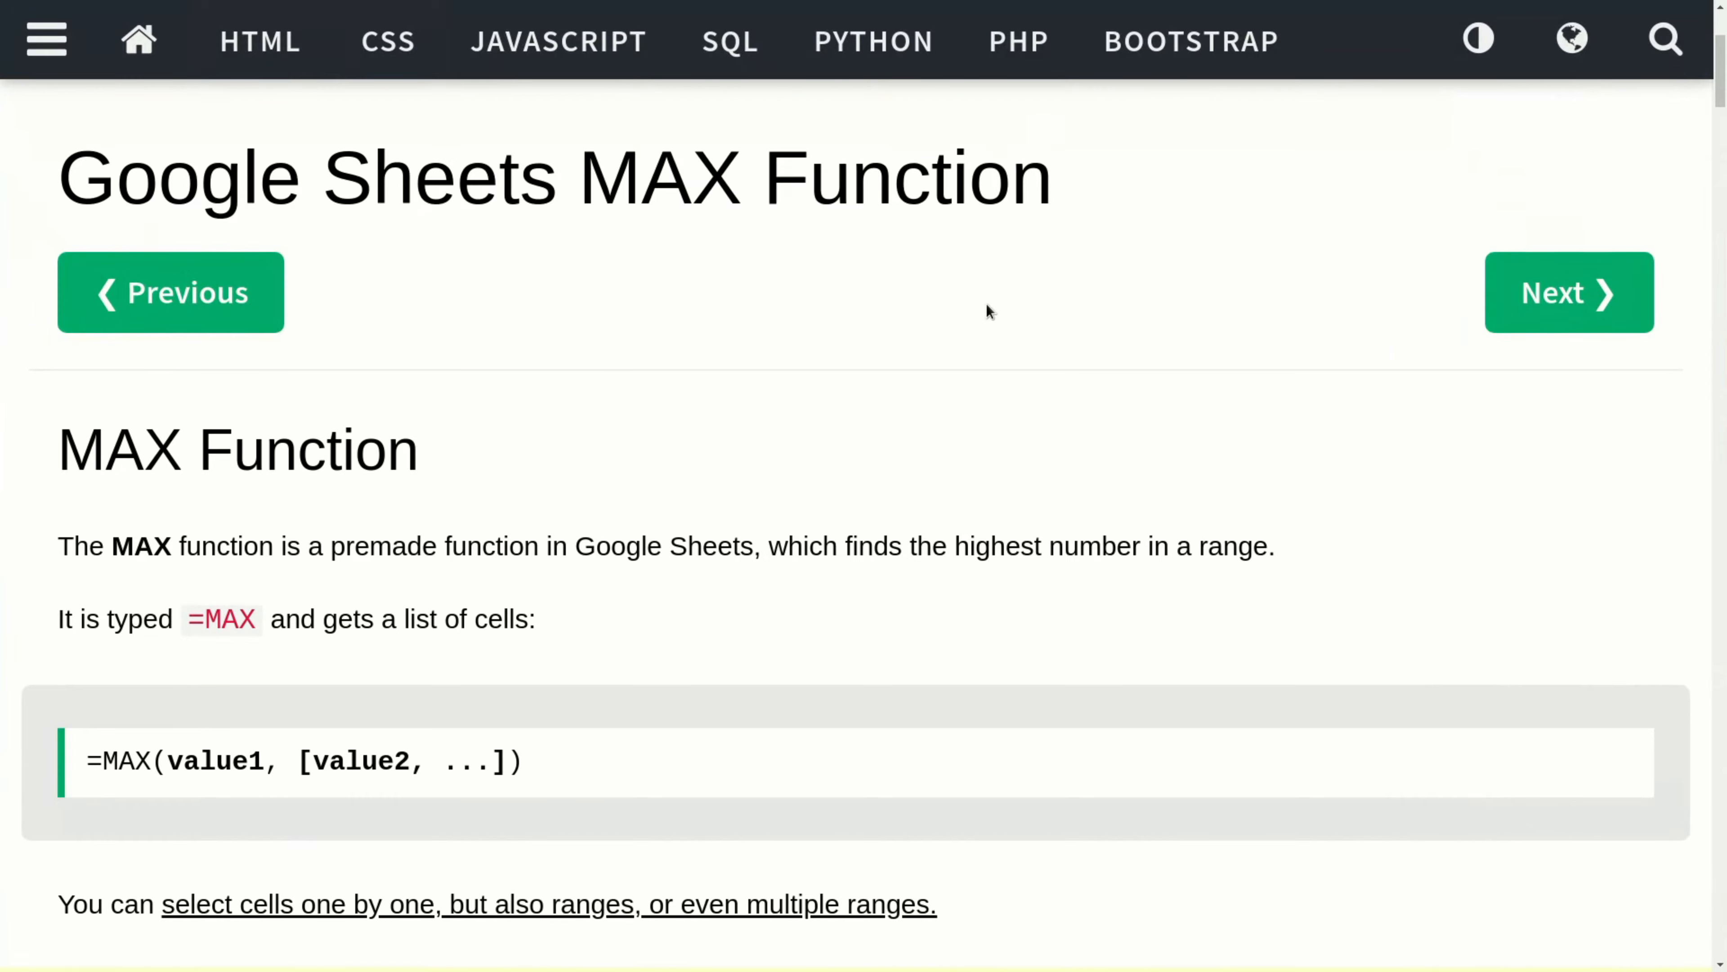
# Step: Read the tutorial page's description of the MAX function and its =MAX syntax
pyautogui.moveTo(582, 161); pyautogui.dragTo(748, 171)
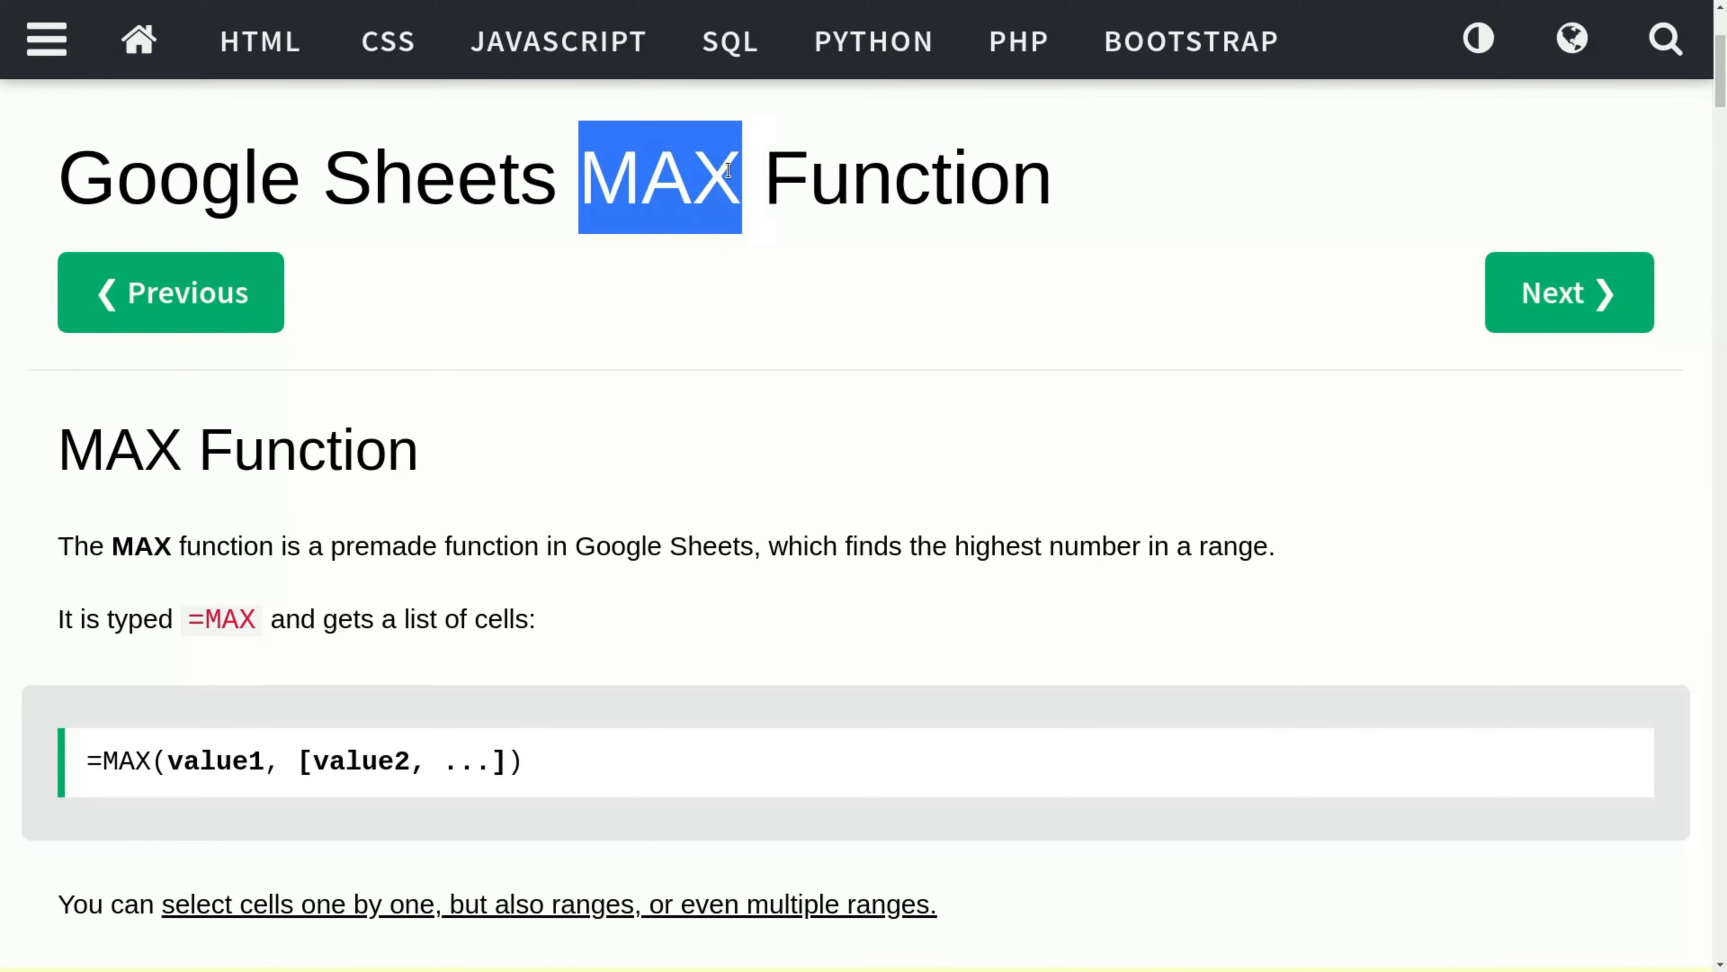
pyautogui.scroll(-1, 844, 451)
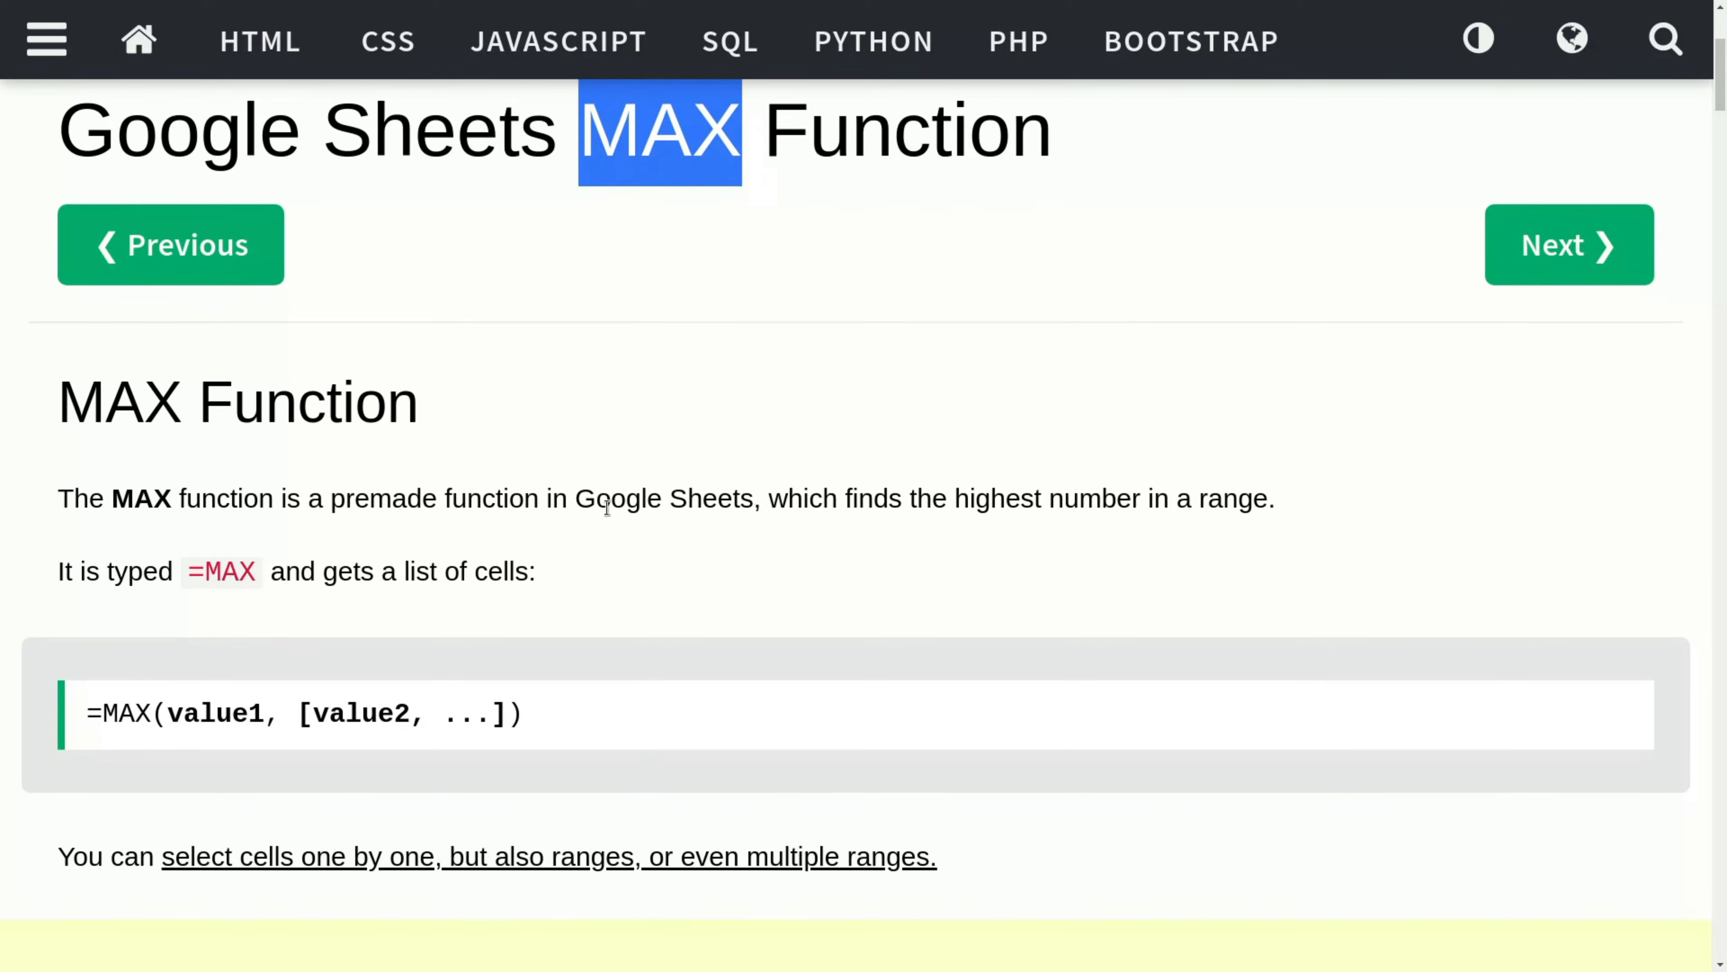
pyautogui.scroll(-1, 367, 506)
pyautogui.moveTo(59, 450); pyautogui.dragTo(486, 462)
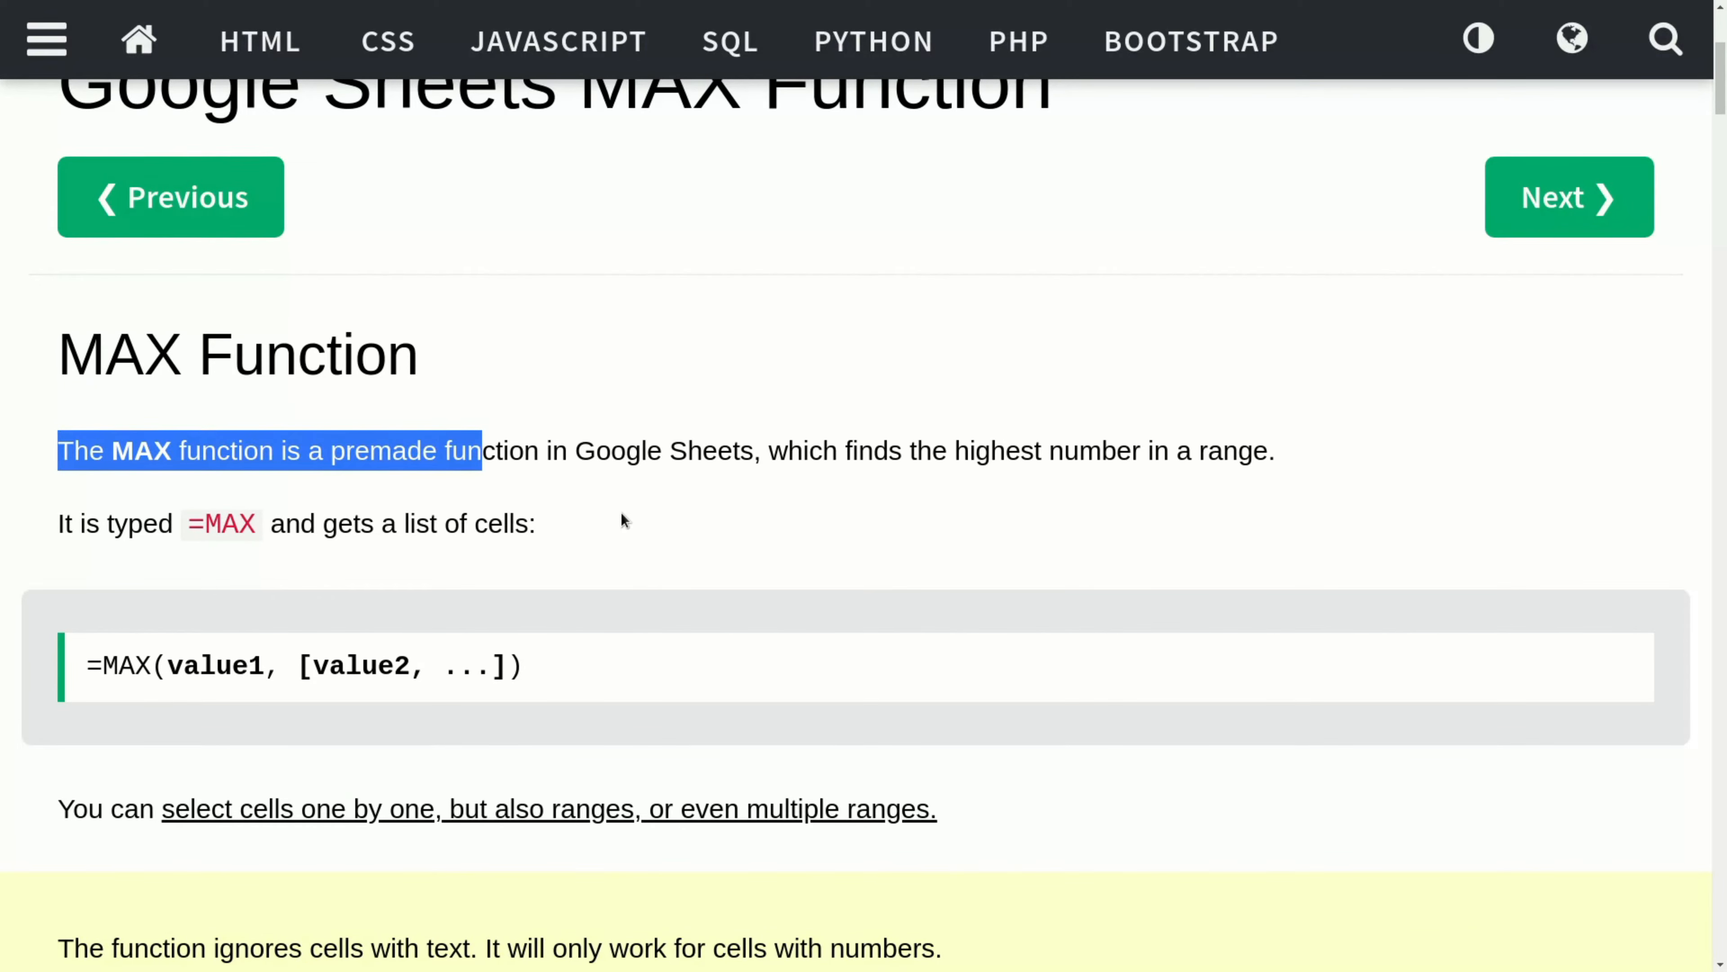
pyautogui.scroll(-2, 623, 517)
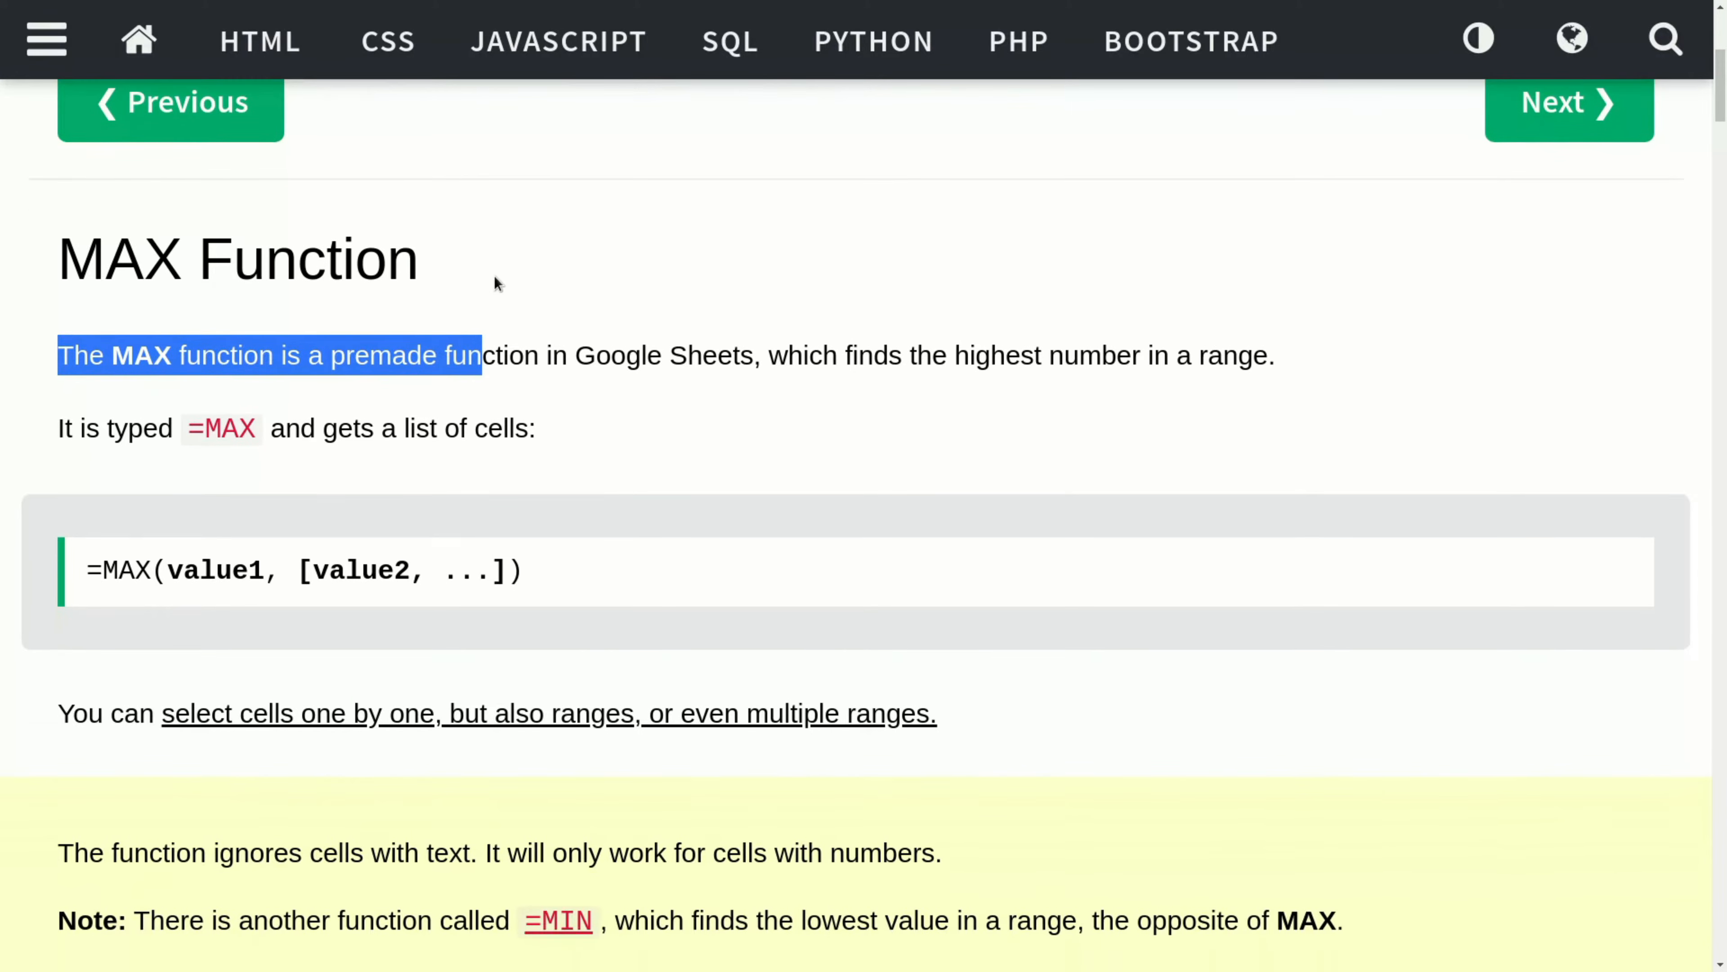
pyautogui.moveTo(418, 267); pyautogui.dragTo(58, 273)
pyautogui.click(801, 346)
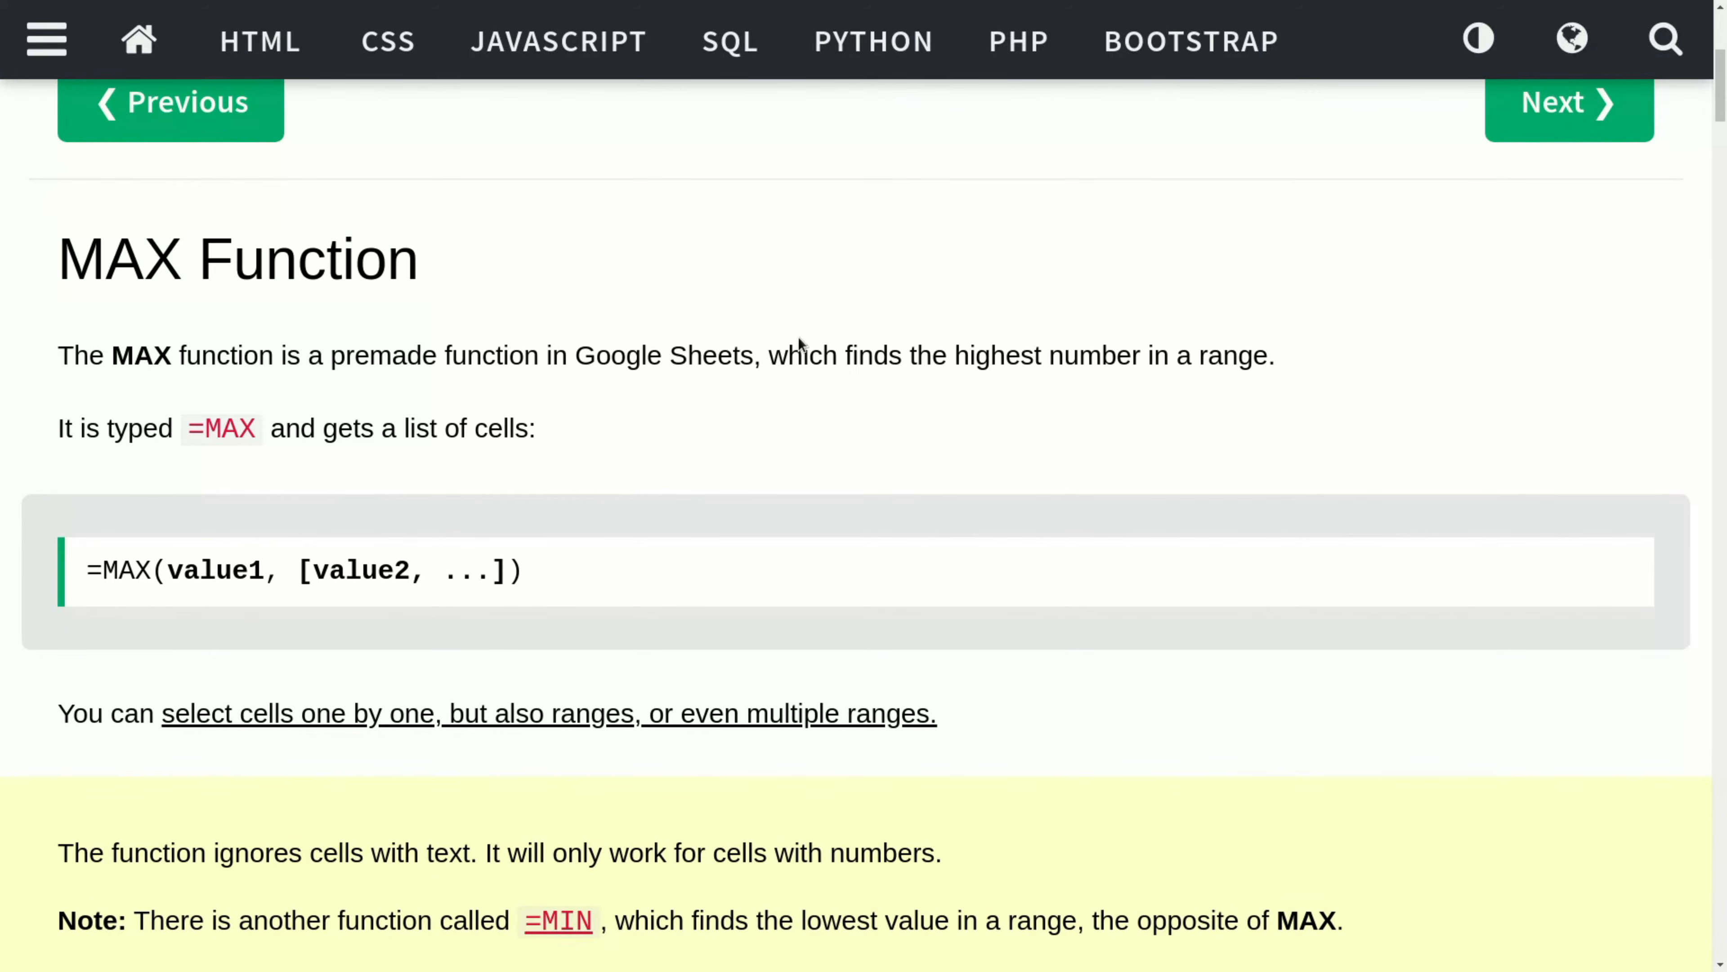
pyautogui.scroll(-1, 591, 477)
pyautogui.scroll(-2, 592, 477)
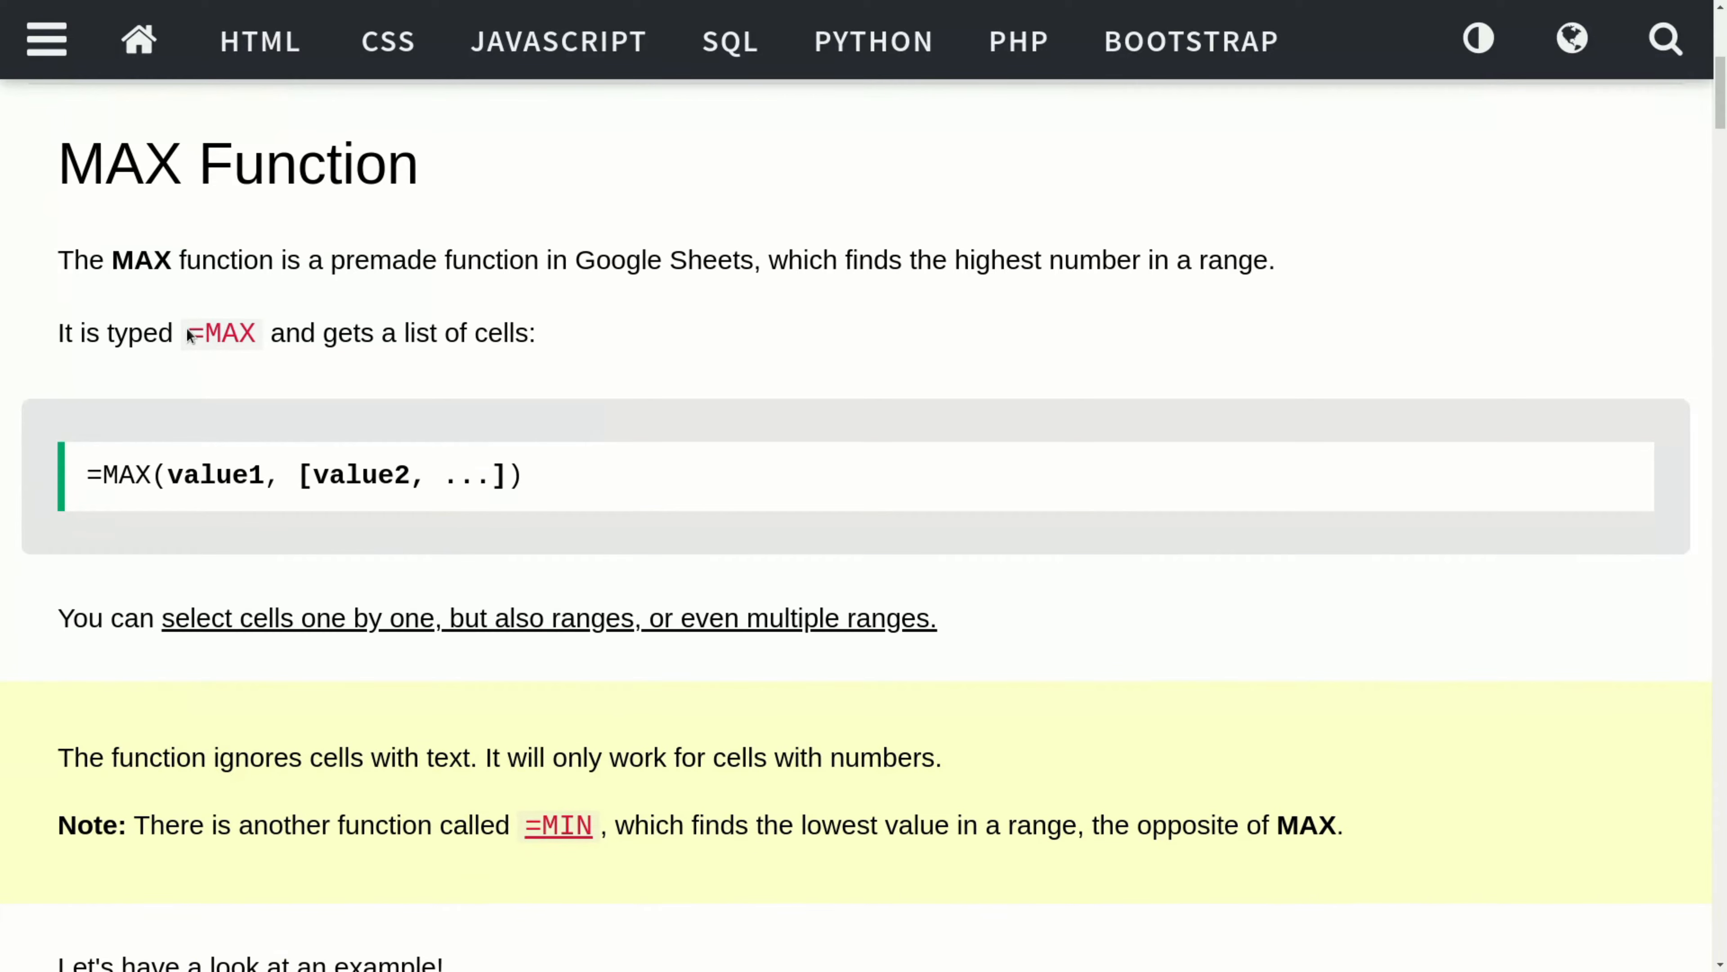
pyautogui.moveTo(189, 337); pyautogui.dragTo(262, 351)
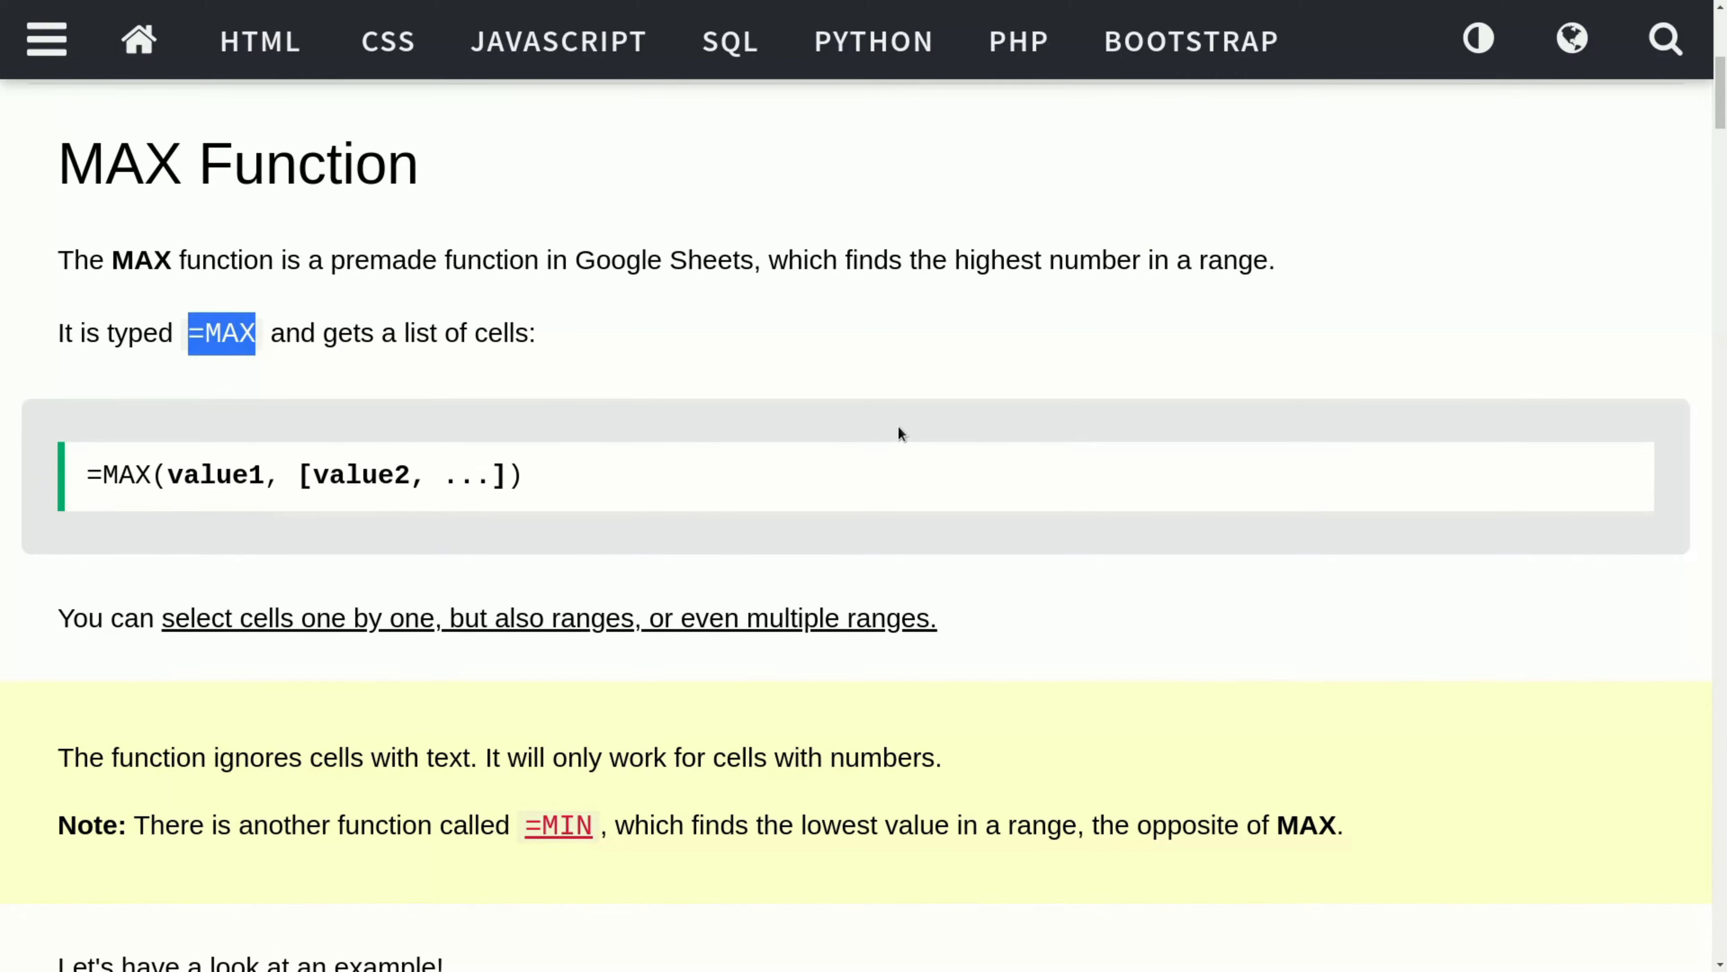
pyautogui.scroll(-3, 898, 428)
pyautogui.scroll(3, 898, 426)
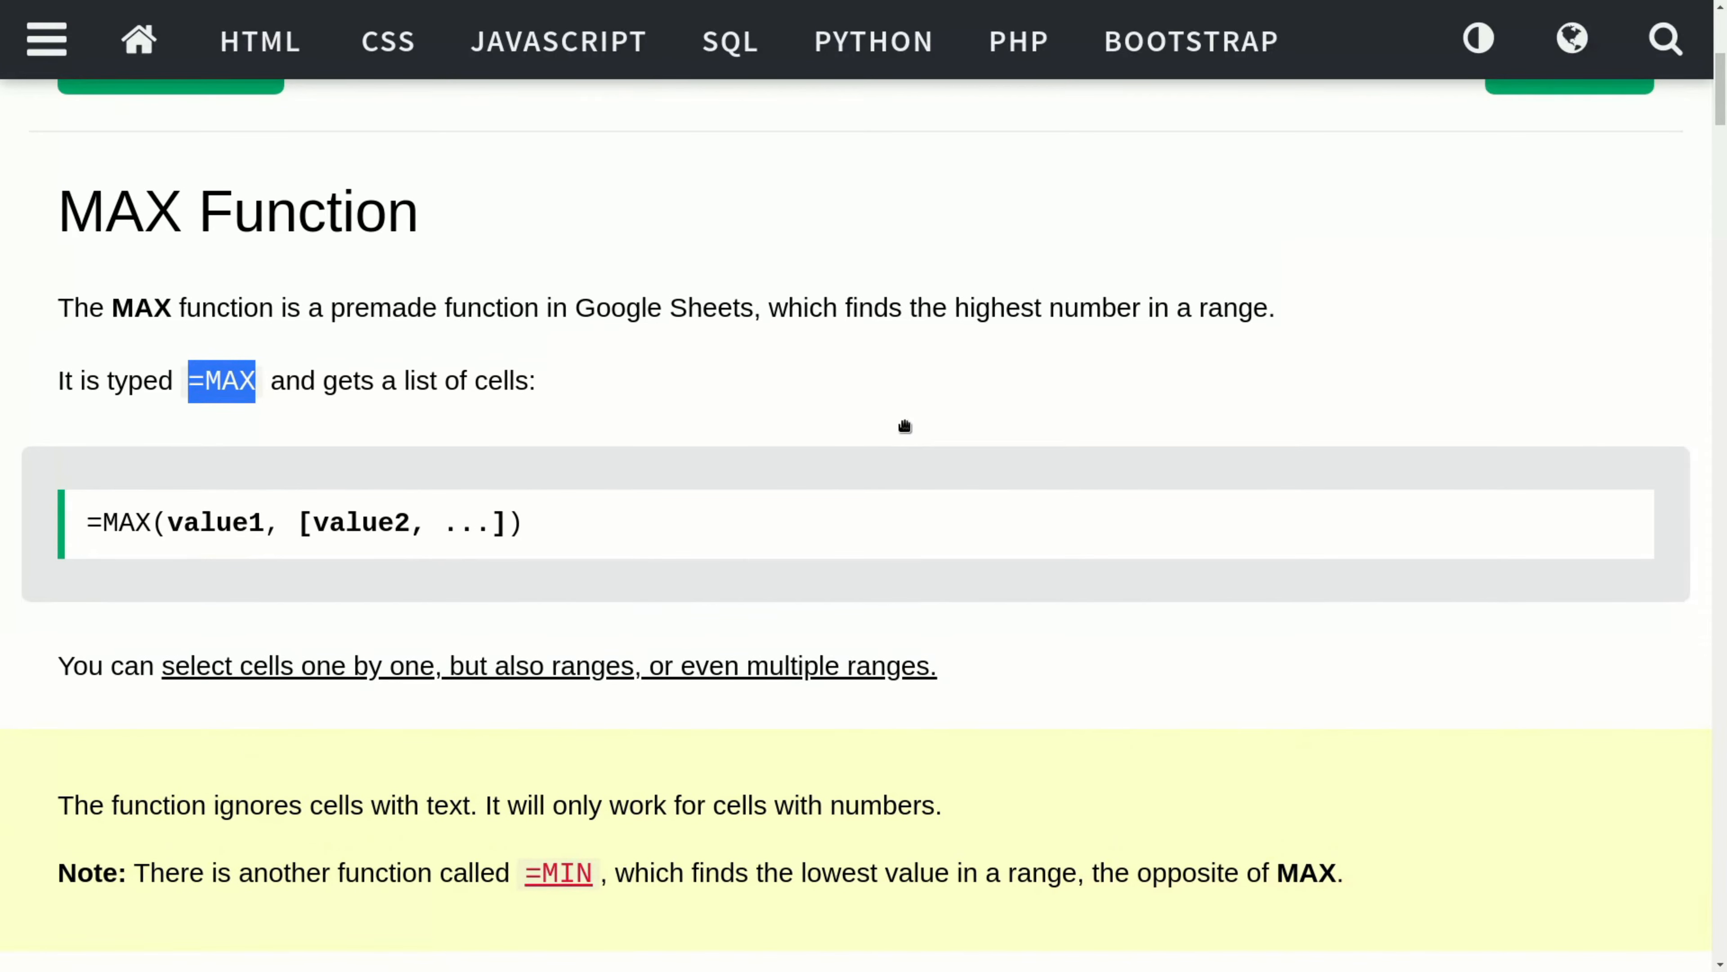
# Step: Switch to the Google Sheets spreadsheet and fill the header cells A1:C1 with bright green
pyautogui.hotkey('ctrl', 'Tab')
pyautogui.click(82, 187)
pyautogui.moveTo(82, 190); pyautogui.dragTo(451, 192)
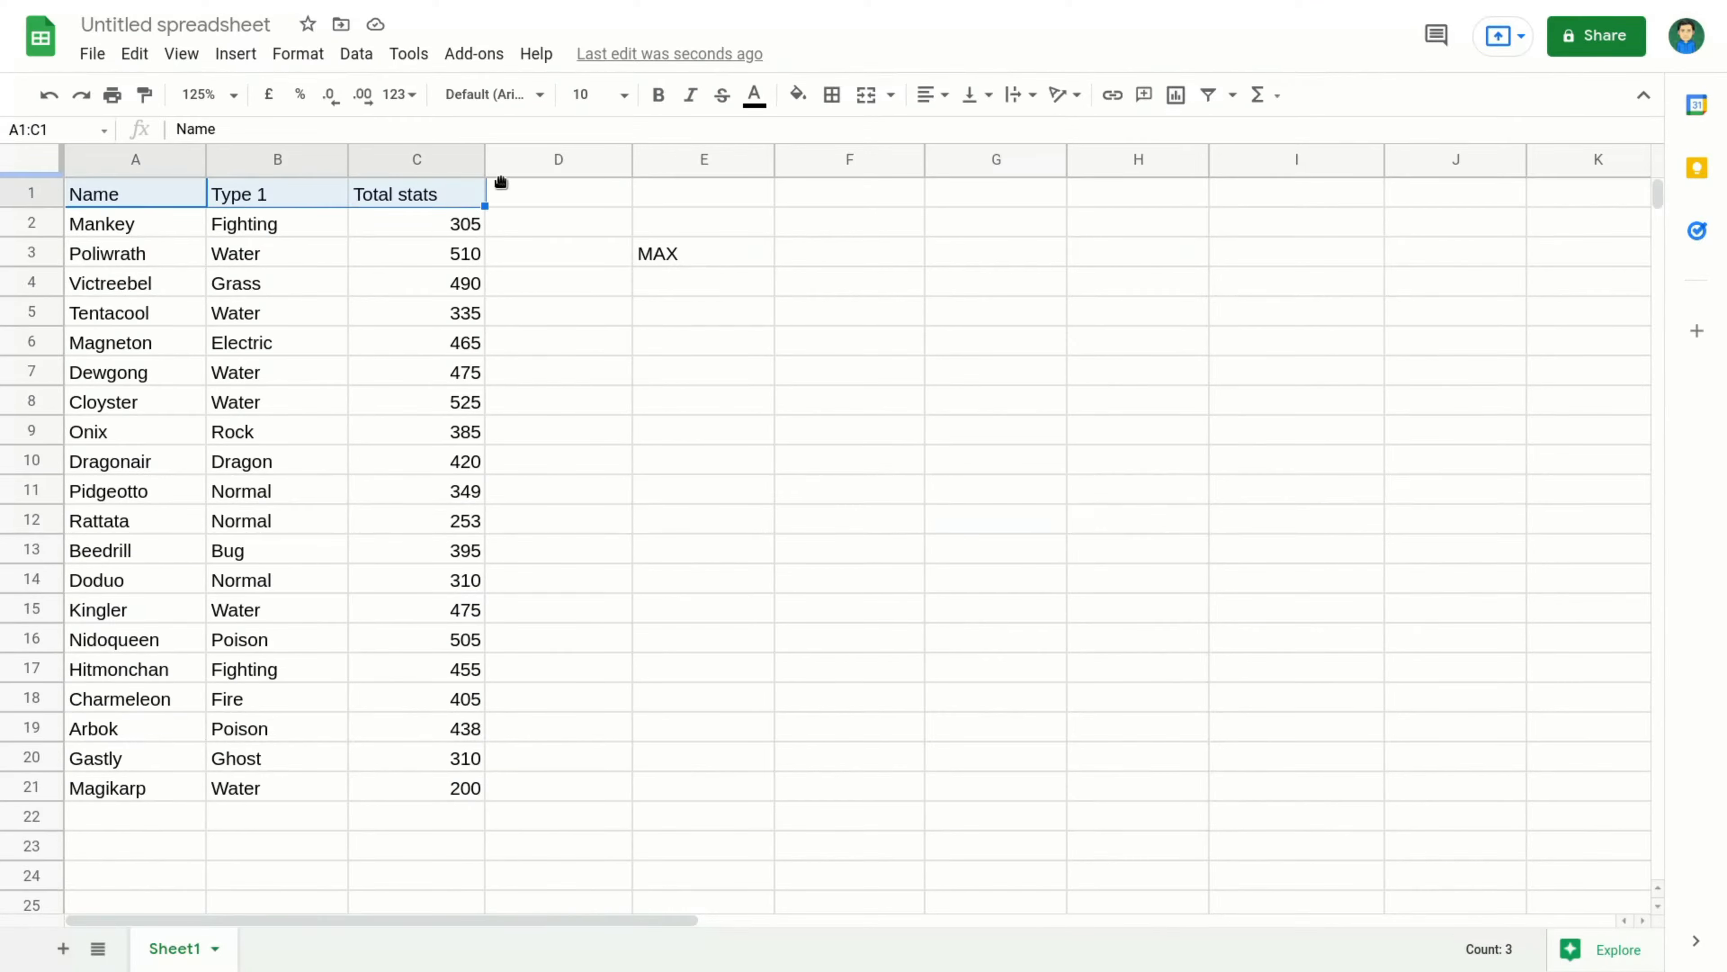
pyautogui.click(798, 94)
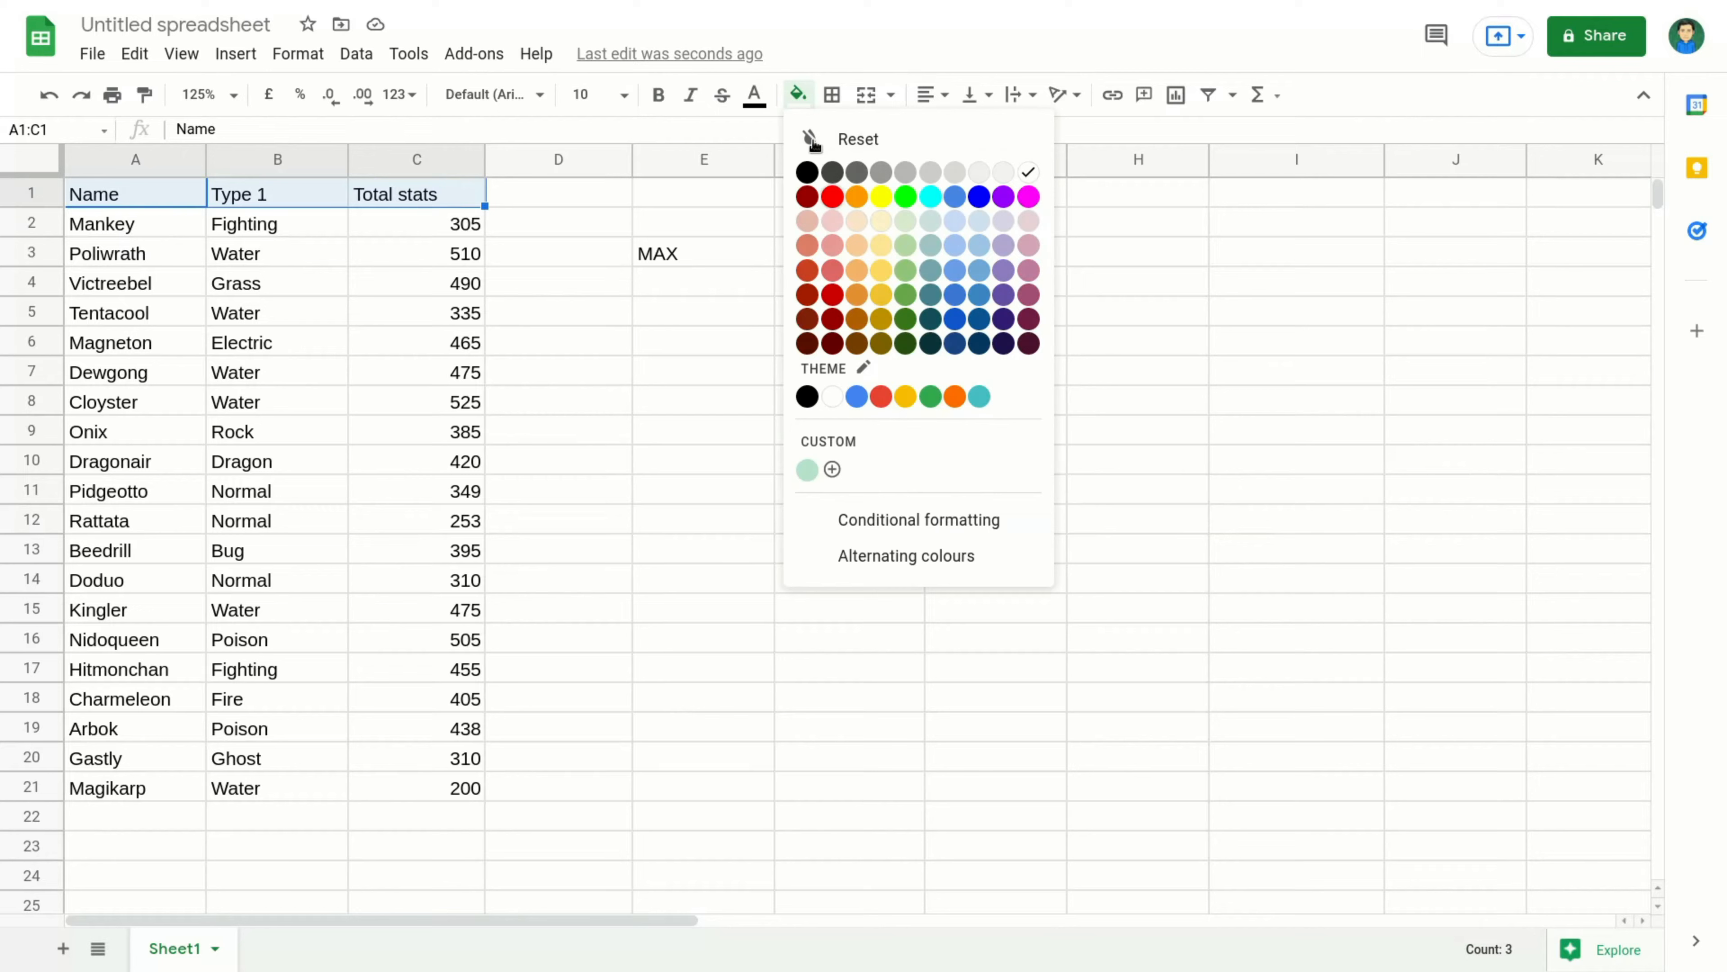
pyautogui.click(854, 203)
pyautogui.click(798, 94)
pyautogui.click(905, 197)
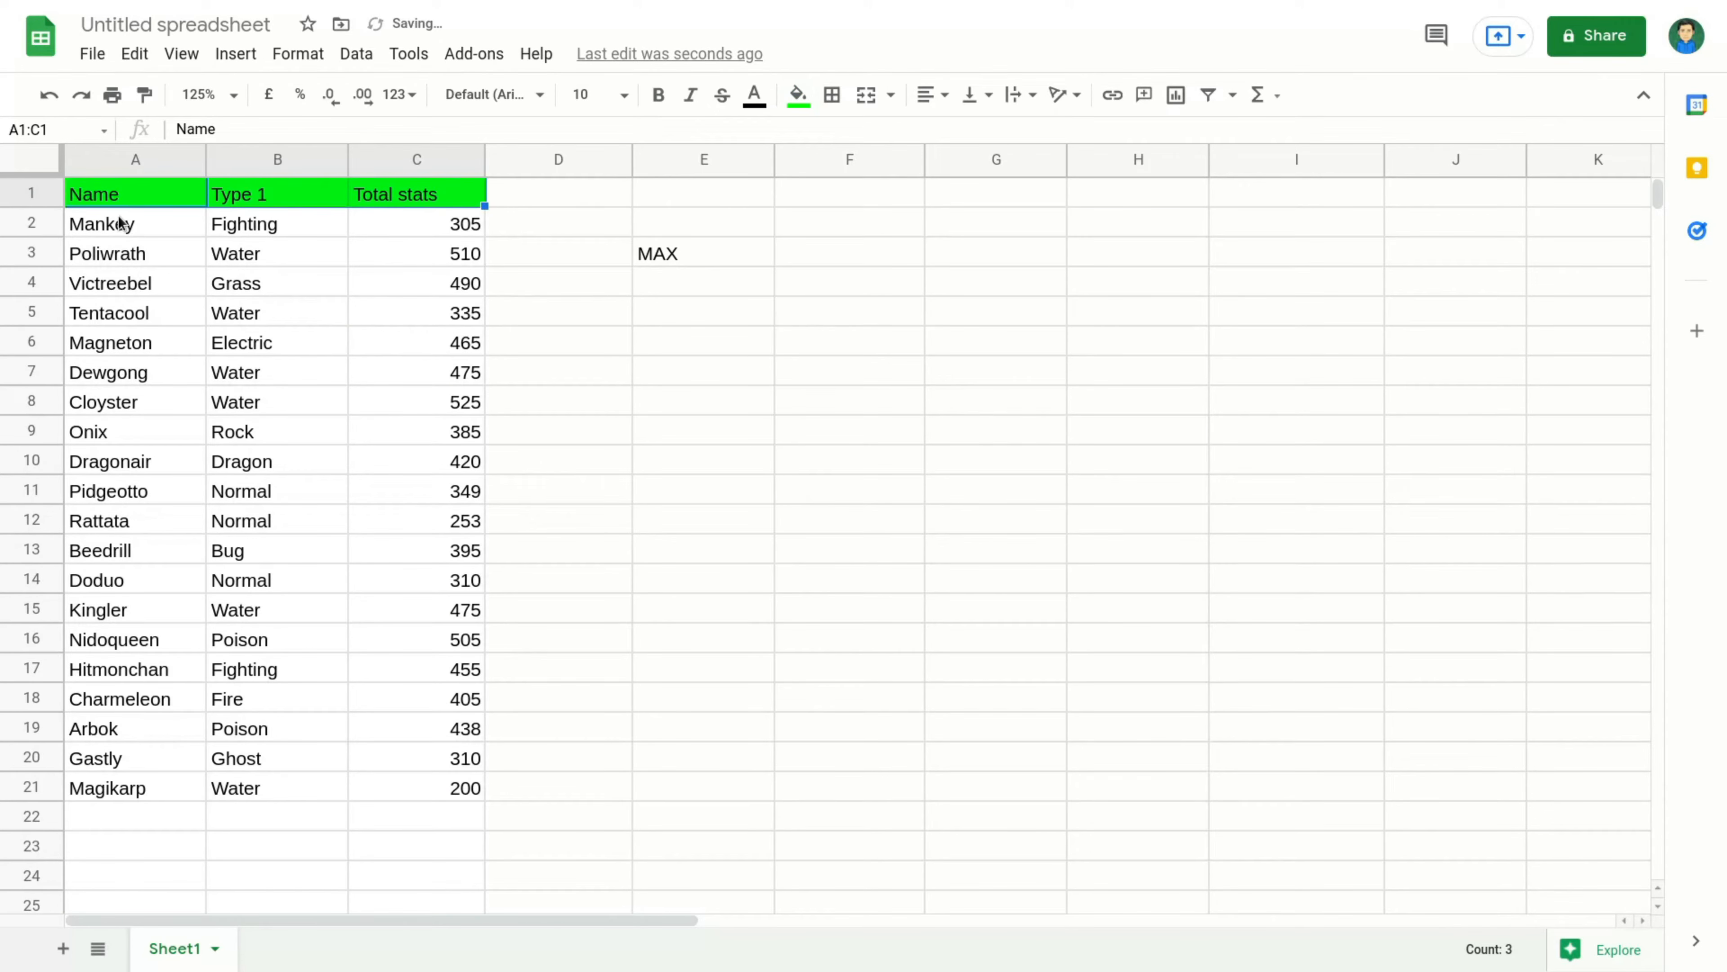
# Step: Fill the name cells A2:A21 with a lighter, muted green
pyautogui.moveTo(128, 219); pyautogui.dragTo(187, 799)
pyautogui.click(795, 94)
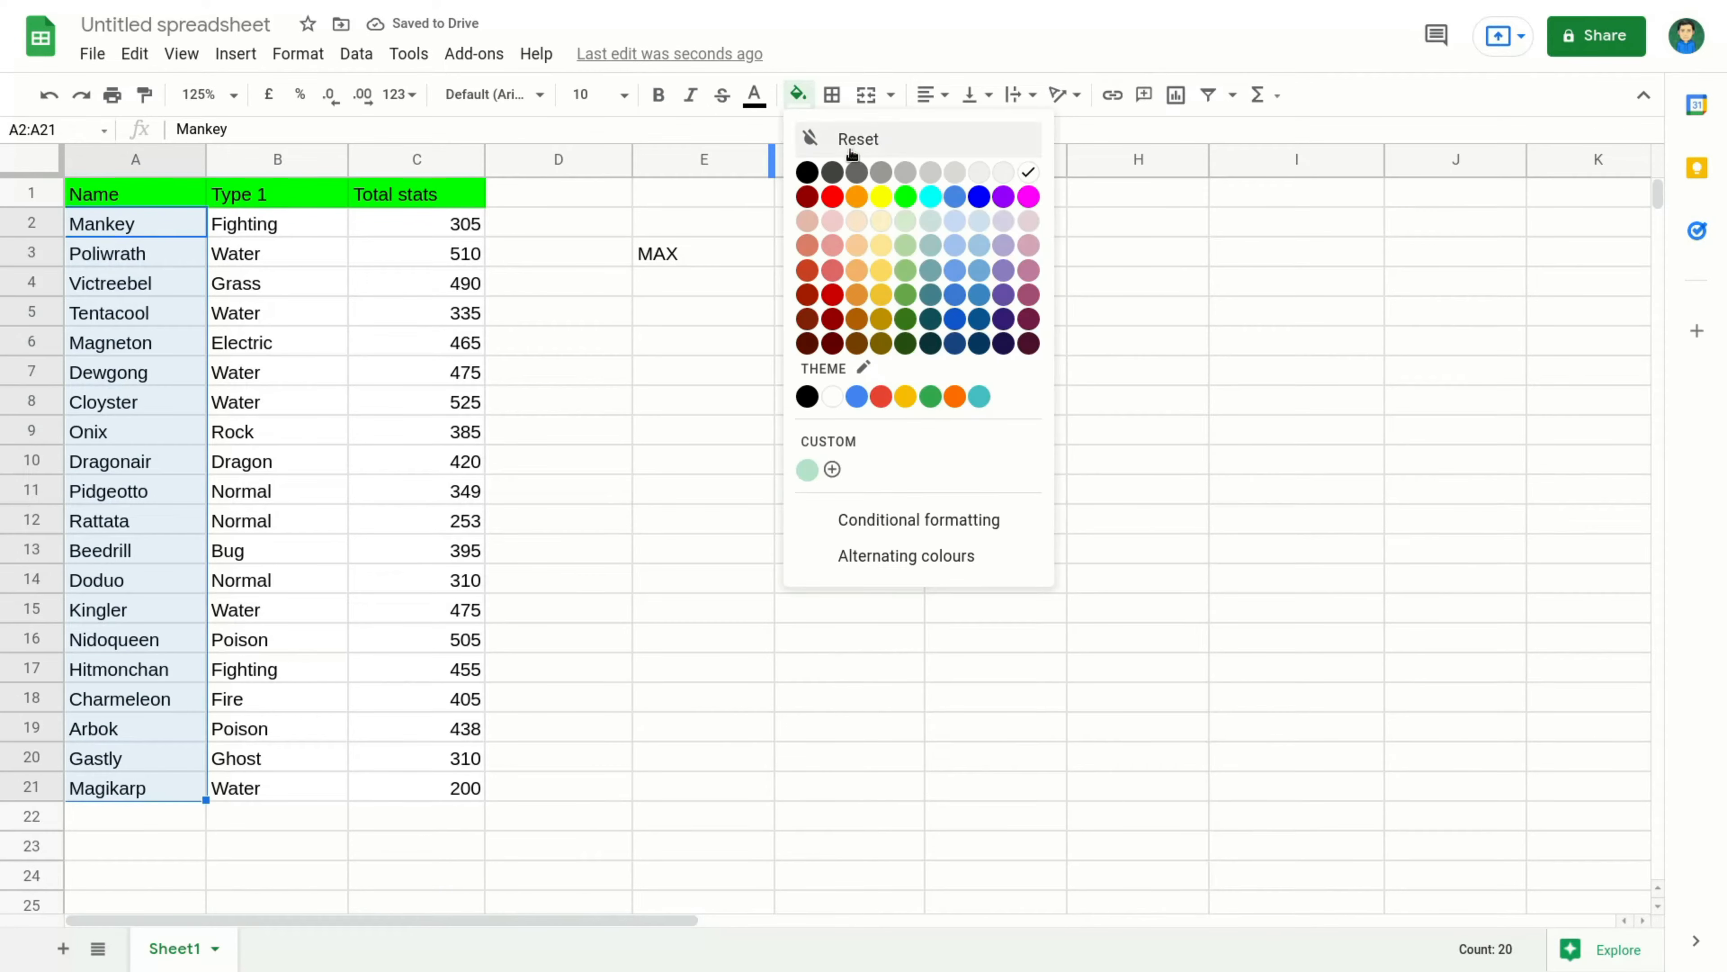
pyautogui.click(906, 271)
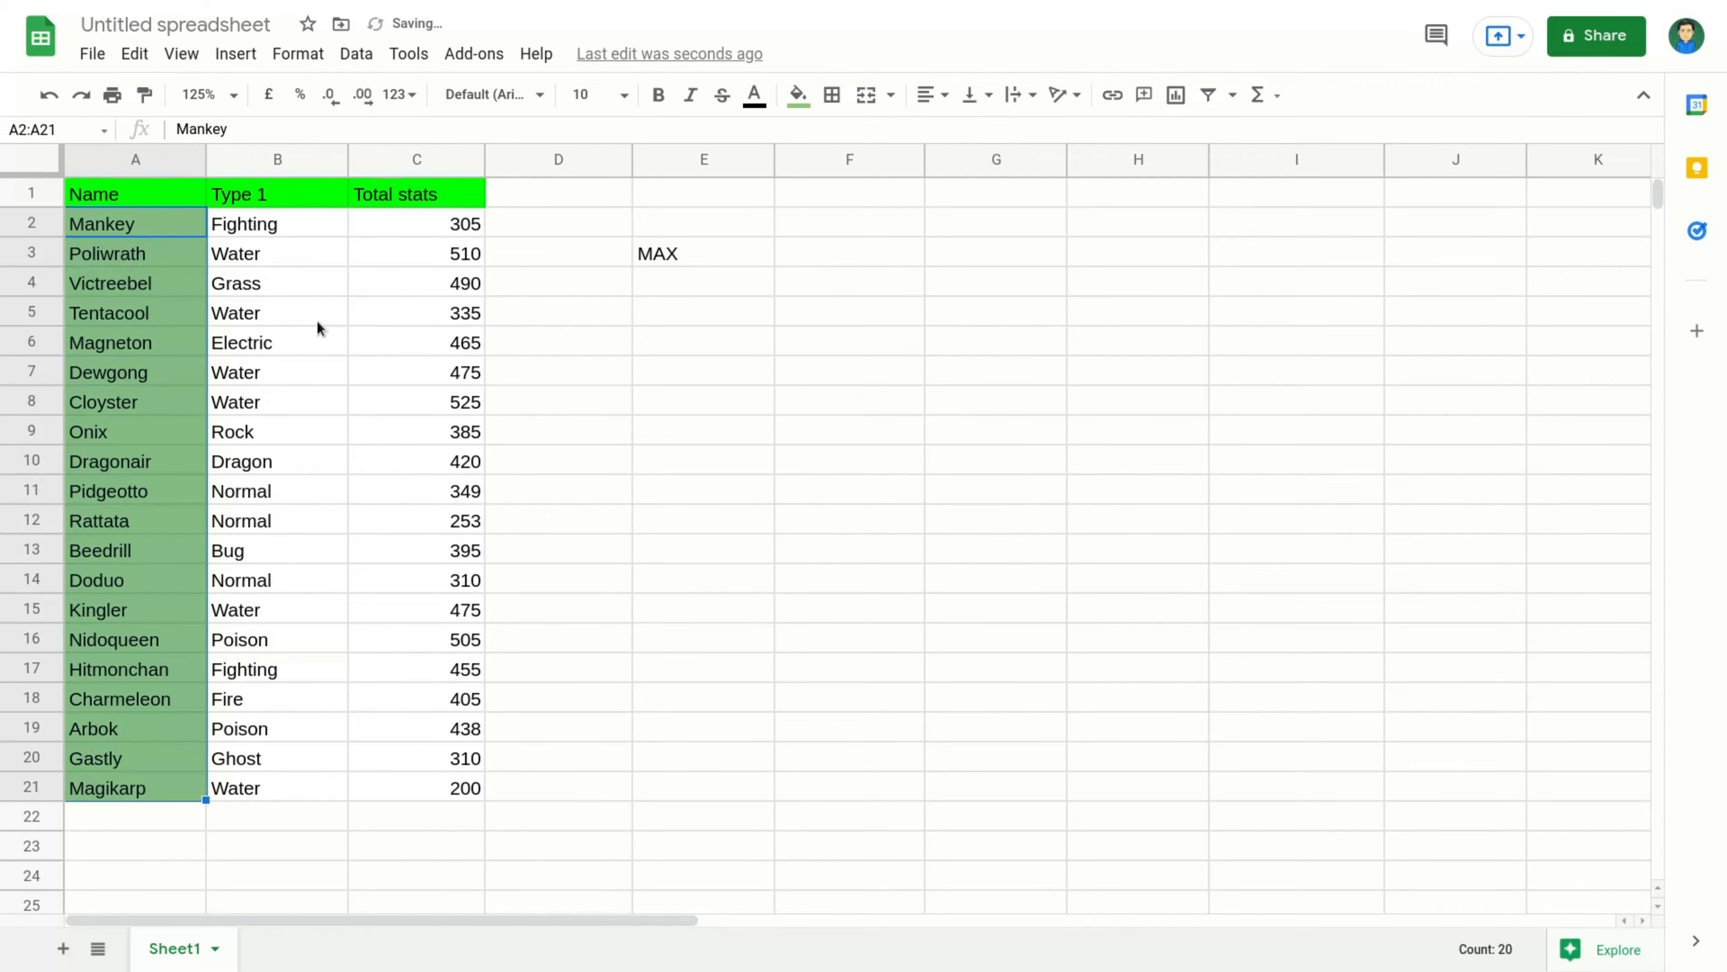
# Step: Fill the MAX label cell E3 with cyan
pyautogui.moveTo(416, 225); pyautogui.dragTo(471, 792)
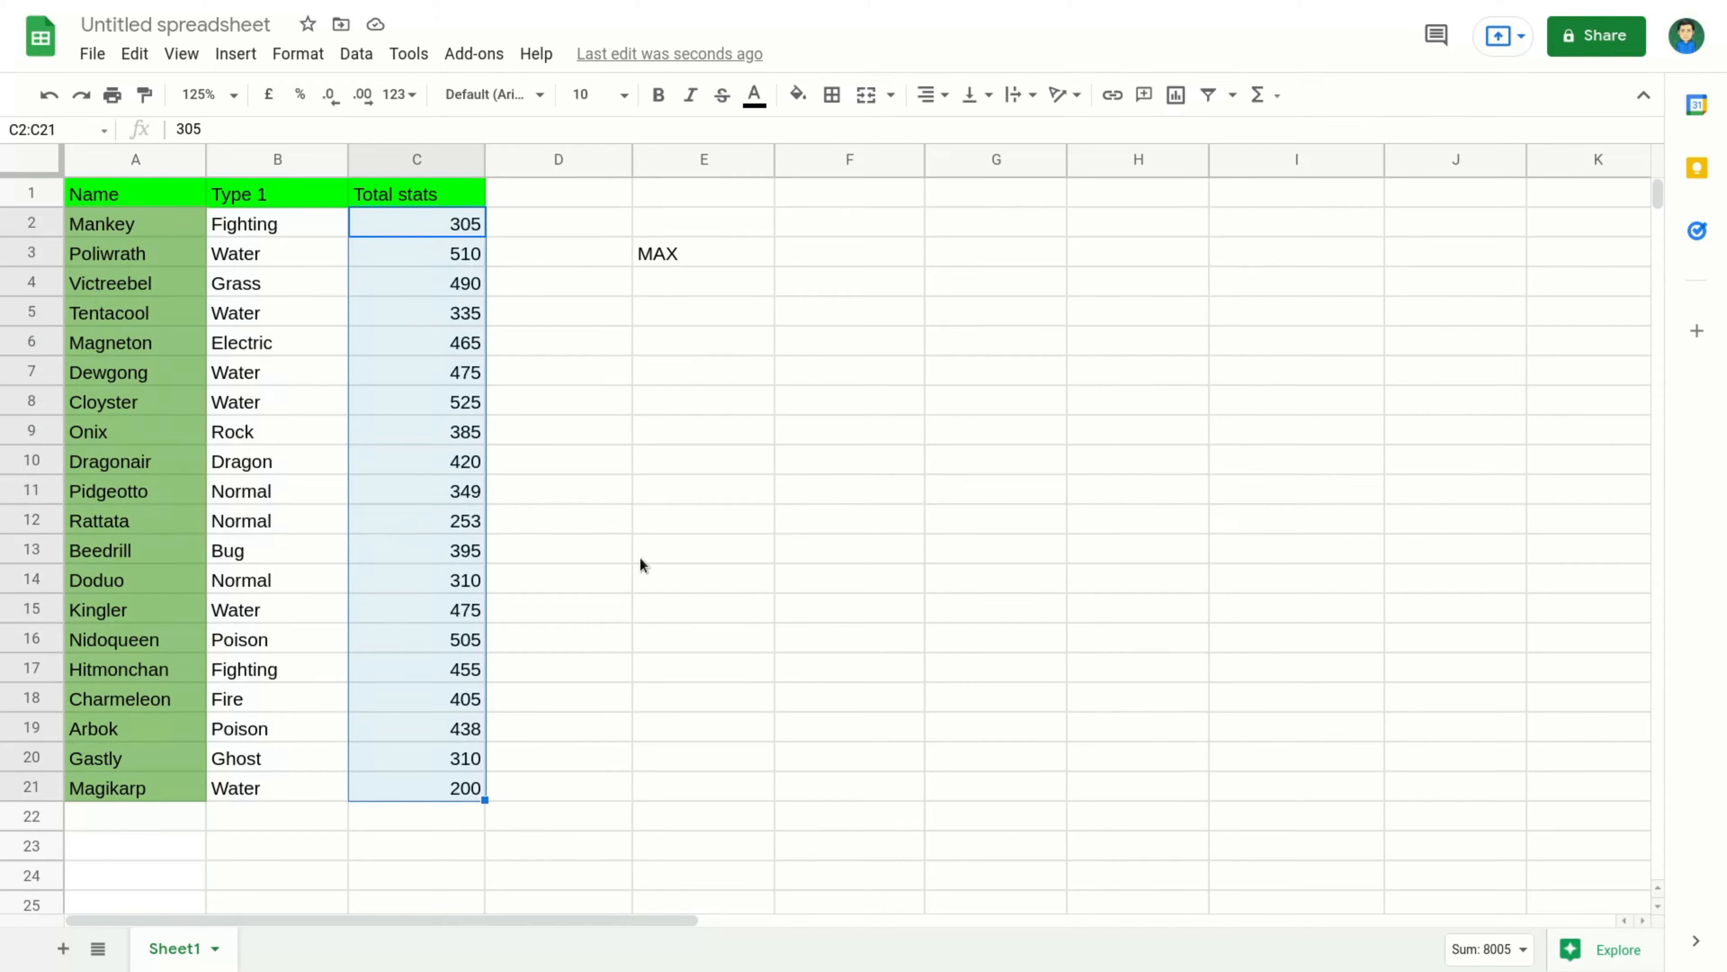
pyautogui.click(688, 231)
pyautogui.click(692, 251)
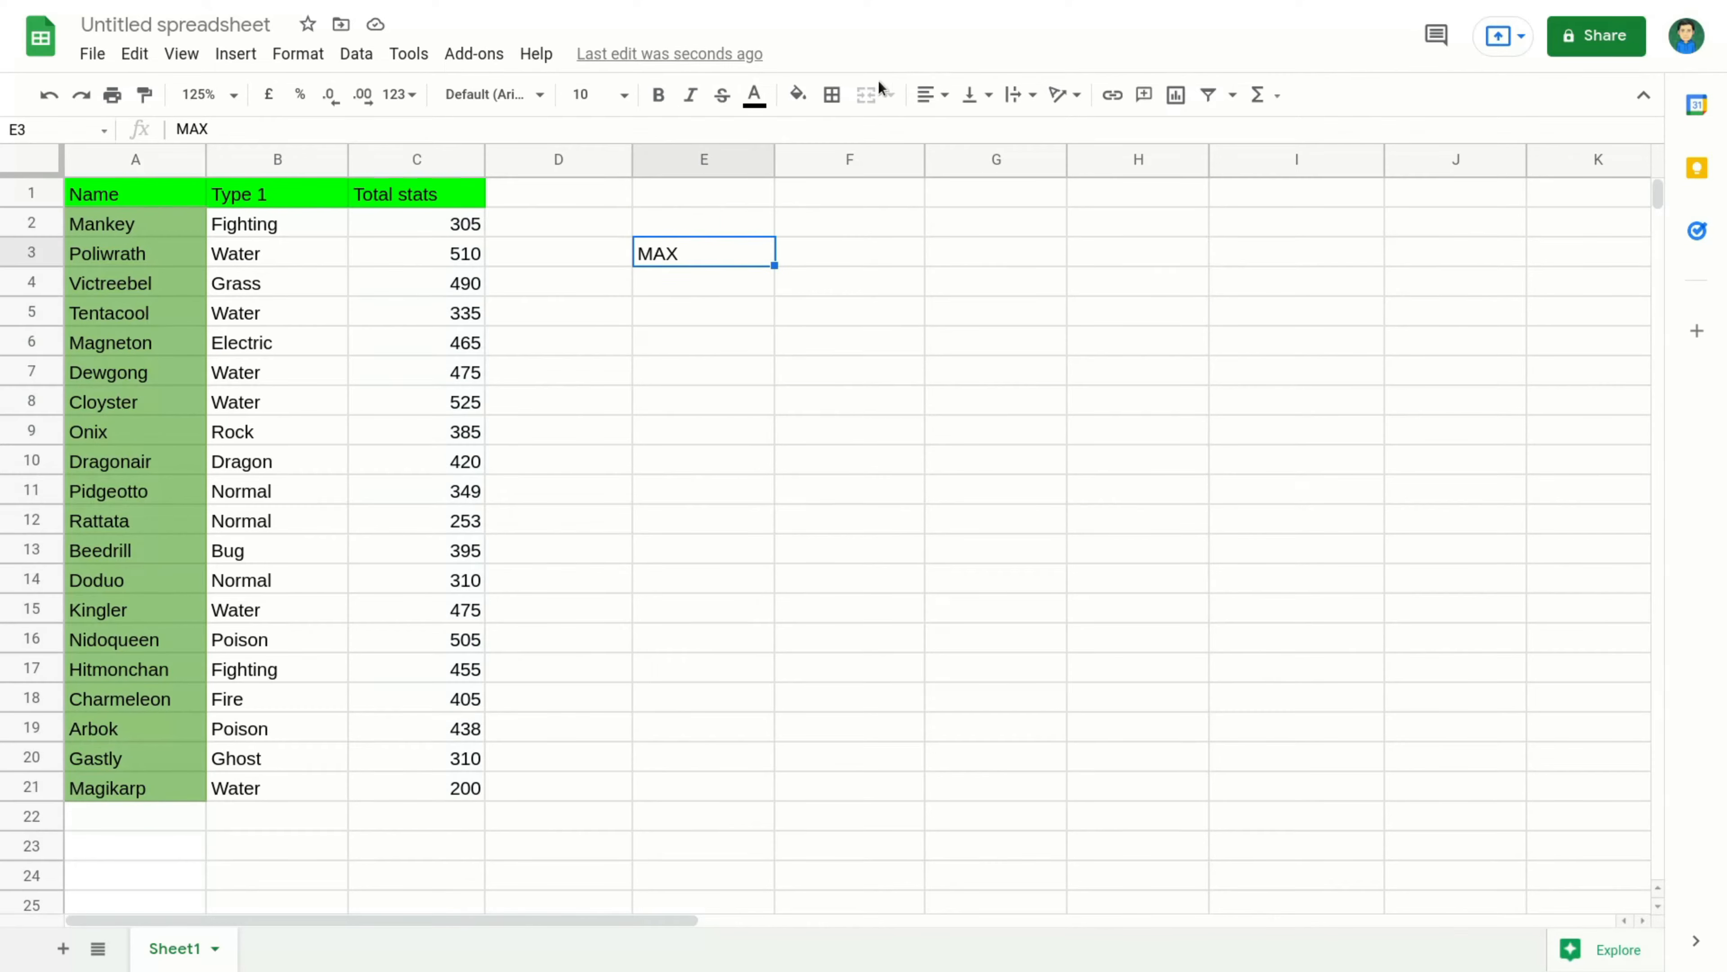
pyautogui.click(798, 93)
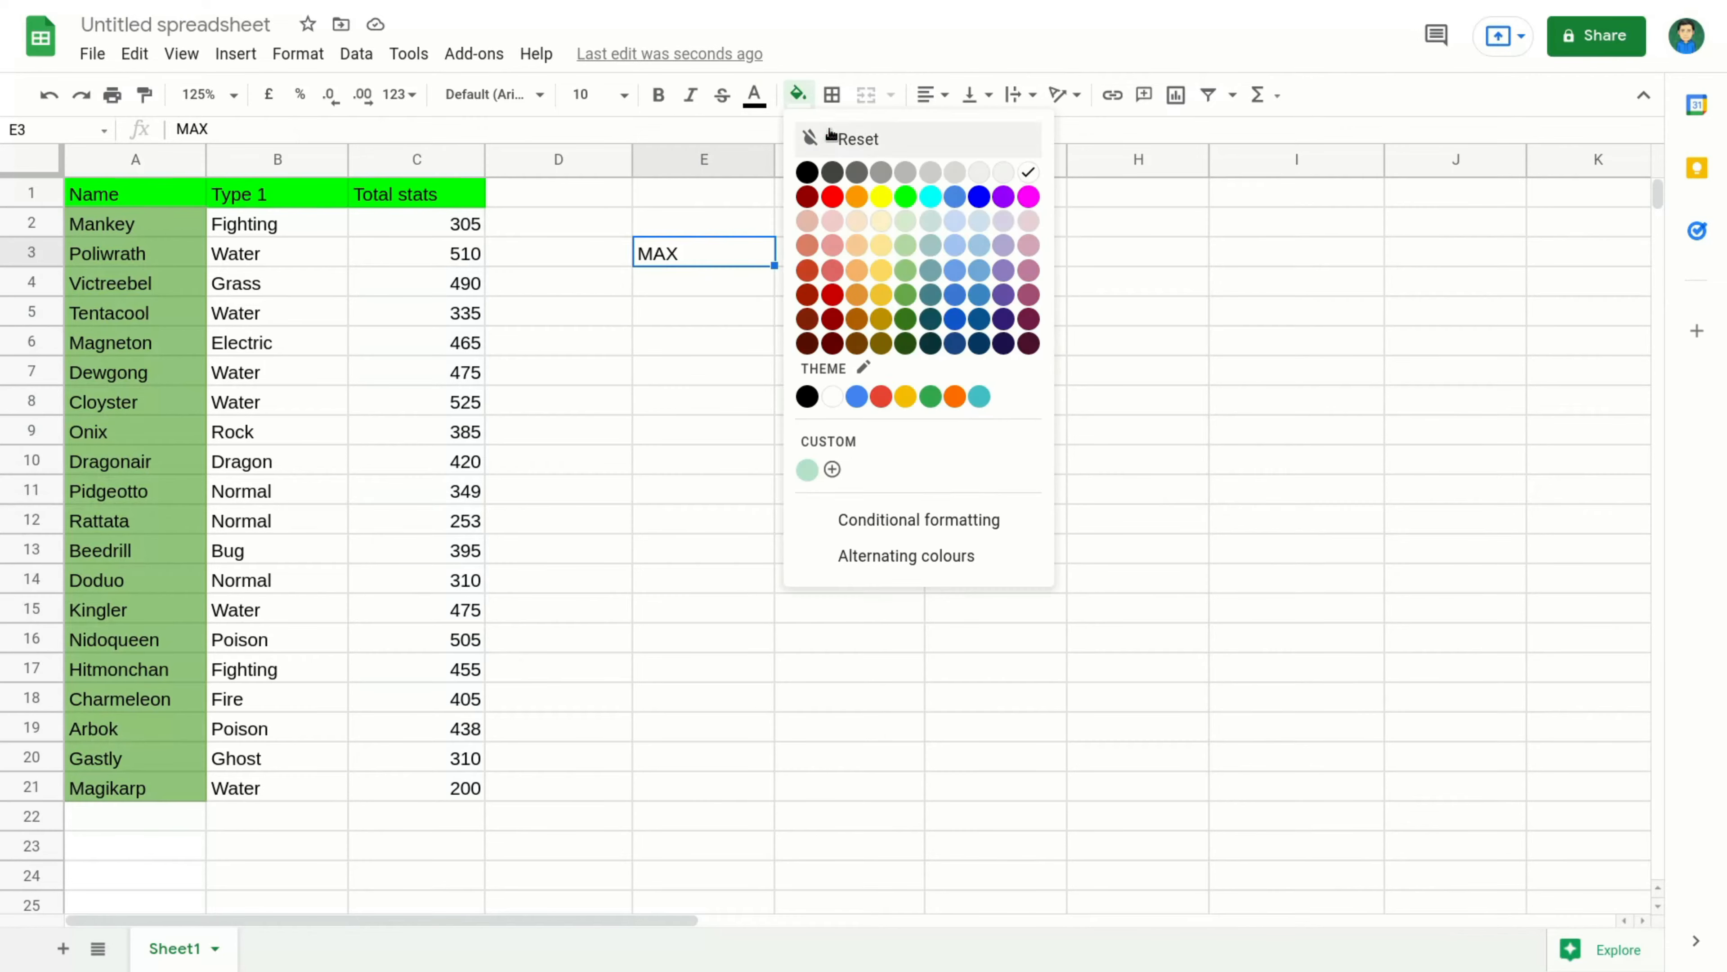
pyautogui.click(909, 217)
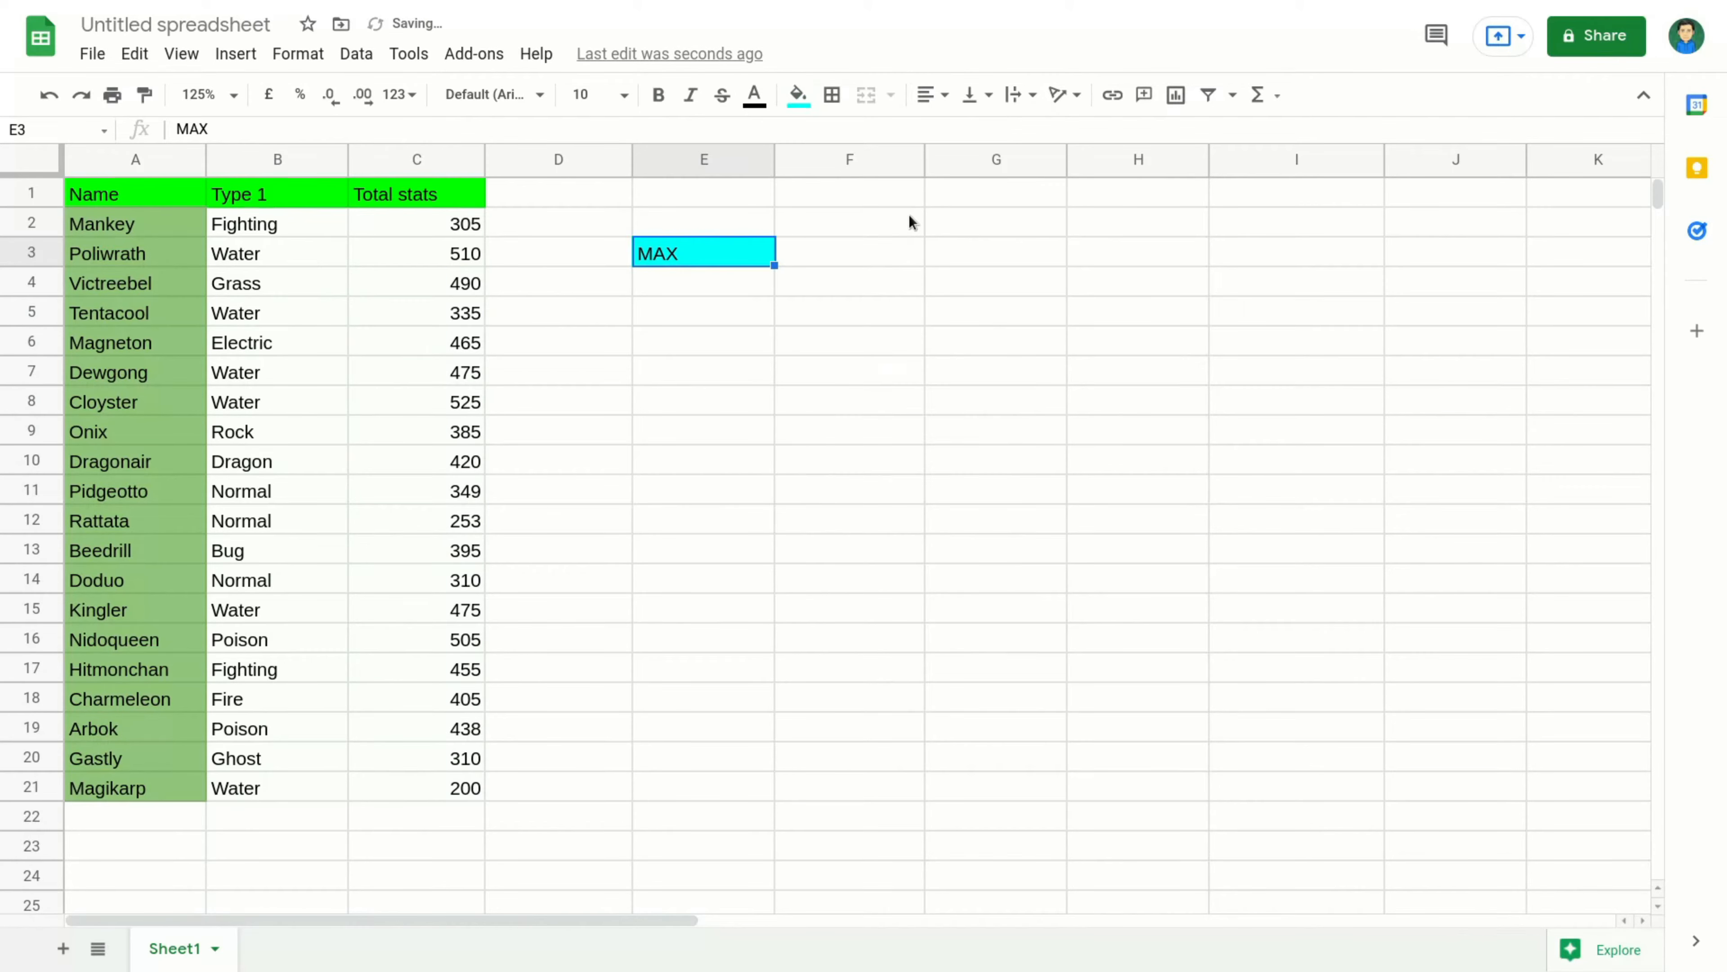
# Step: Enter the formula =MAX(C2:C21) in cell E4 to find the highest Total stats value
pyautogui.click(670, 285)
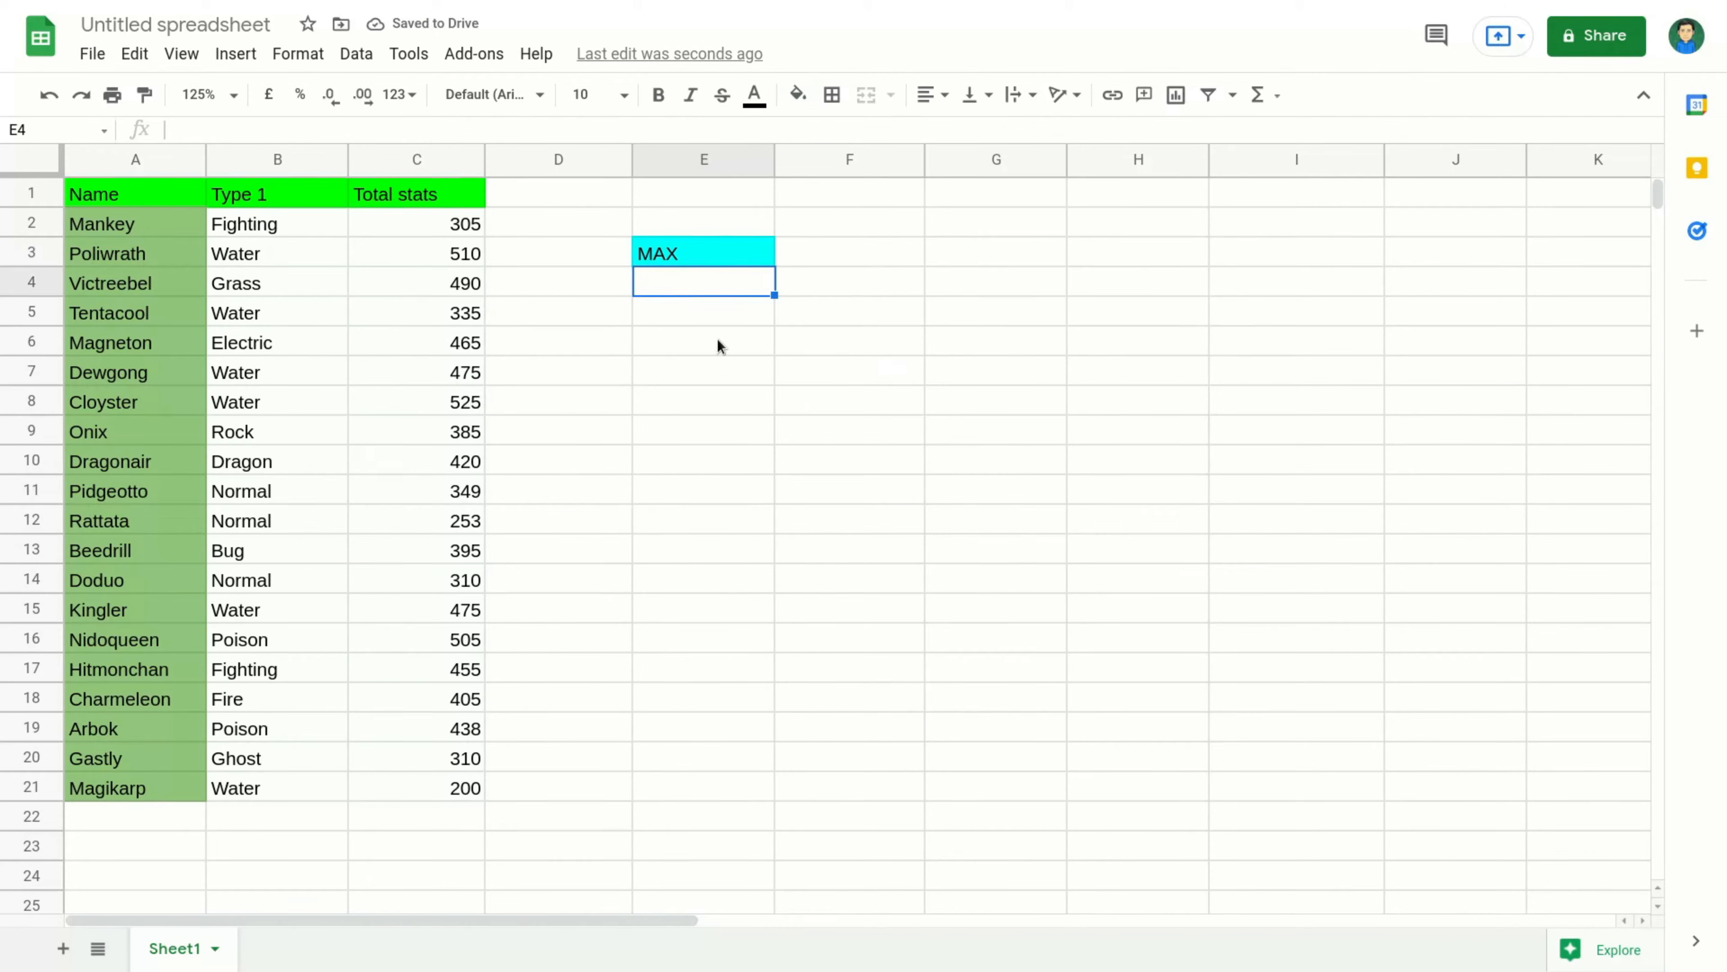
pyautogui.write('=')
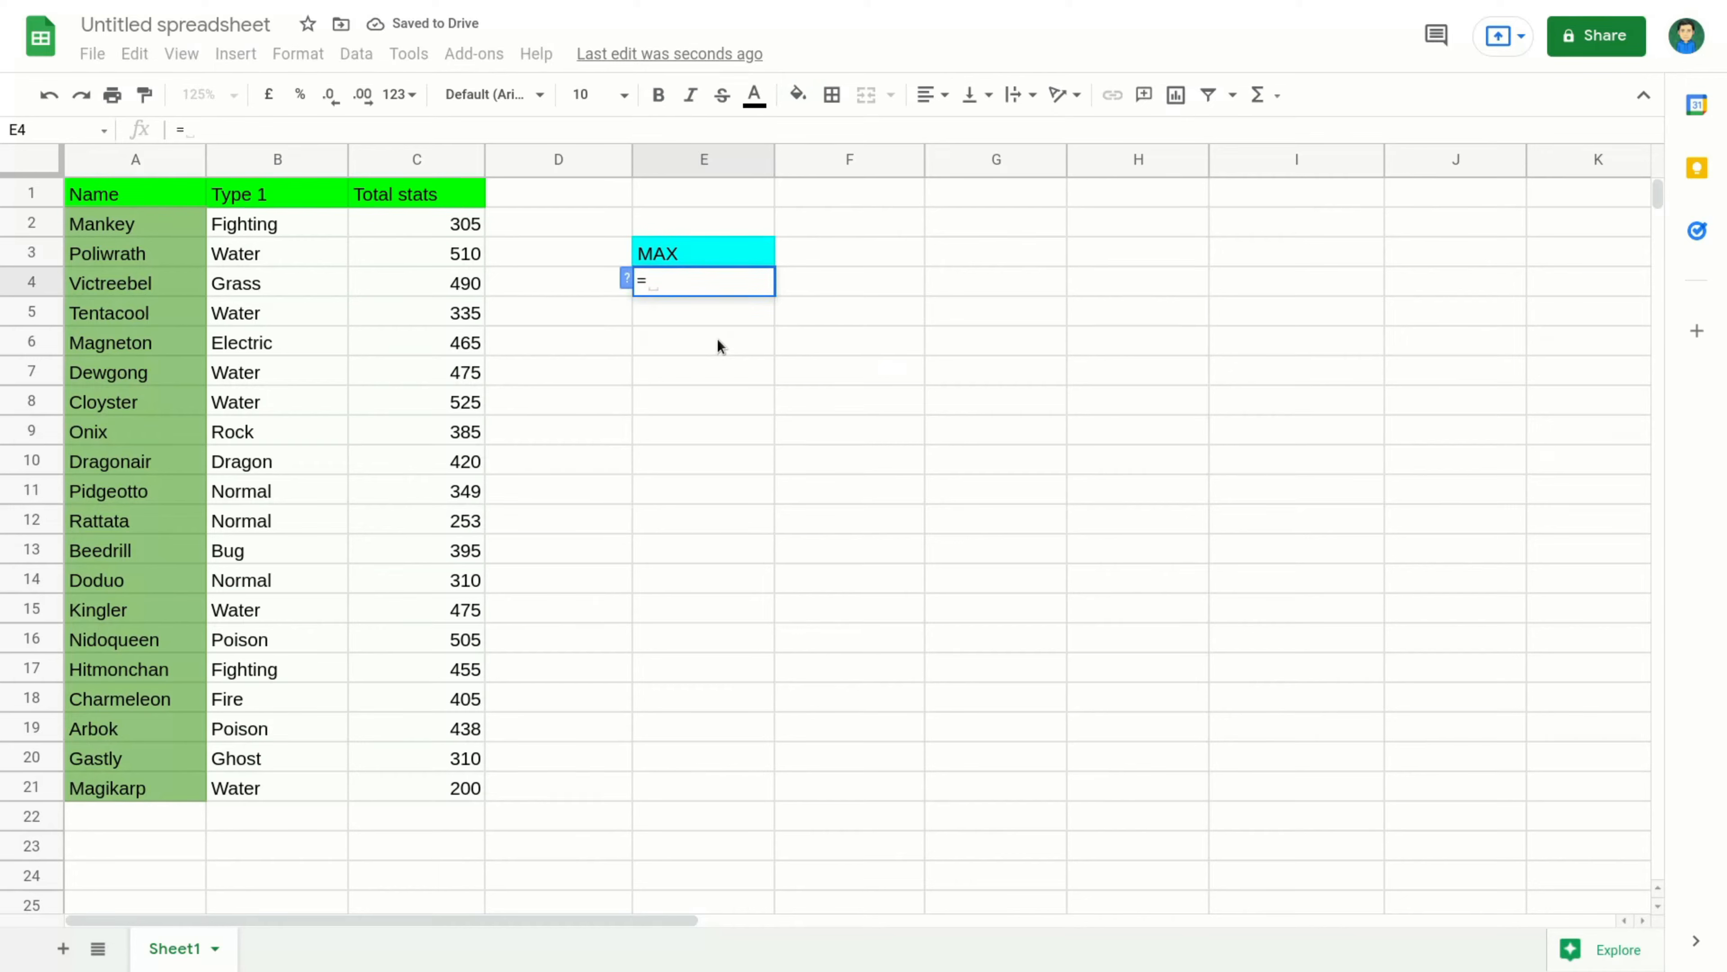
pyautogui.write('MA')
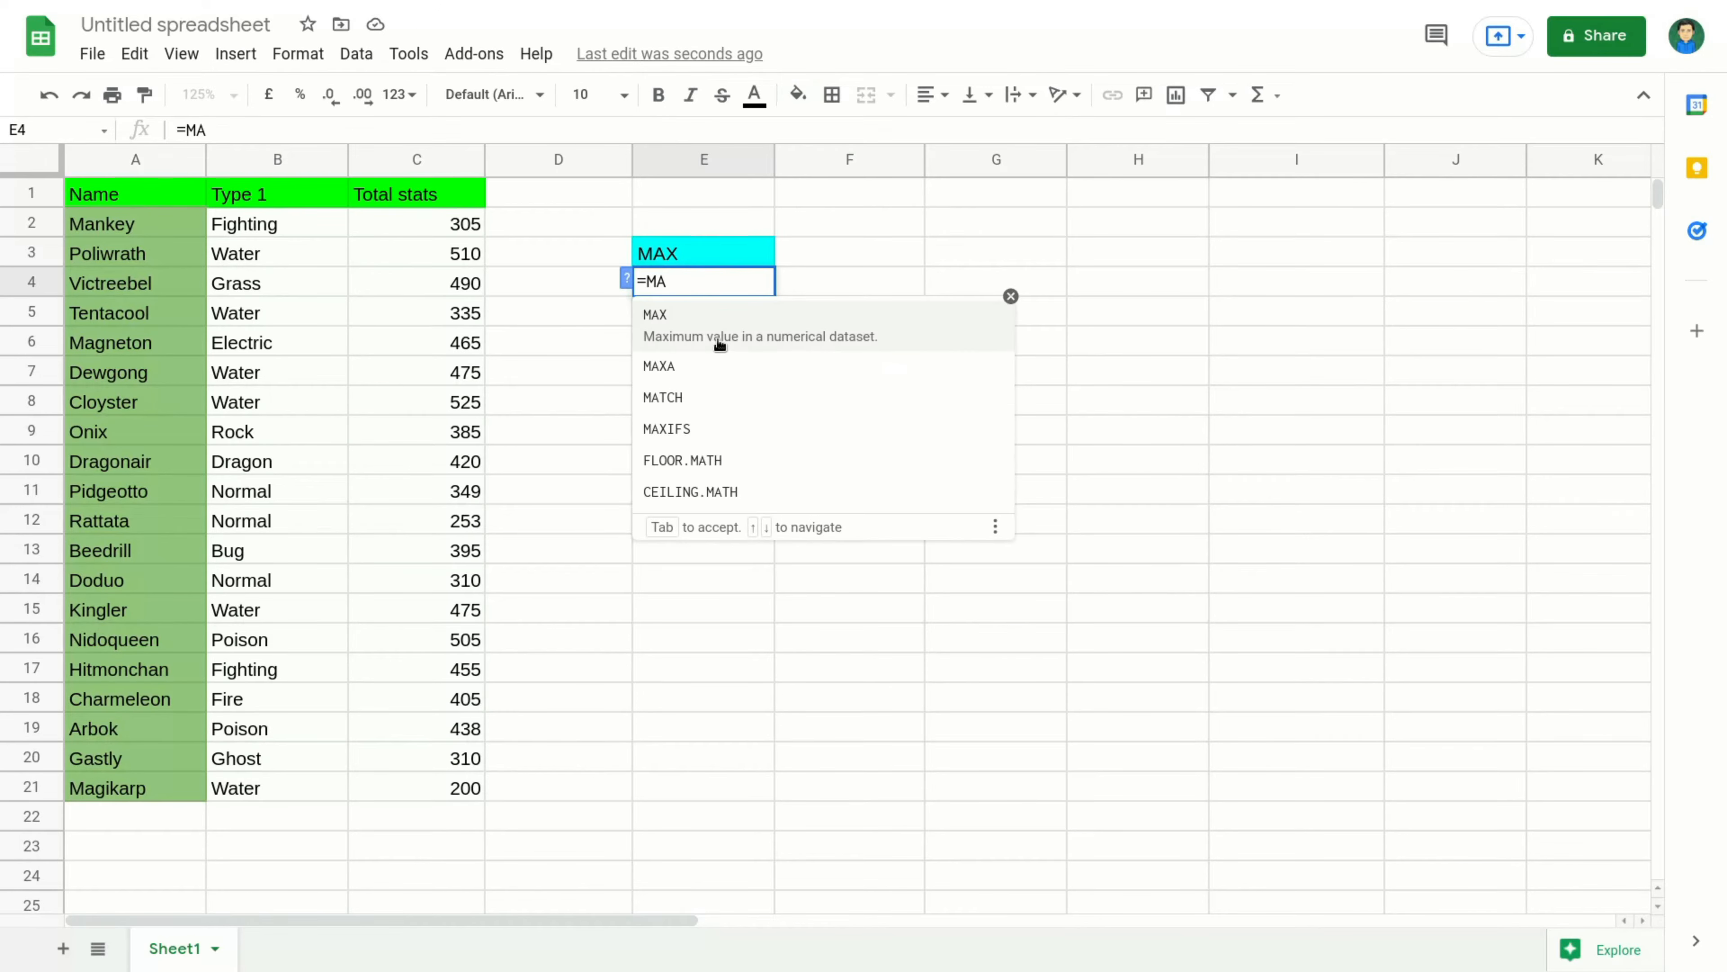
pyautogui.press('Tab')
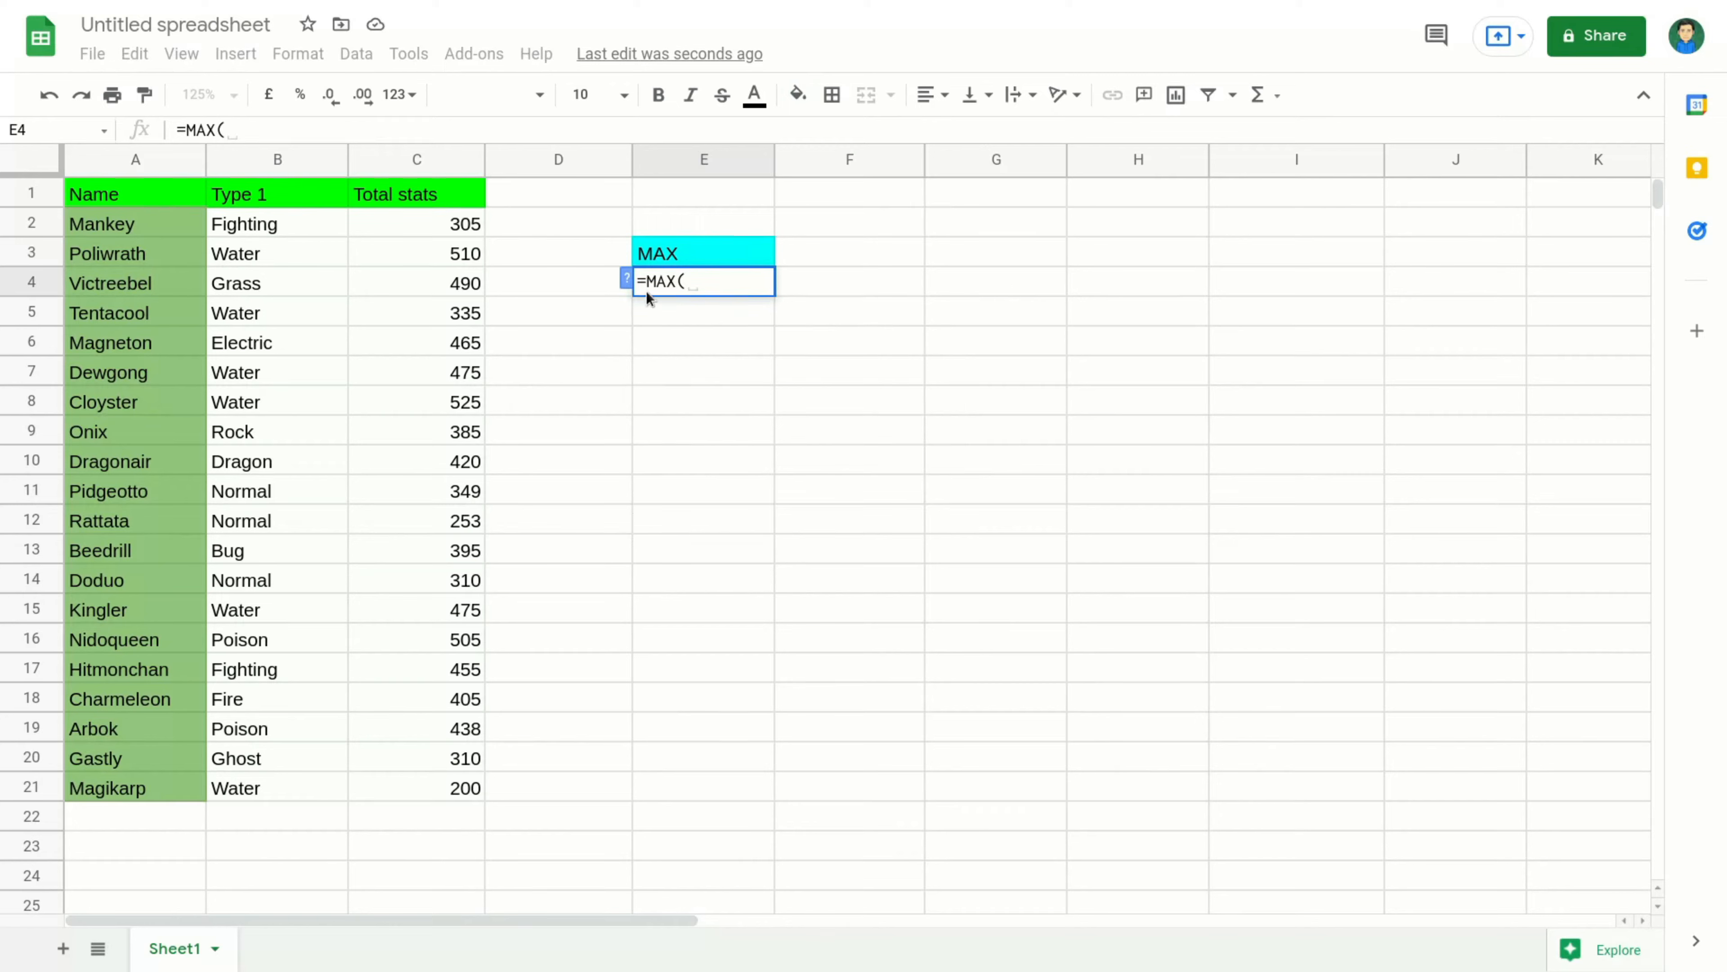
pyautogui.click(433, 219)
pyautogui.moveTo(433, 219); pyautogui.dragTo(447, 791)
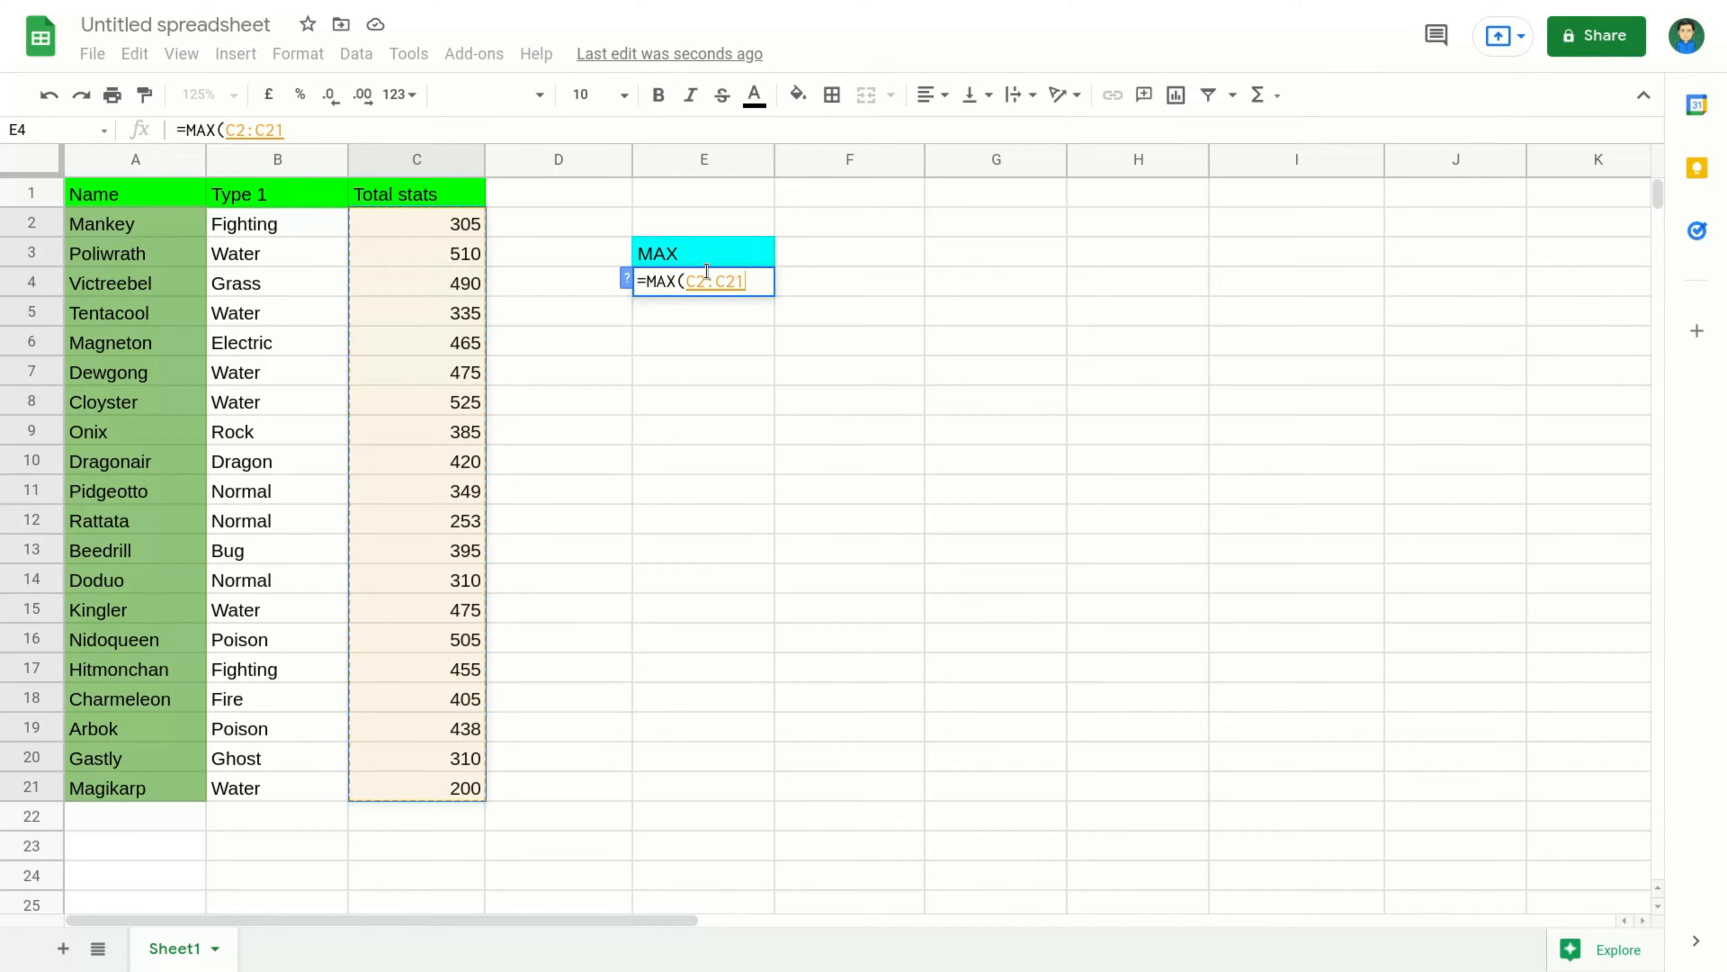
pyautogui.write(')')
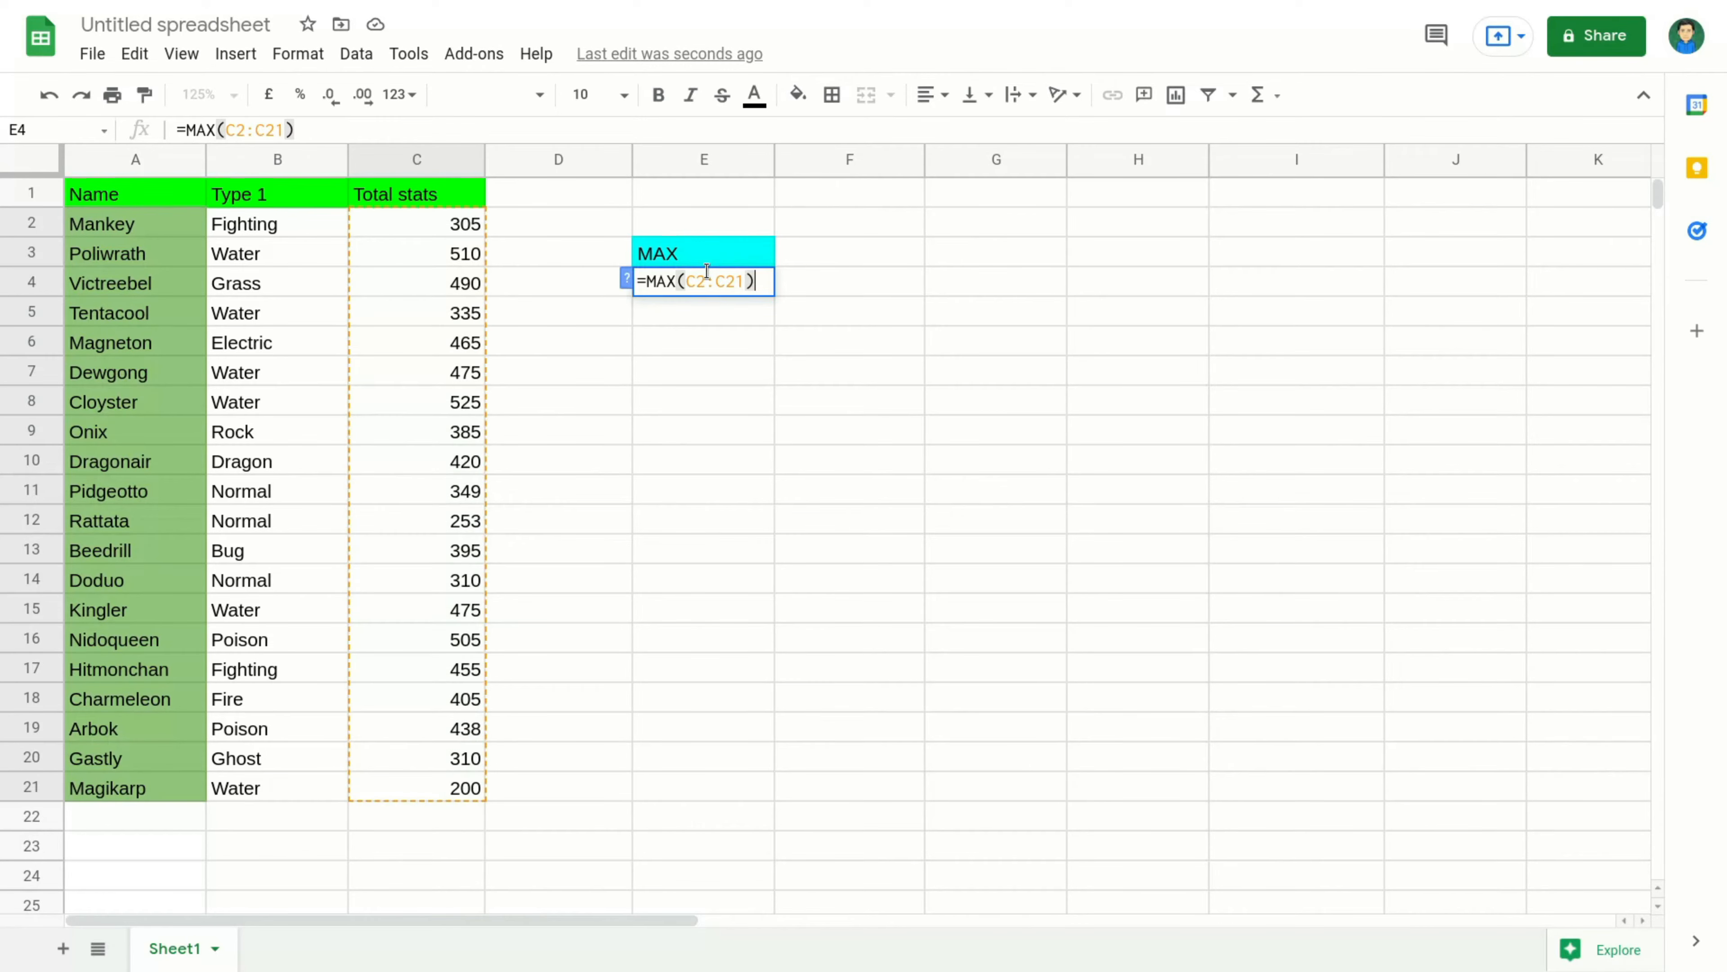
pyautogui.press('Return')
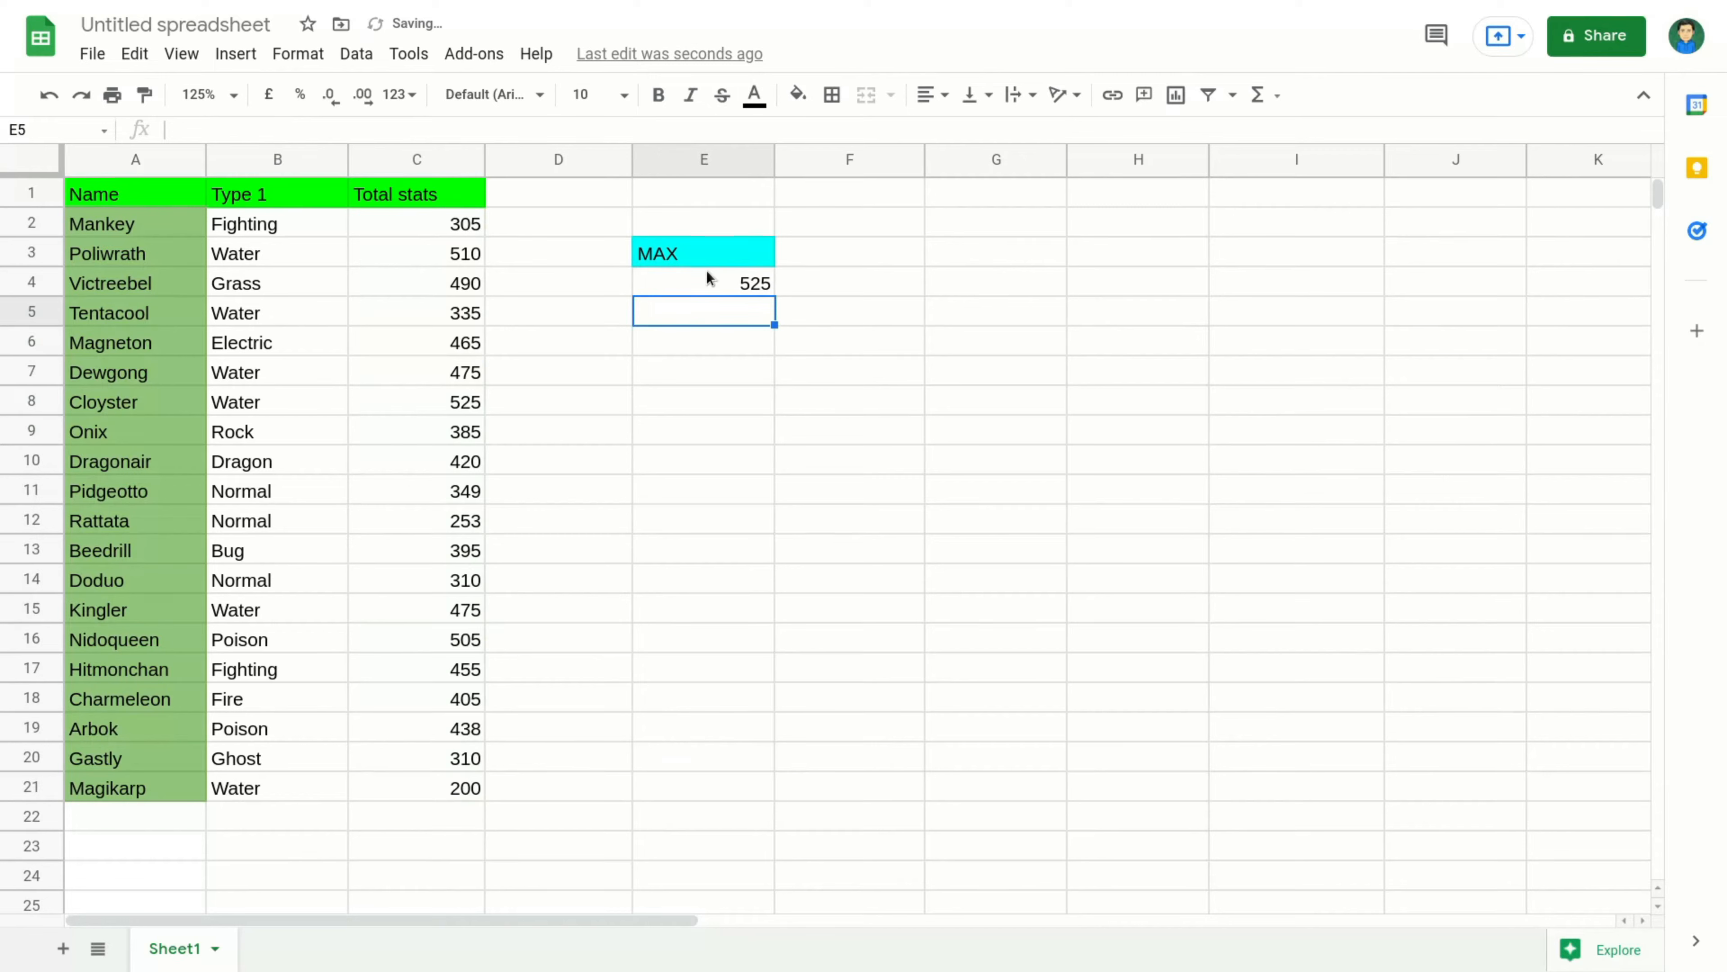
pyautogui.click(748, 287)
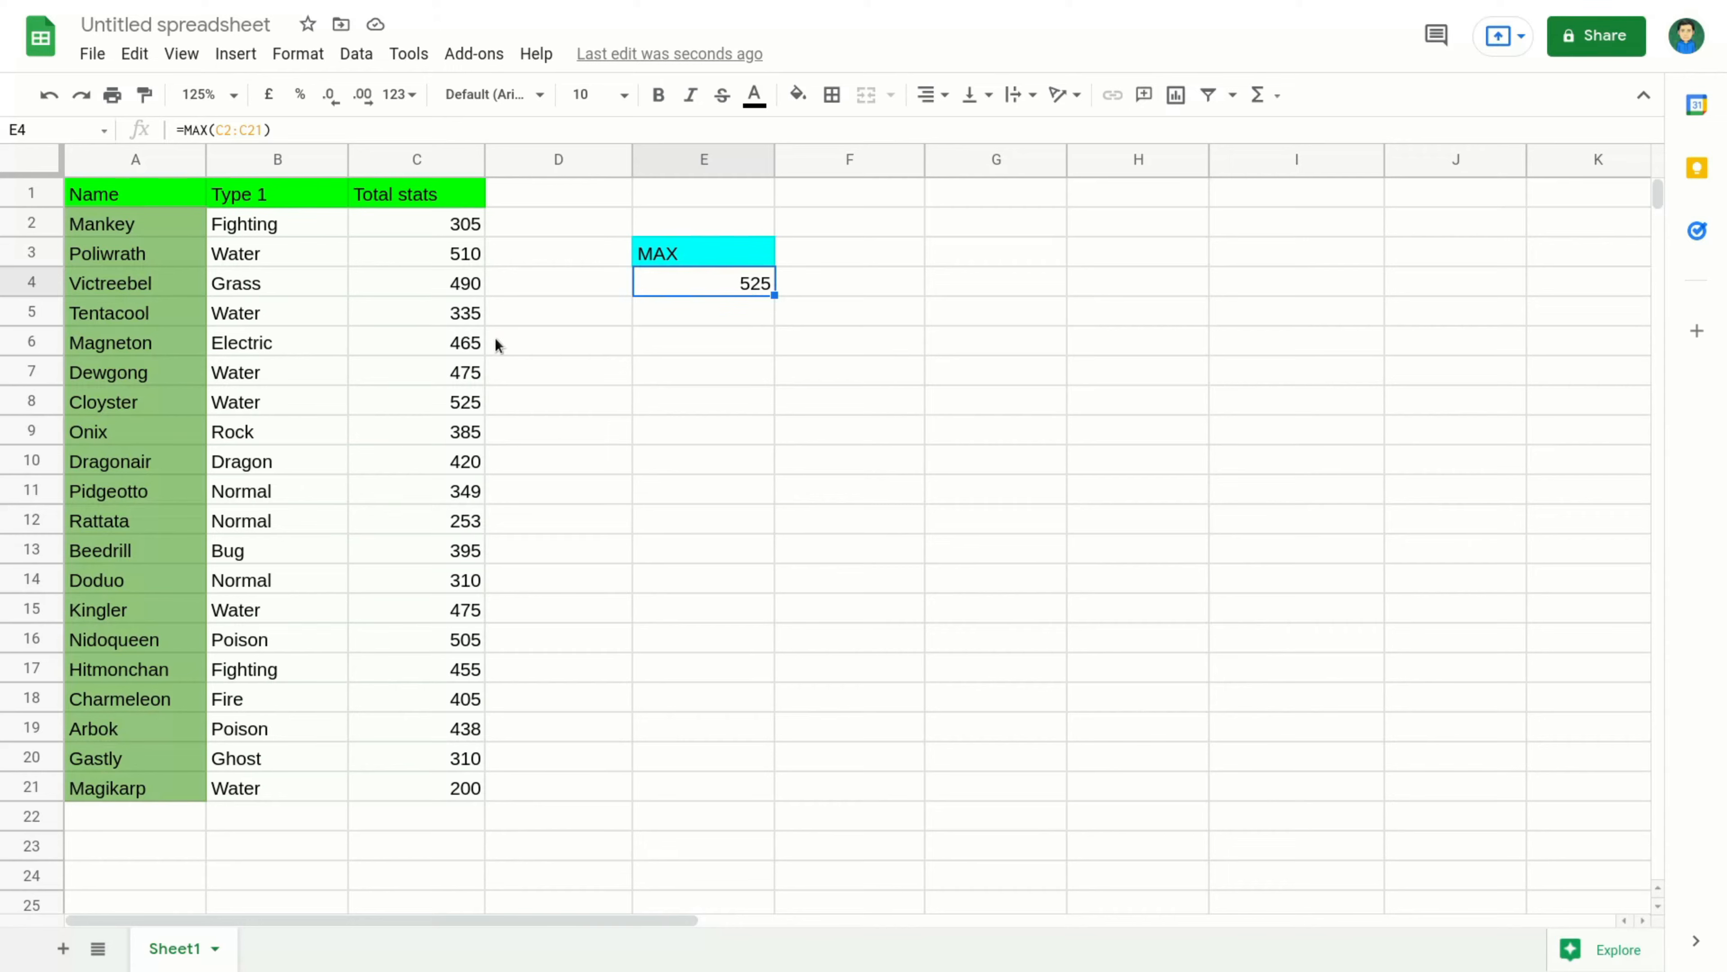
pyautogui.click(456, 229)
pyautogui.click(463, 256)
pyautogui.click(458, 291)
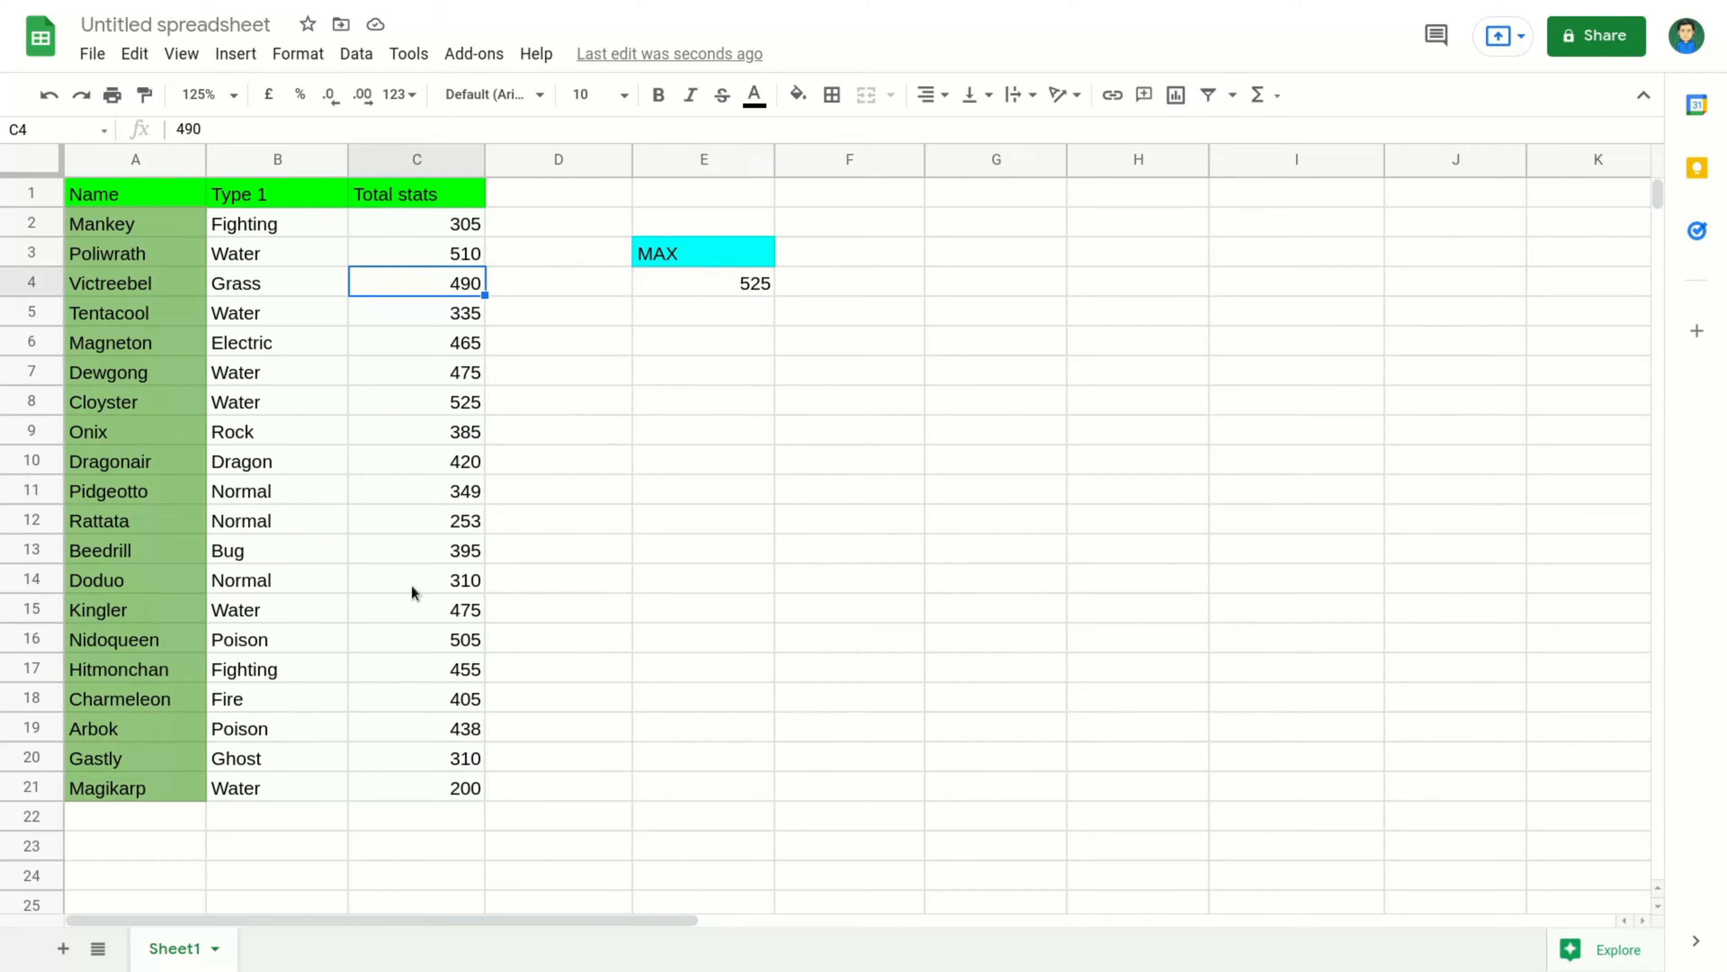
# Step: Create a conditional formatting rule on C2:C21 for values greater than 500
pyautogui.moveTo(444, 231); pyautogui.dragTo(409, 800)
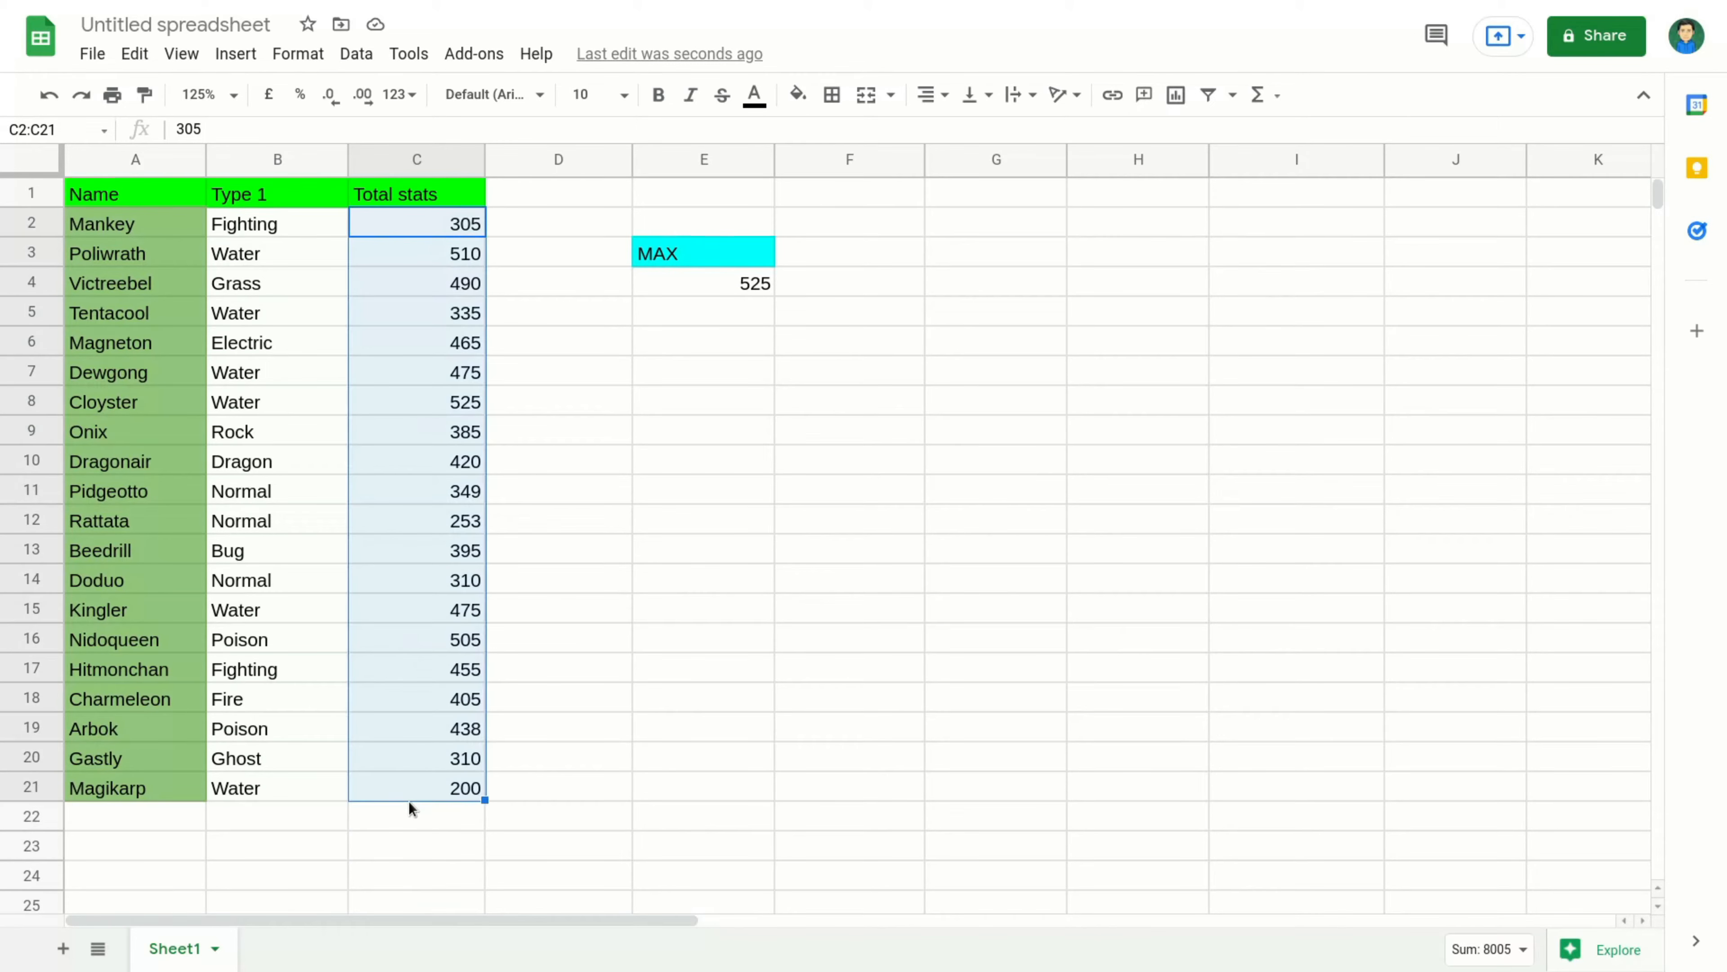
pyautogui.click(312, 65)
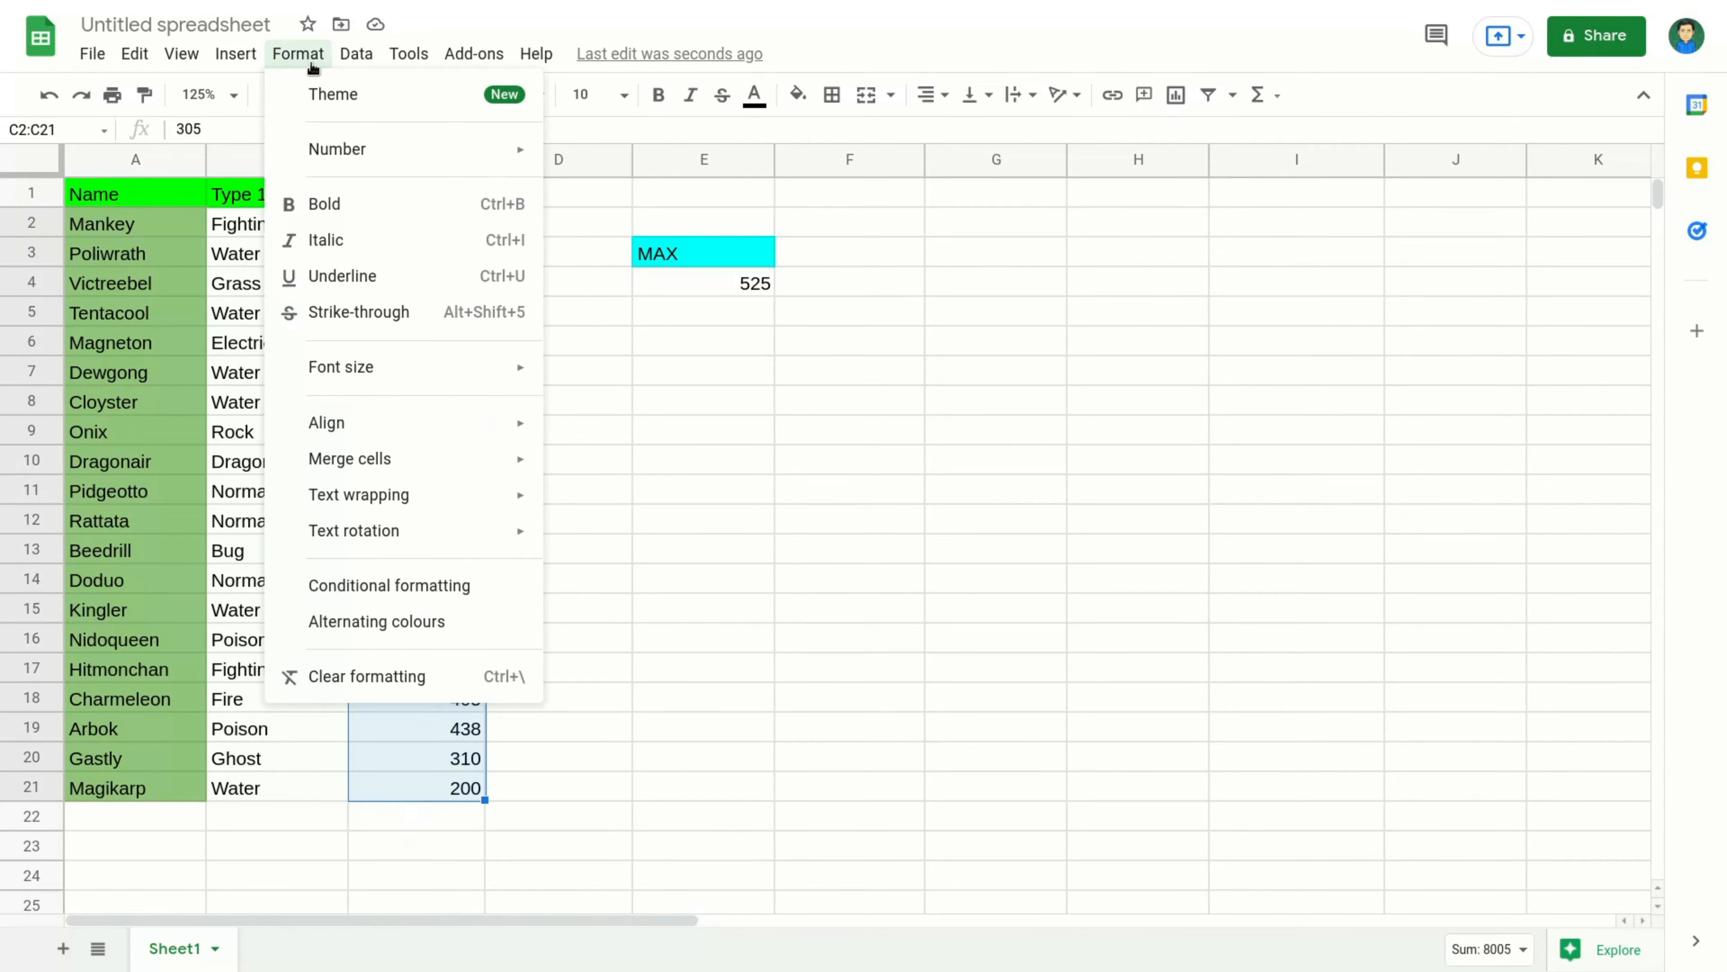
pyautogui.click(416, 585)
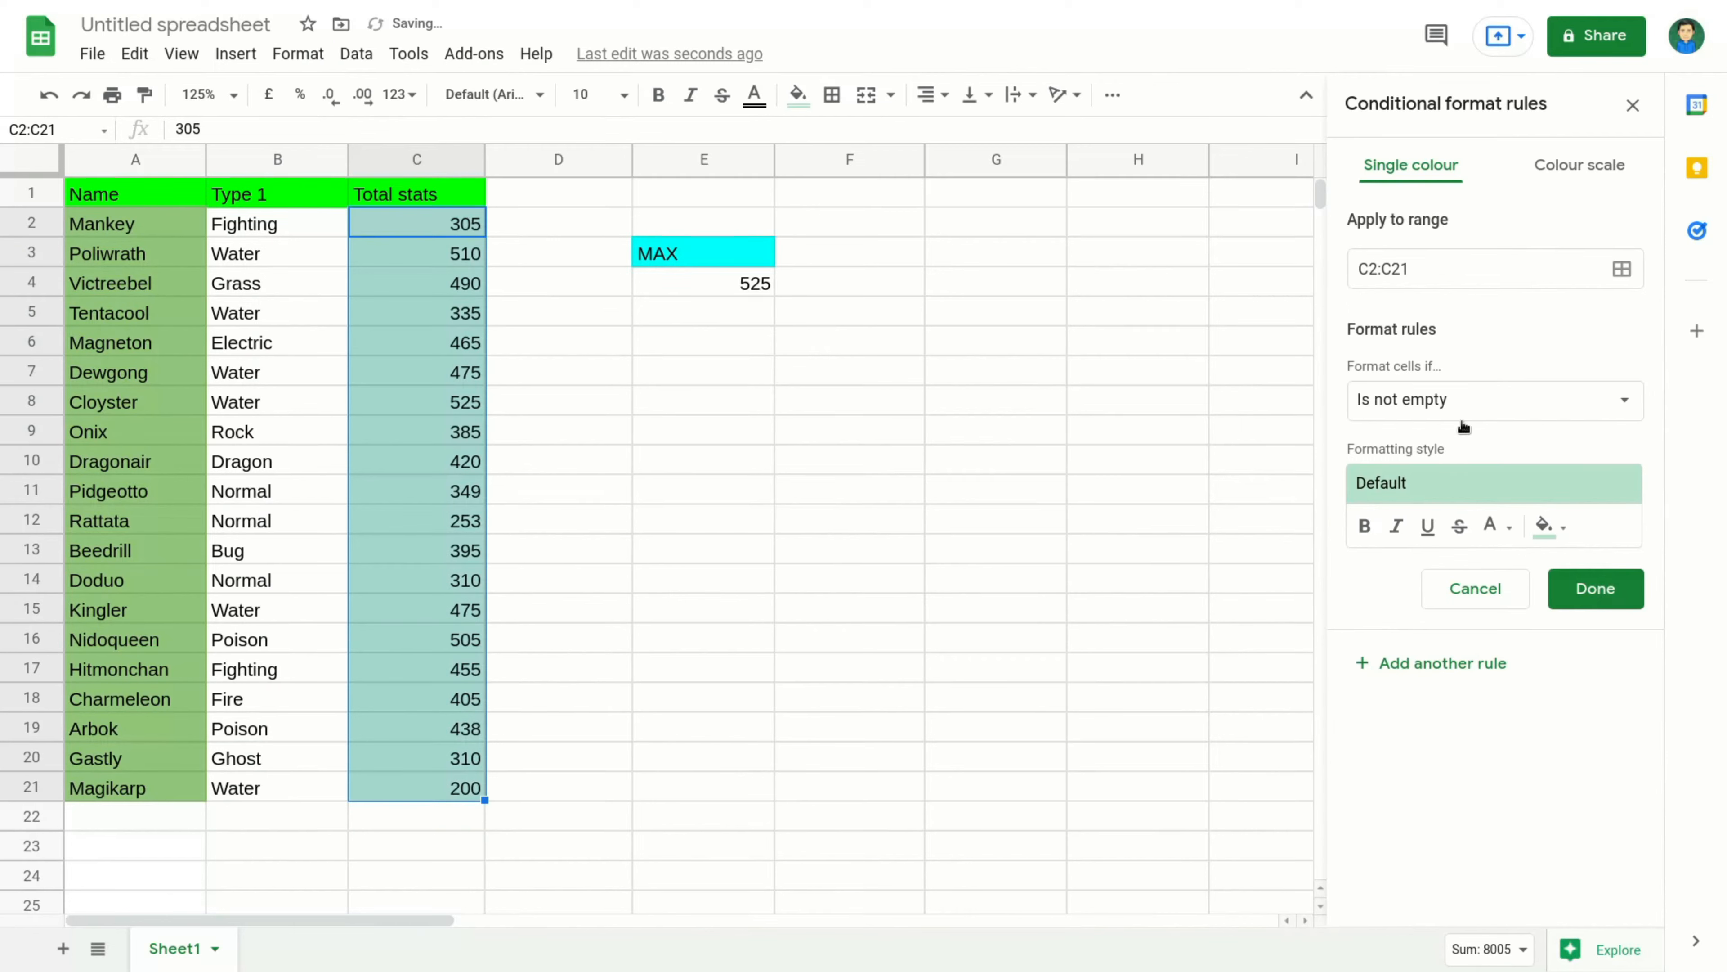
pyautogui.click(1459, 402)
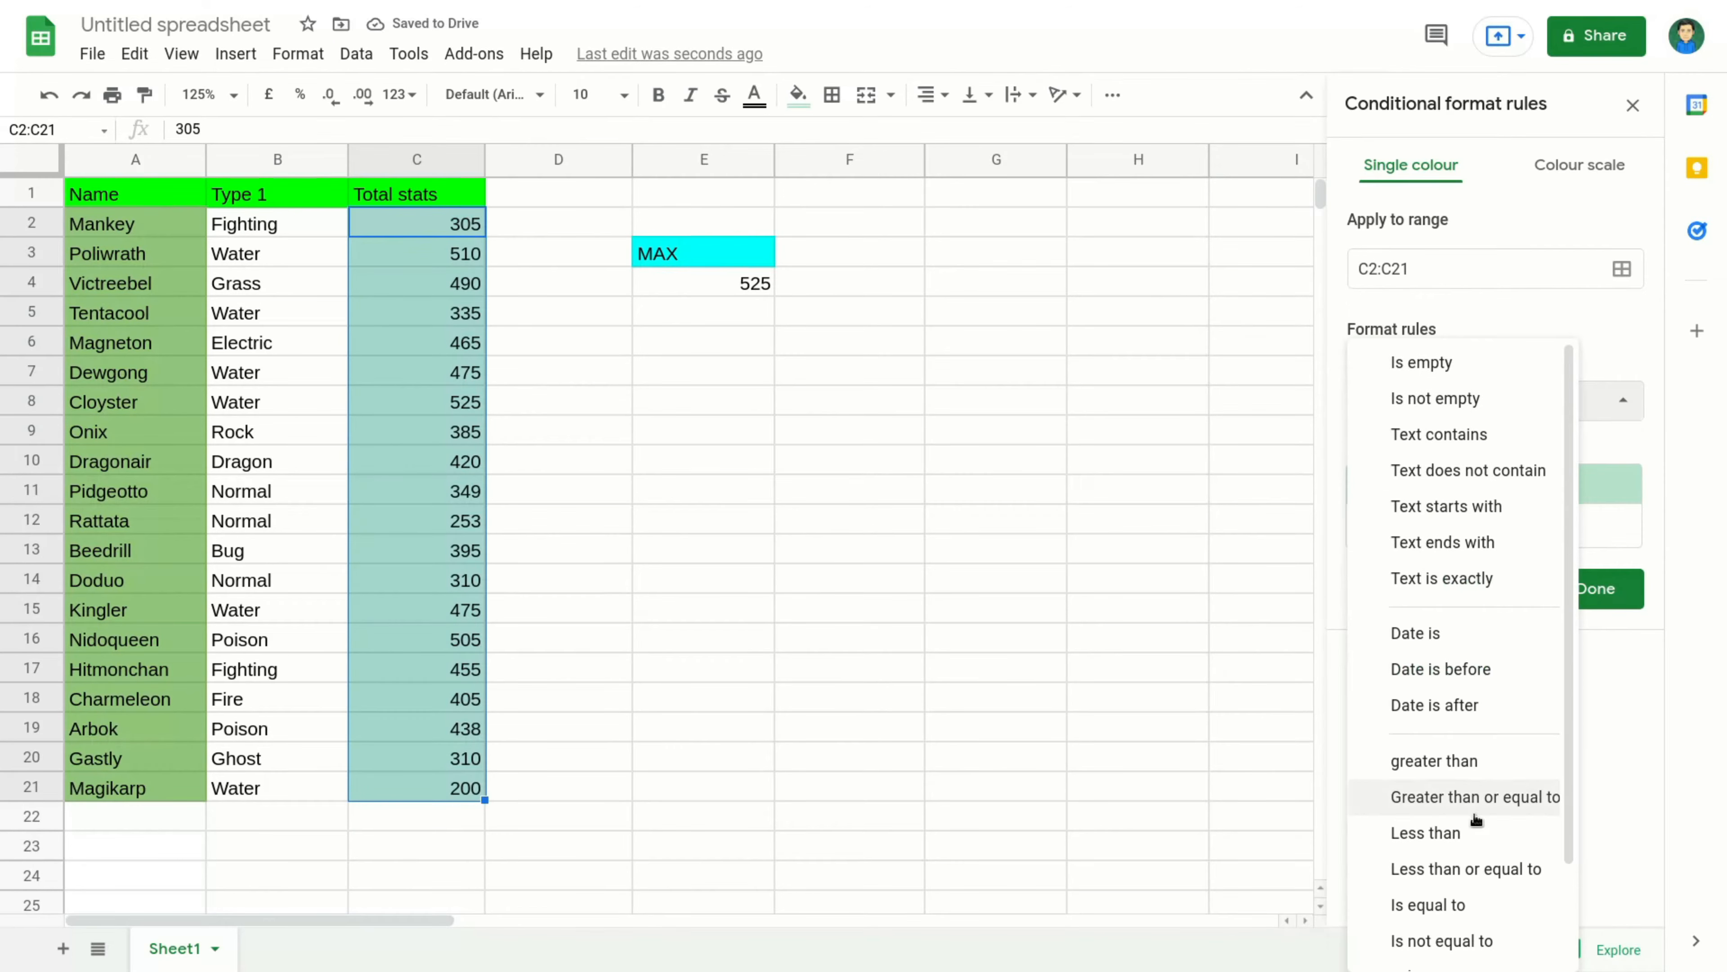
pyautogui.click(1458, 760)
pyautogui.click(1433, 458)
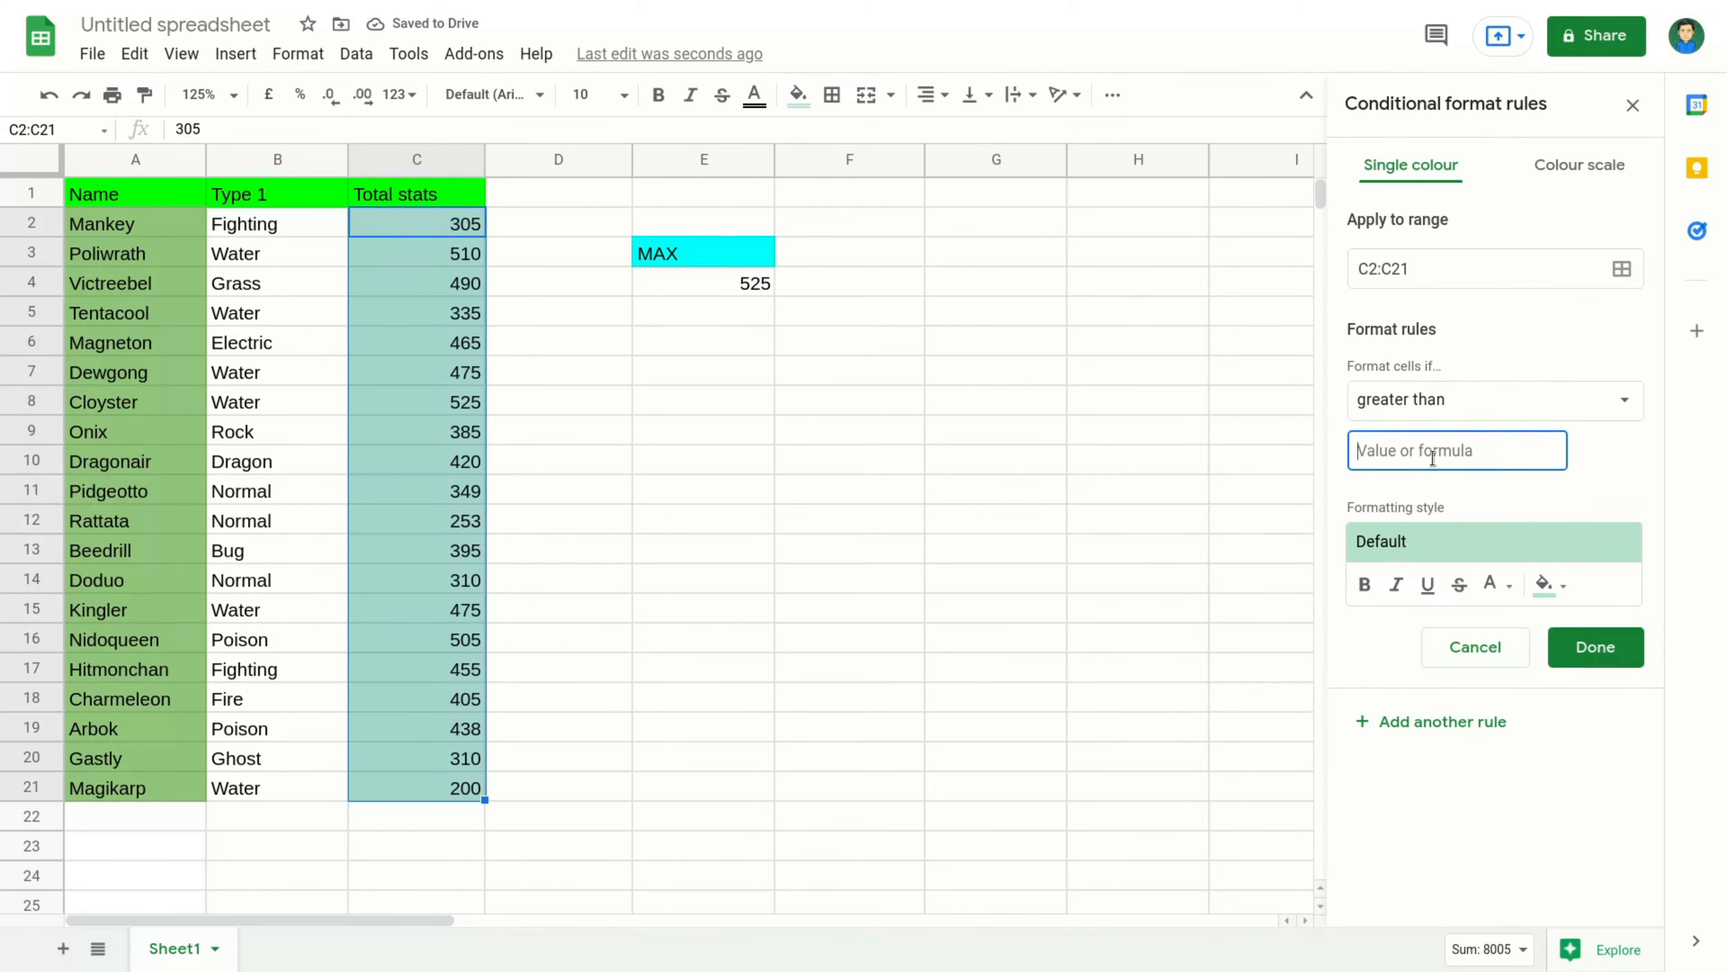
pyautogui.write('500')
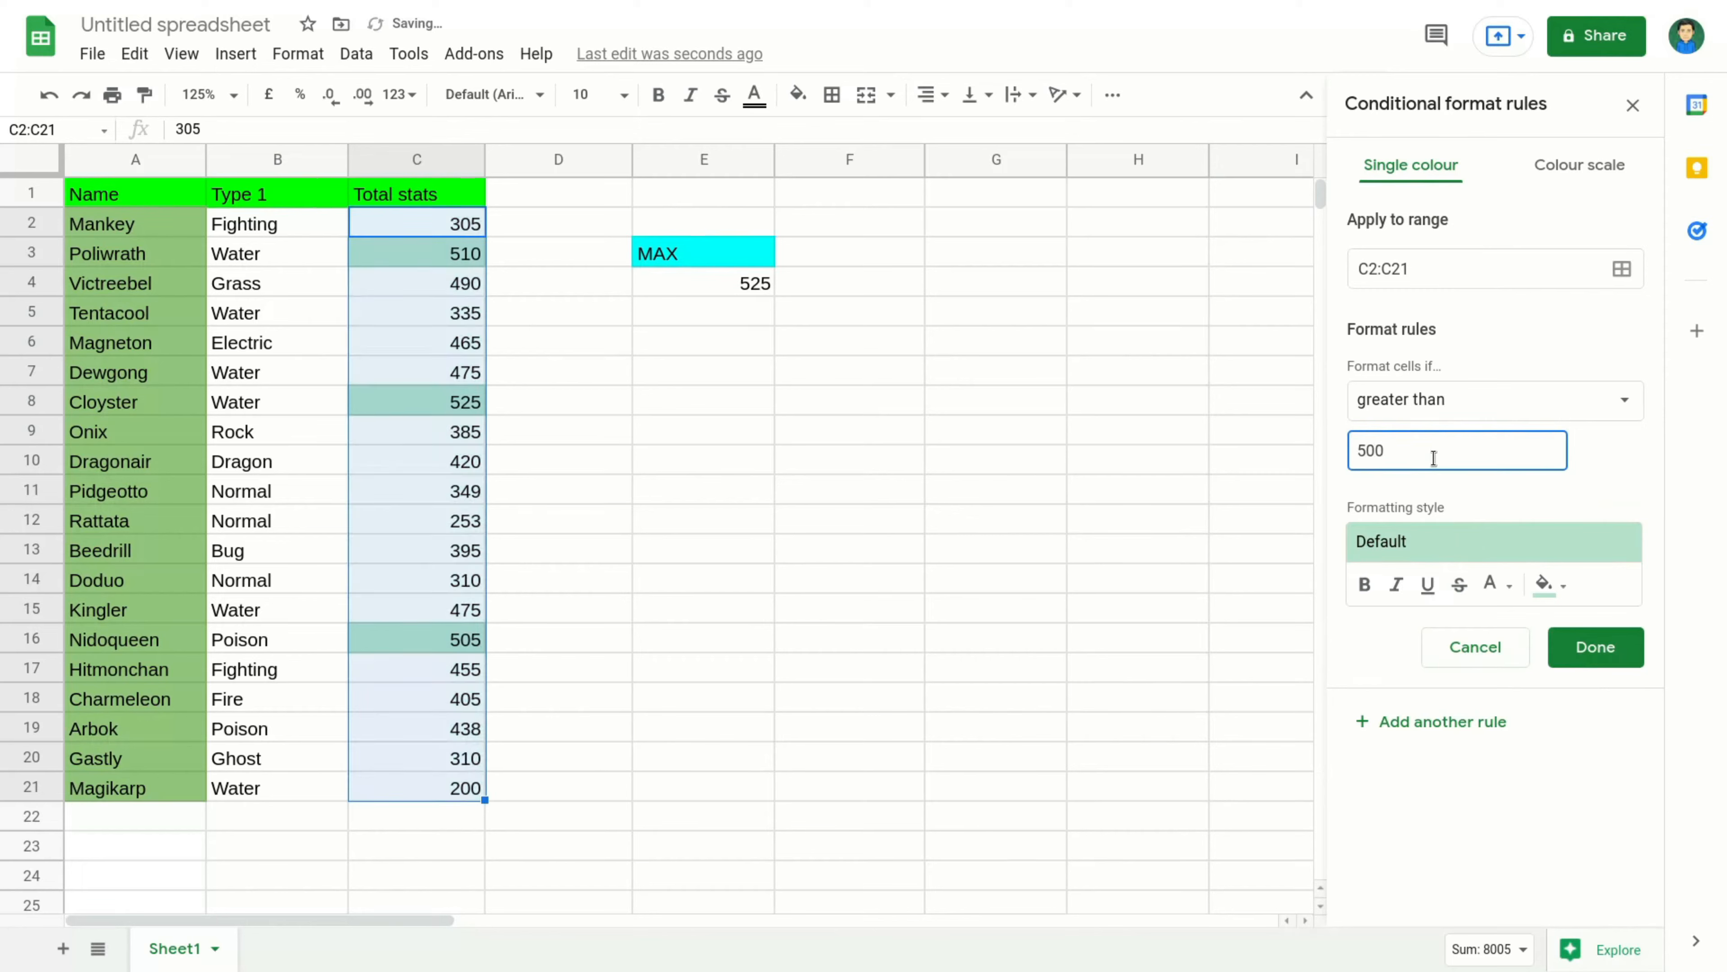
# Step: Set the greater-than-500 rule's fill to the yellow-orange theme colour and save the rule
pyautogui.click(1536, 586)
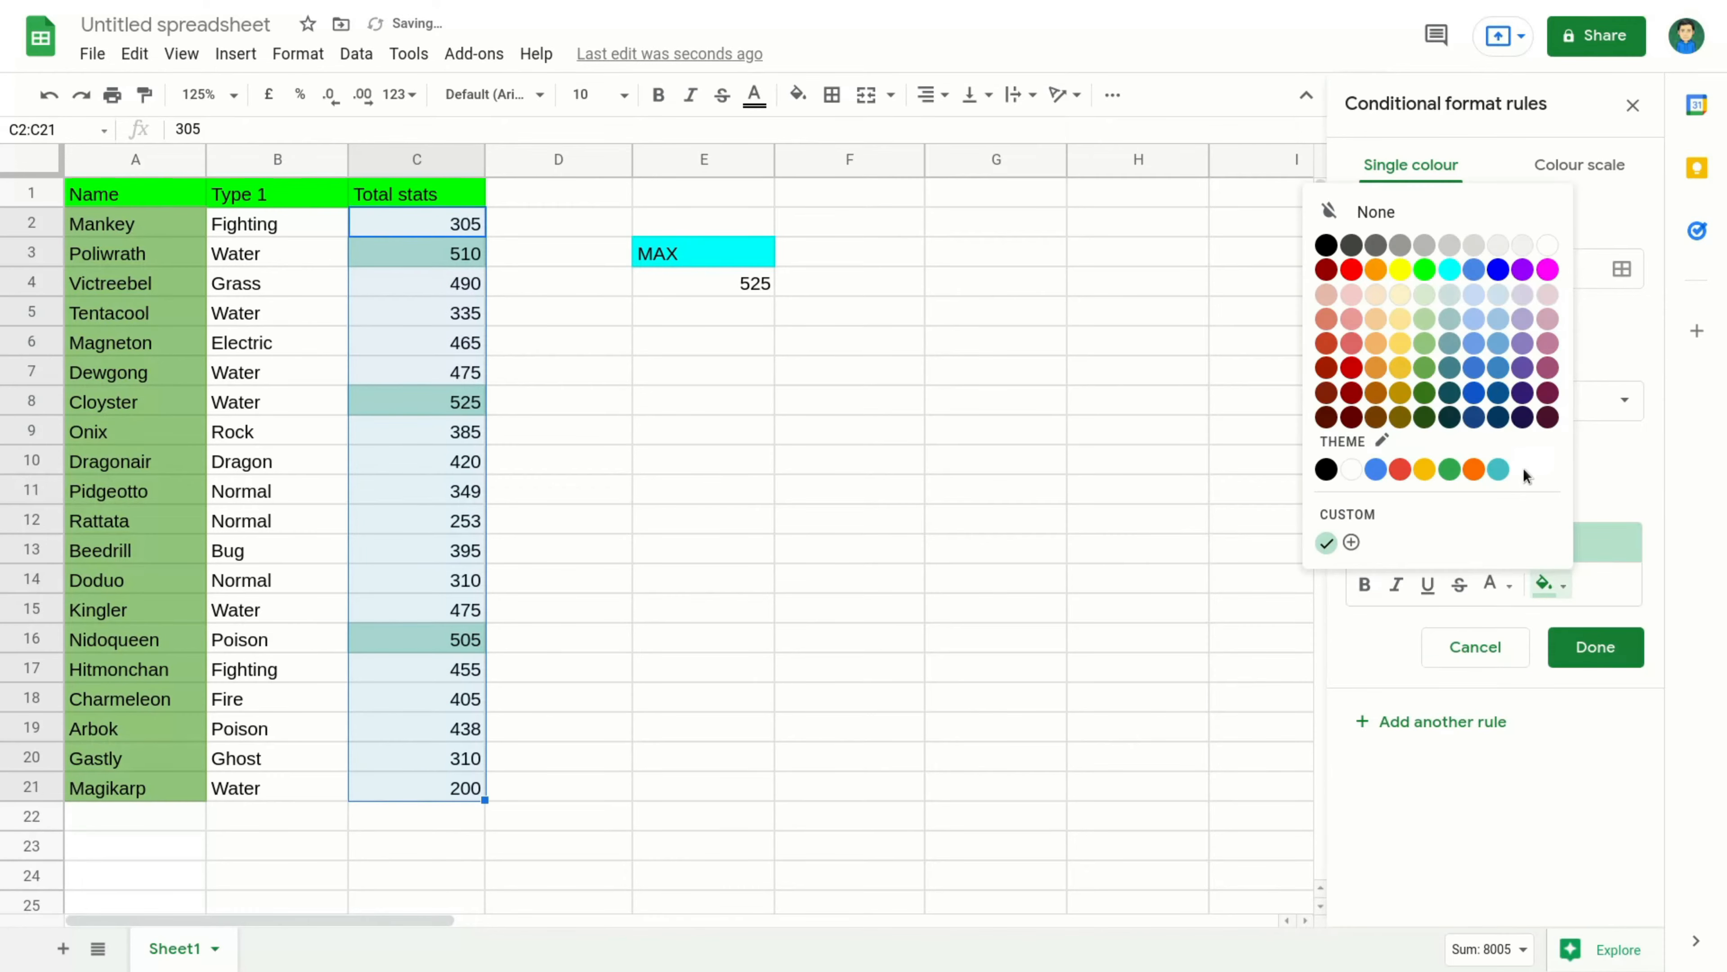
pyautogui.click(1426, 471)
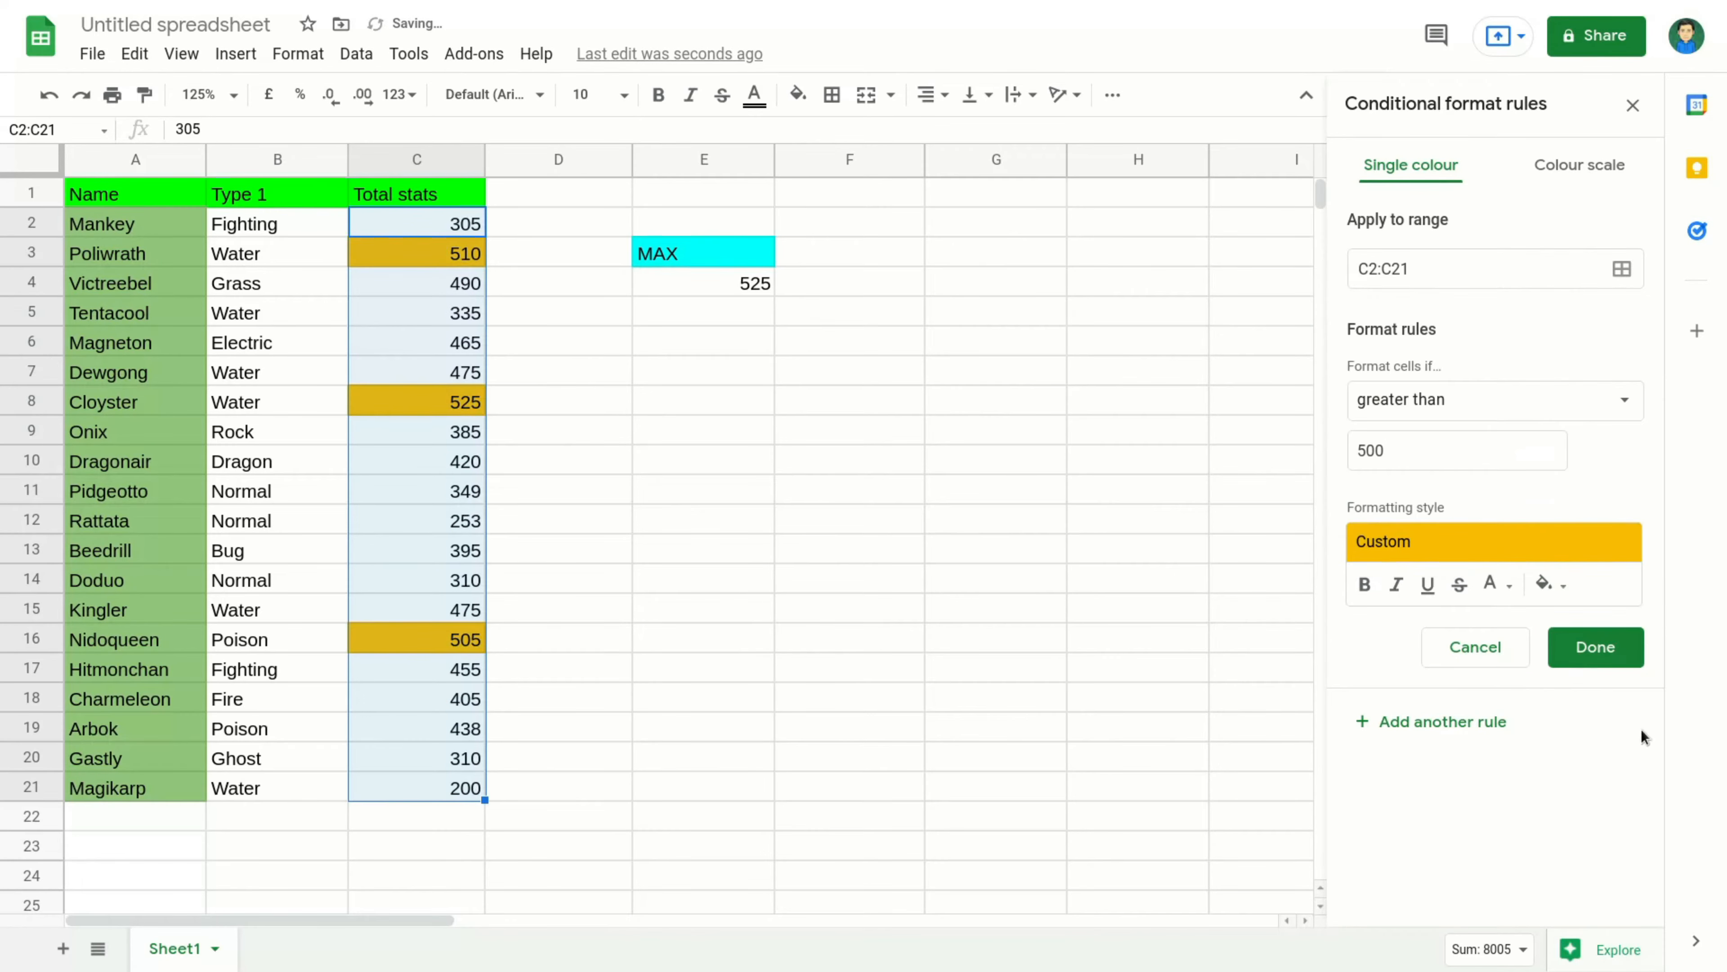
pyautogui.click(1606, 657)
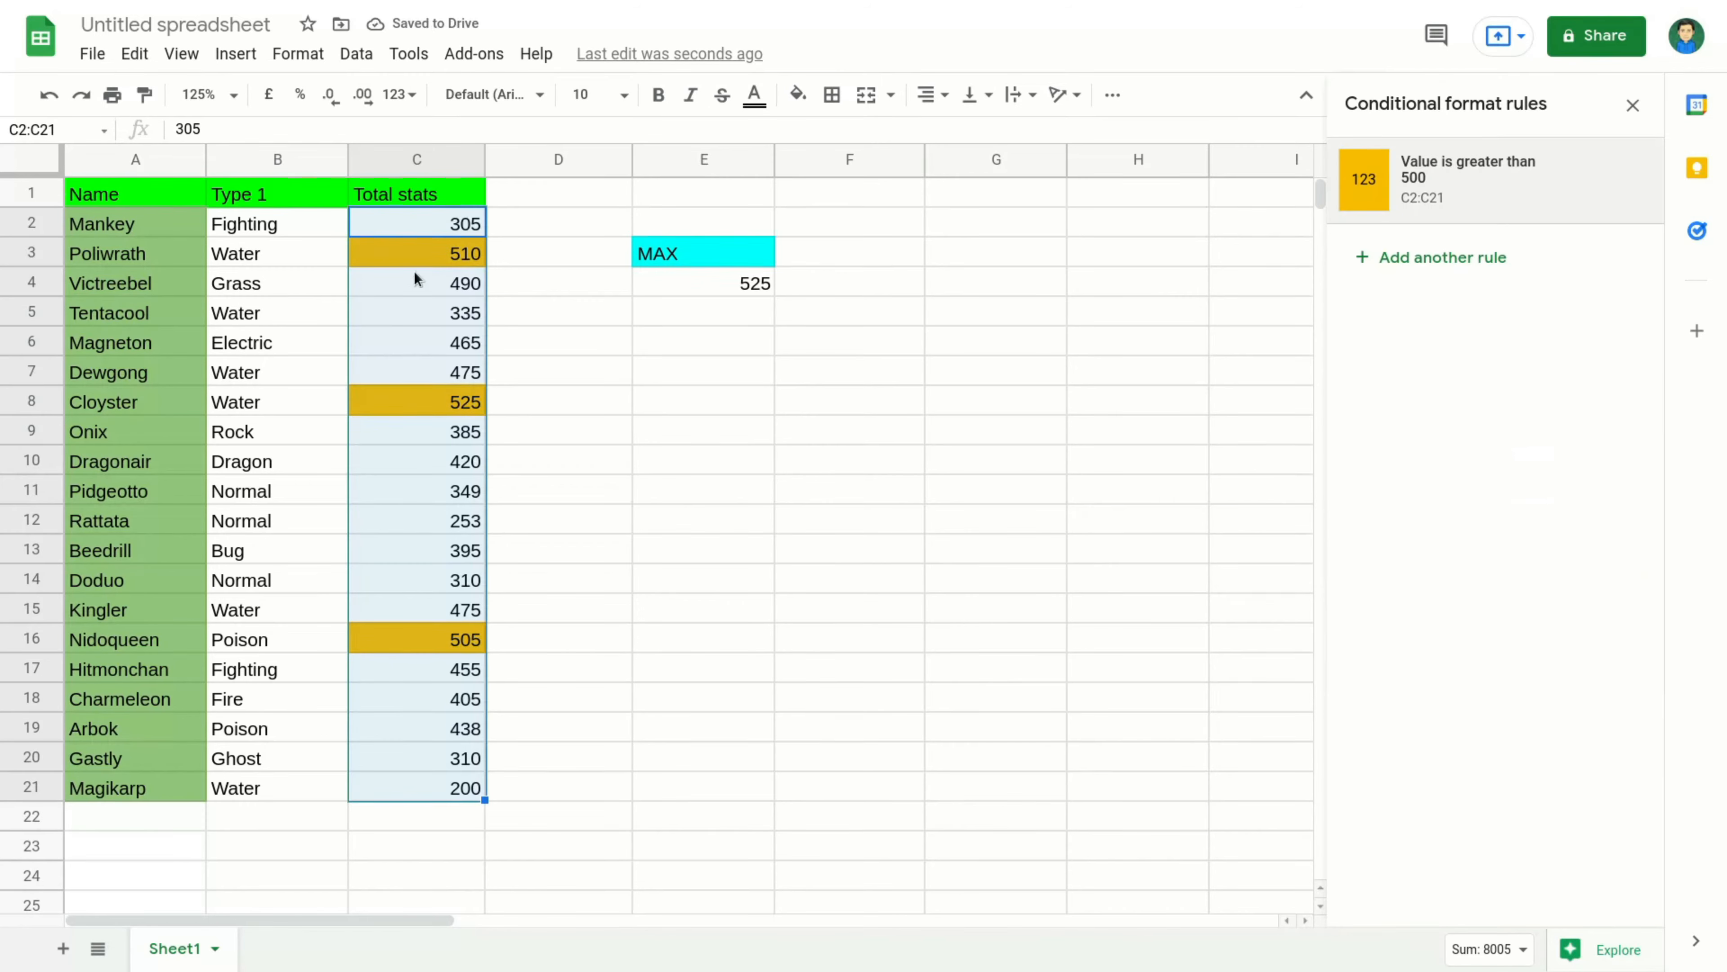
# Step: Inspect the highlighted Total stats cells C3, C8 and C16 and compare them with the MAX result in E4
pyautogui.click(417, 252)
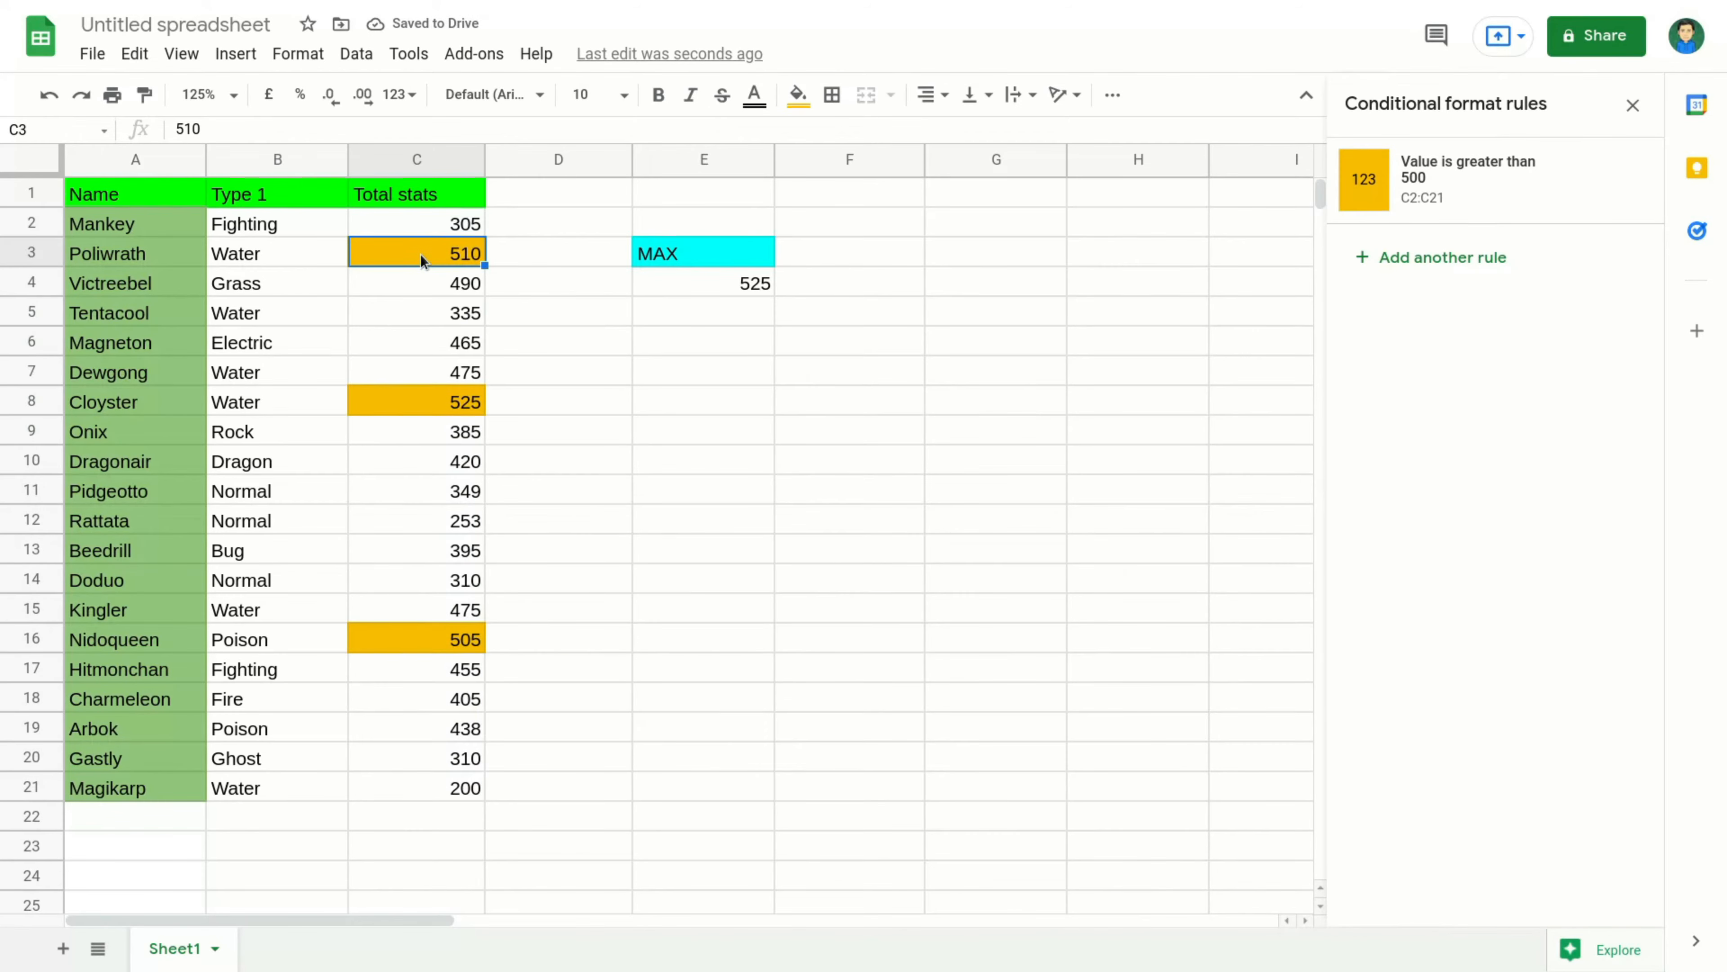
pyautogui.click(436, 398)
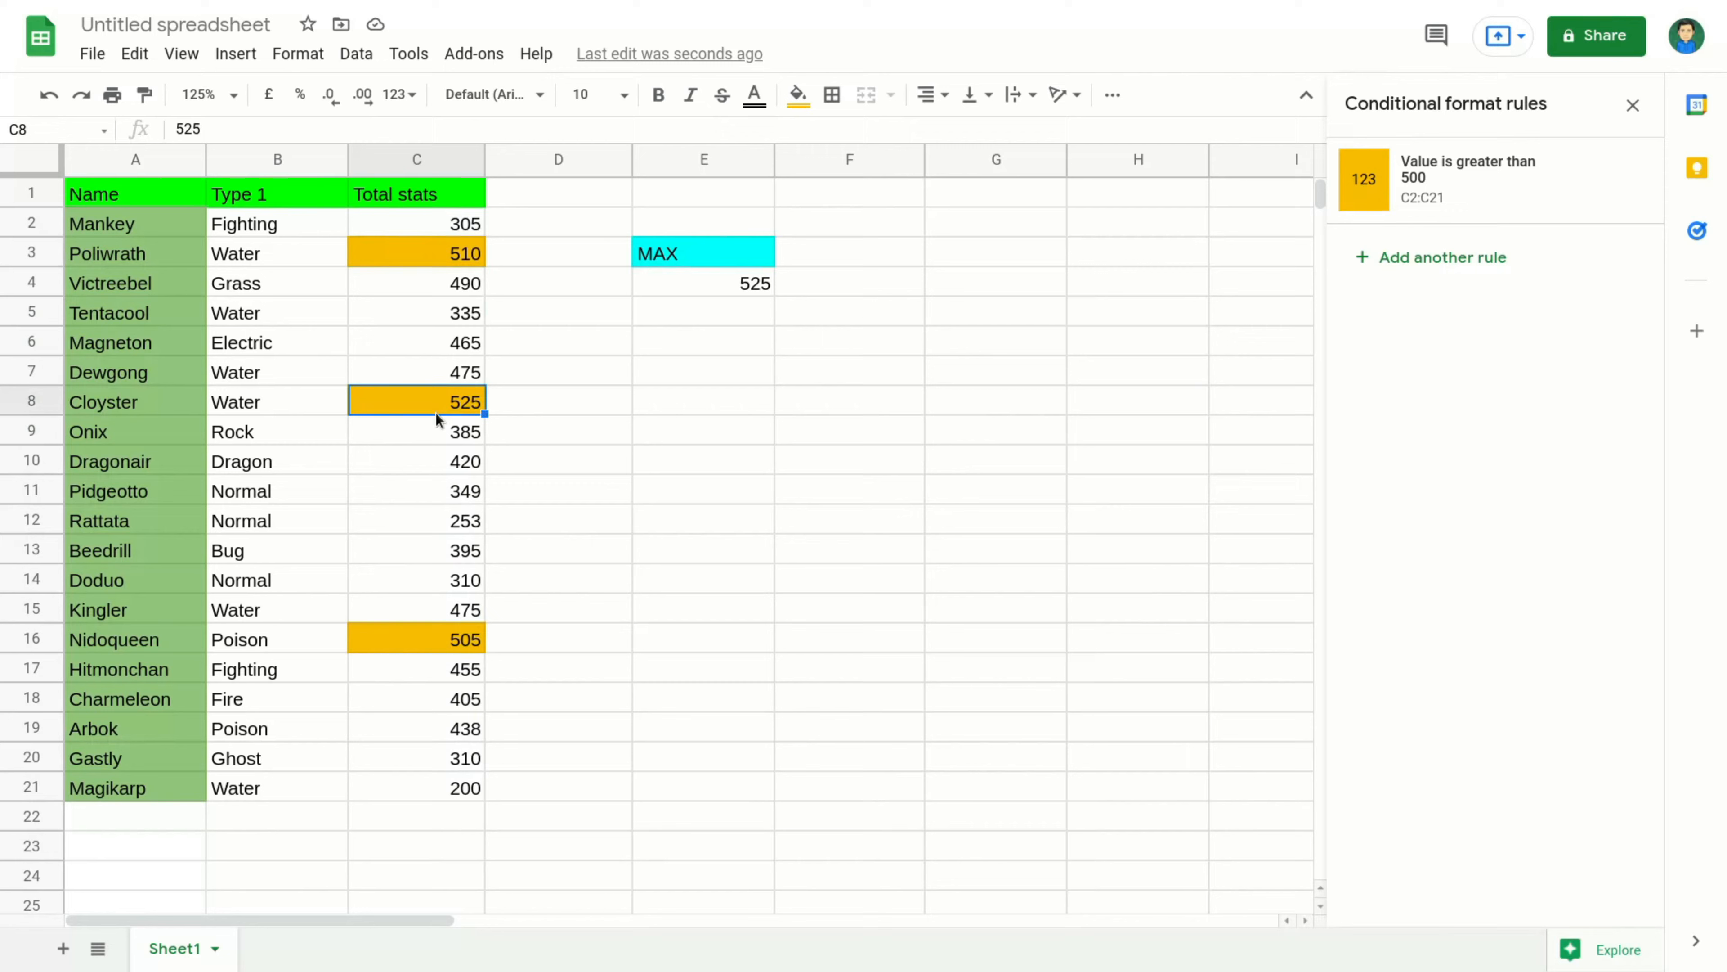
pyautogui.click(412, 642)
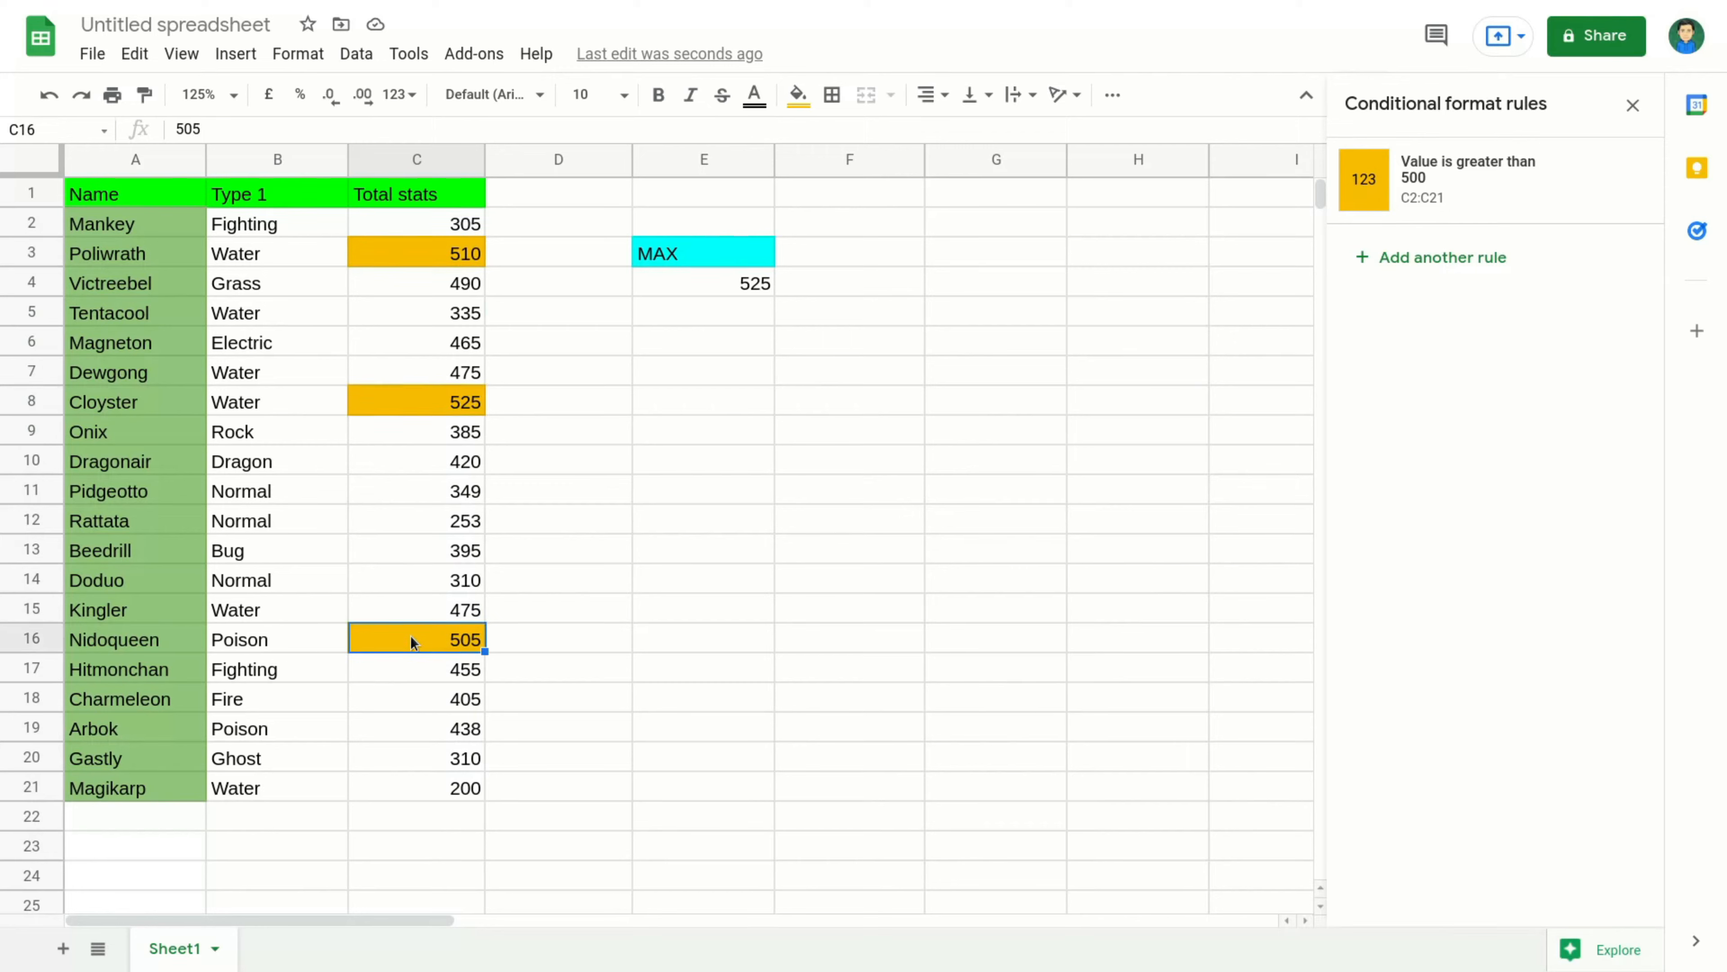
pyautogui.click(738, 285)
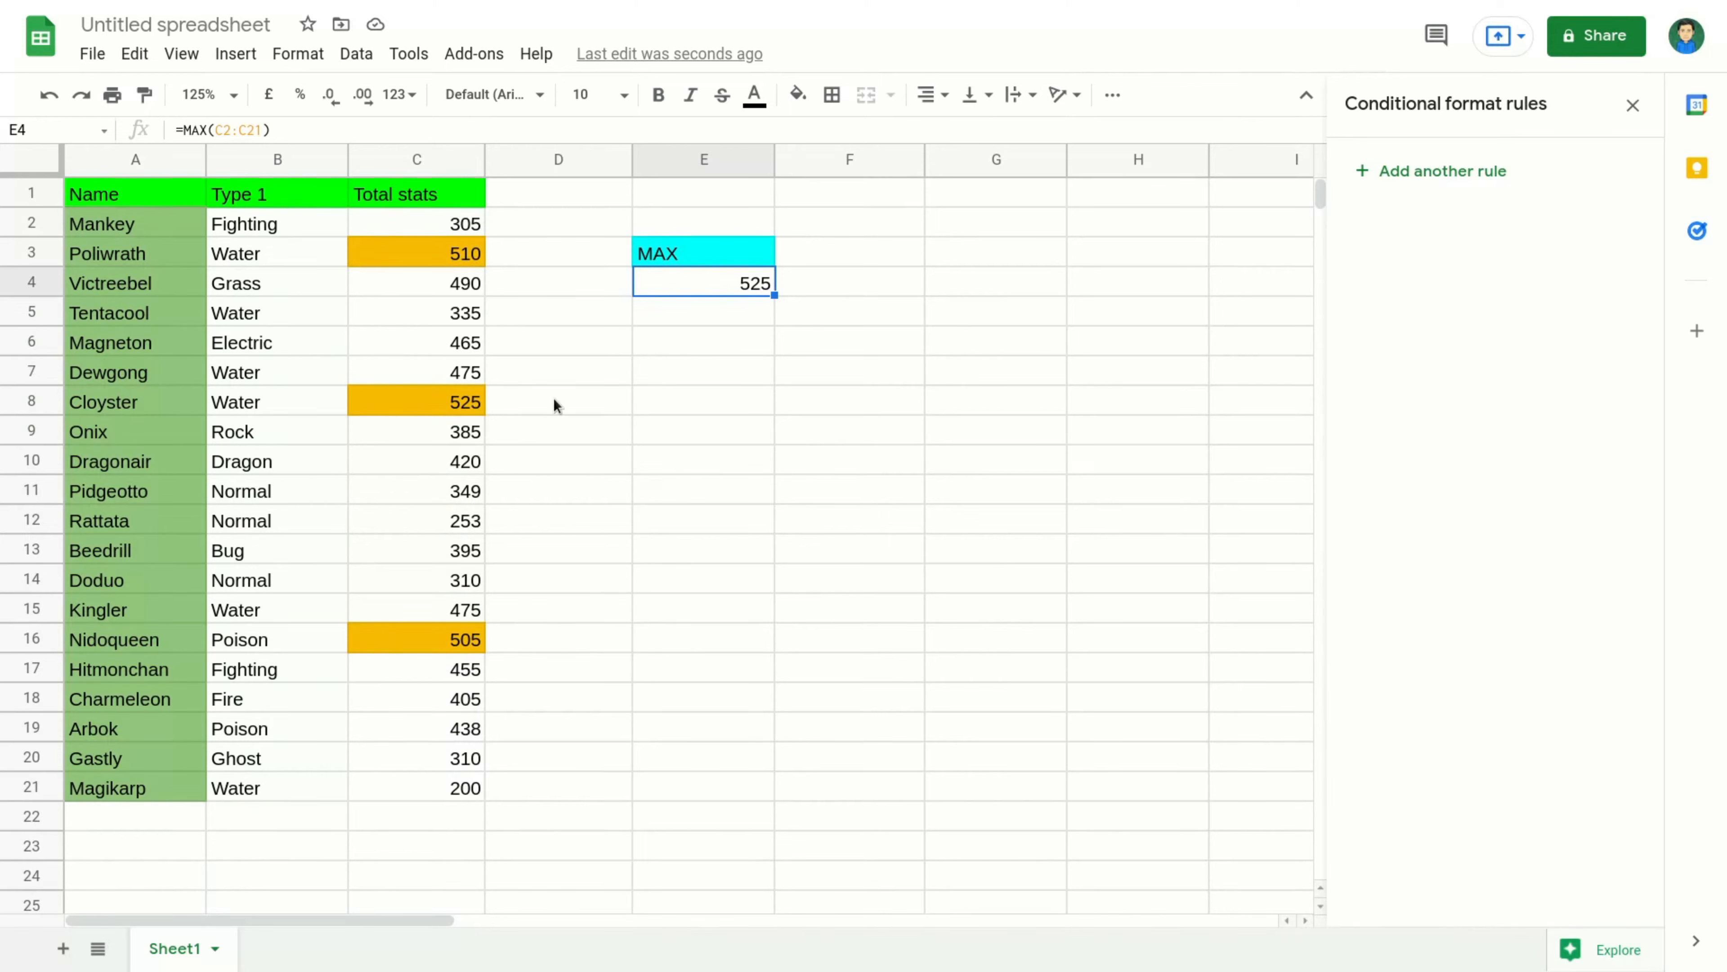
# Step: Set Cloyster's Total stats value in C8 to 510 and check the MAX formula cell E4
pyautogui.click(472, 398)
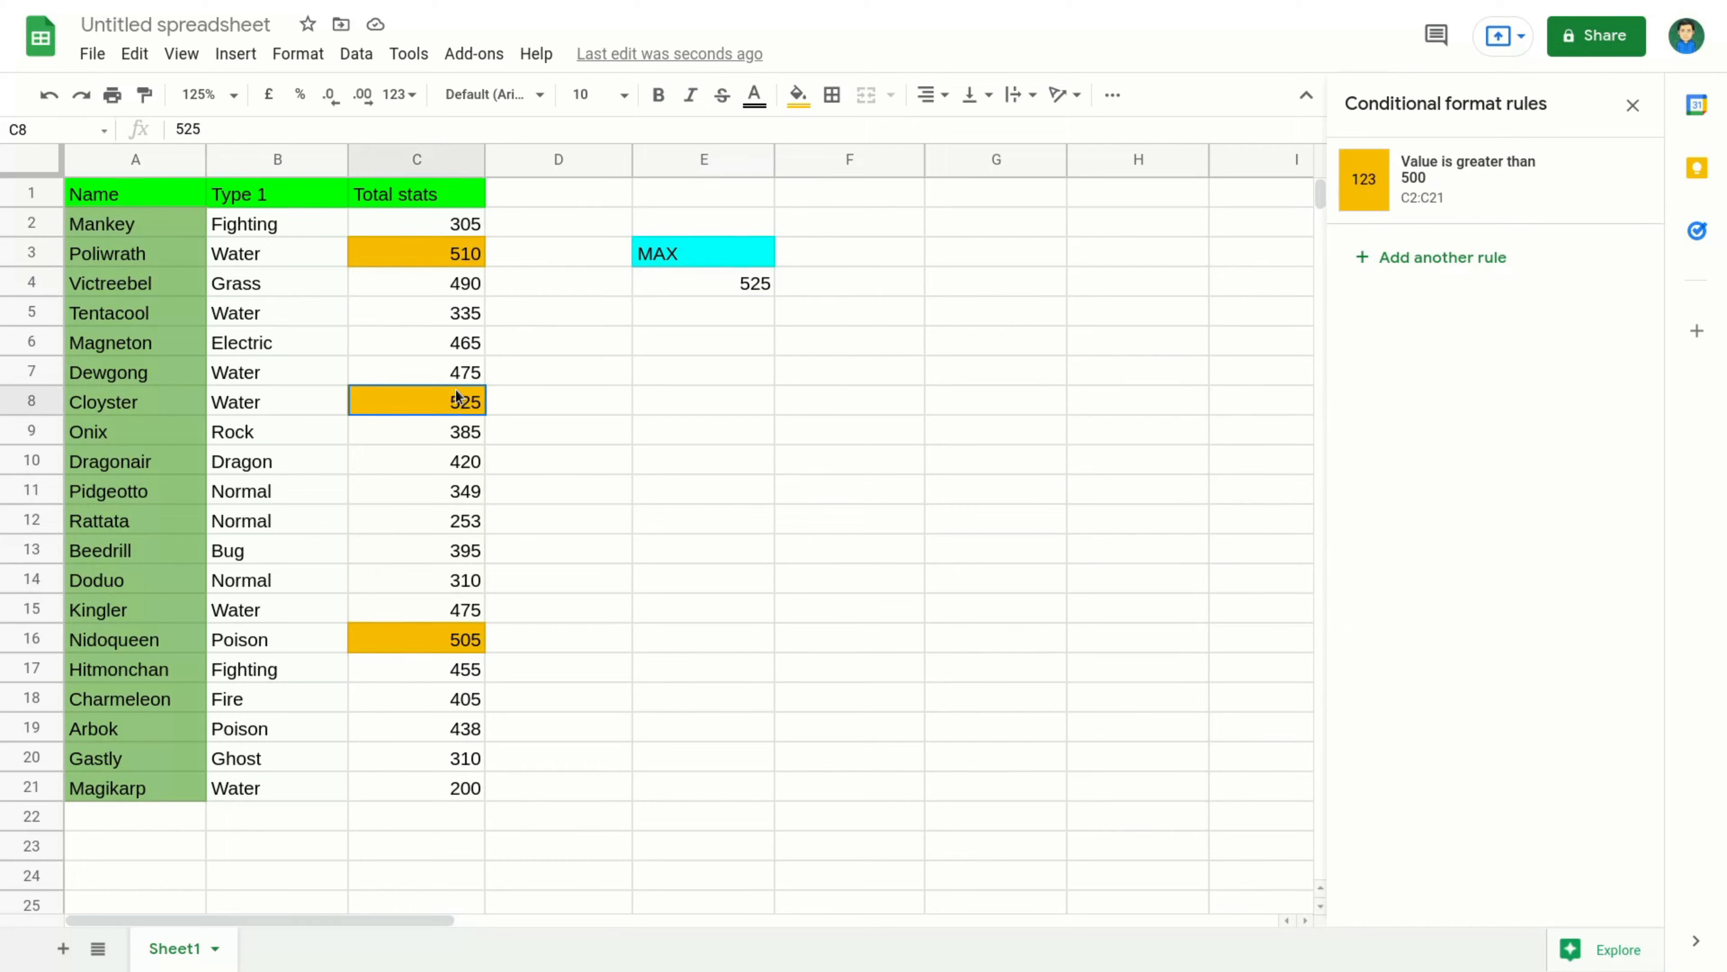
pyautogui.doubleClick(480, 403)
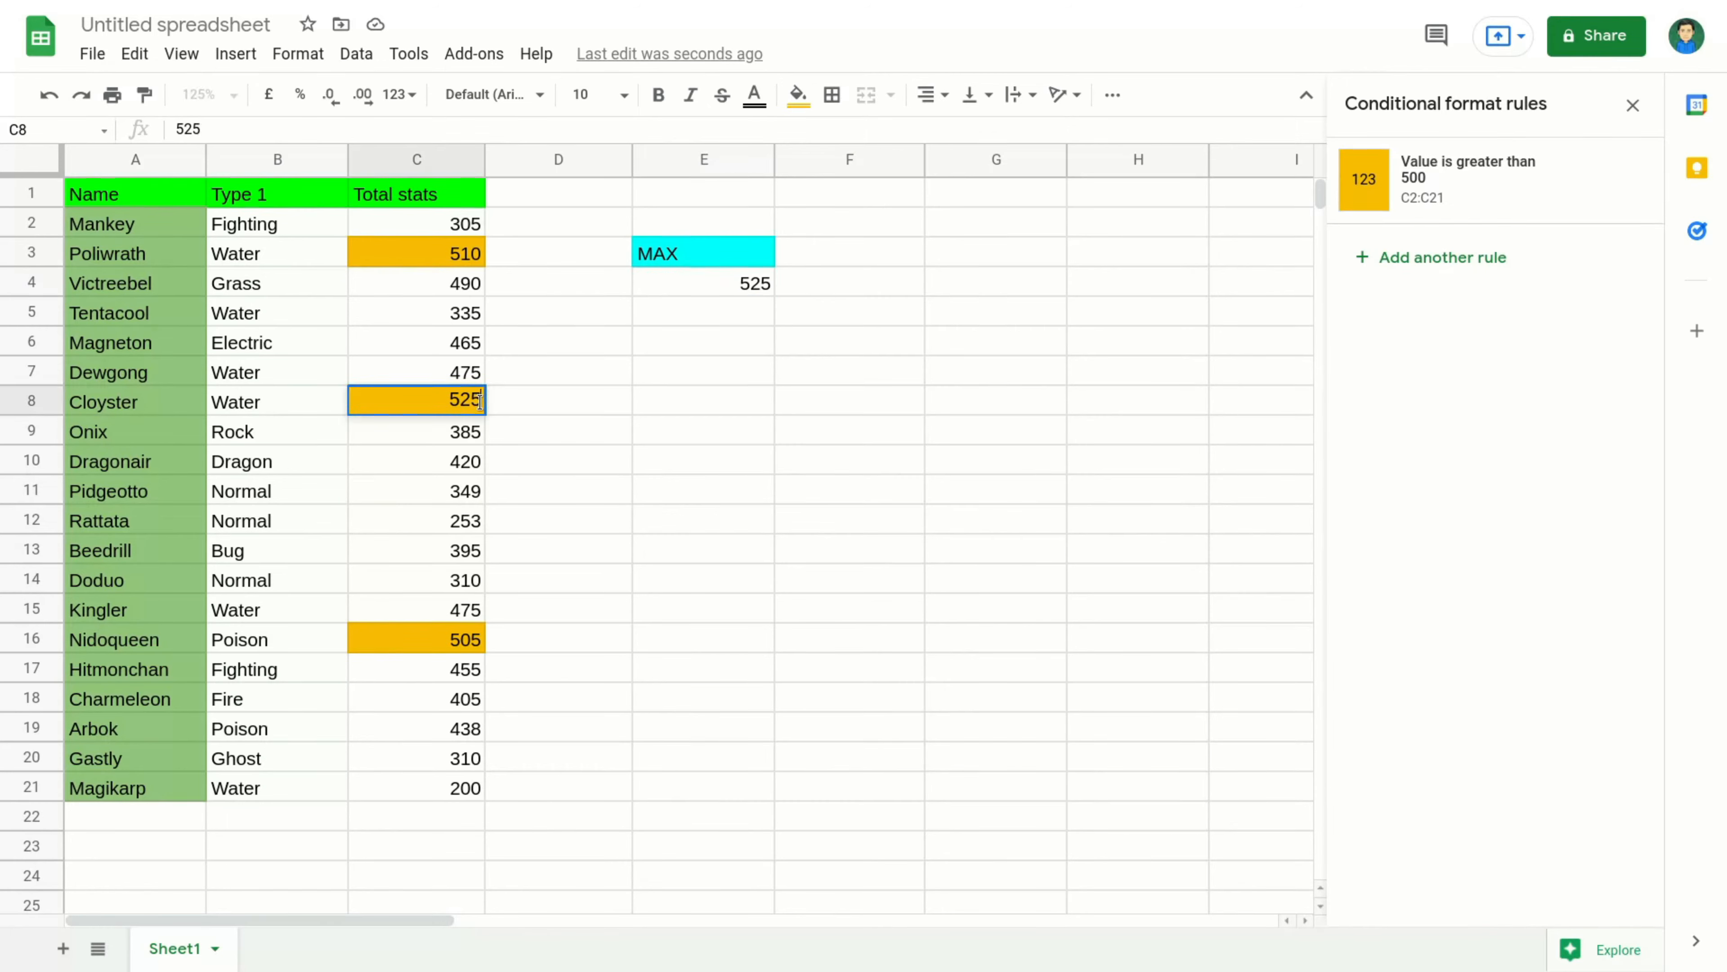
pyautogui.press('BackSpace')
pyautogui.press('BackSpace')
pyautogui.write('10')
pyautogui.press('Return')
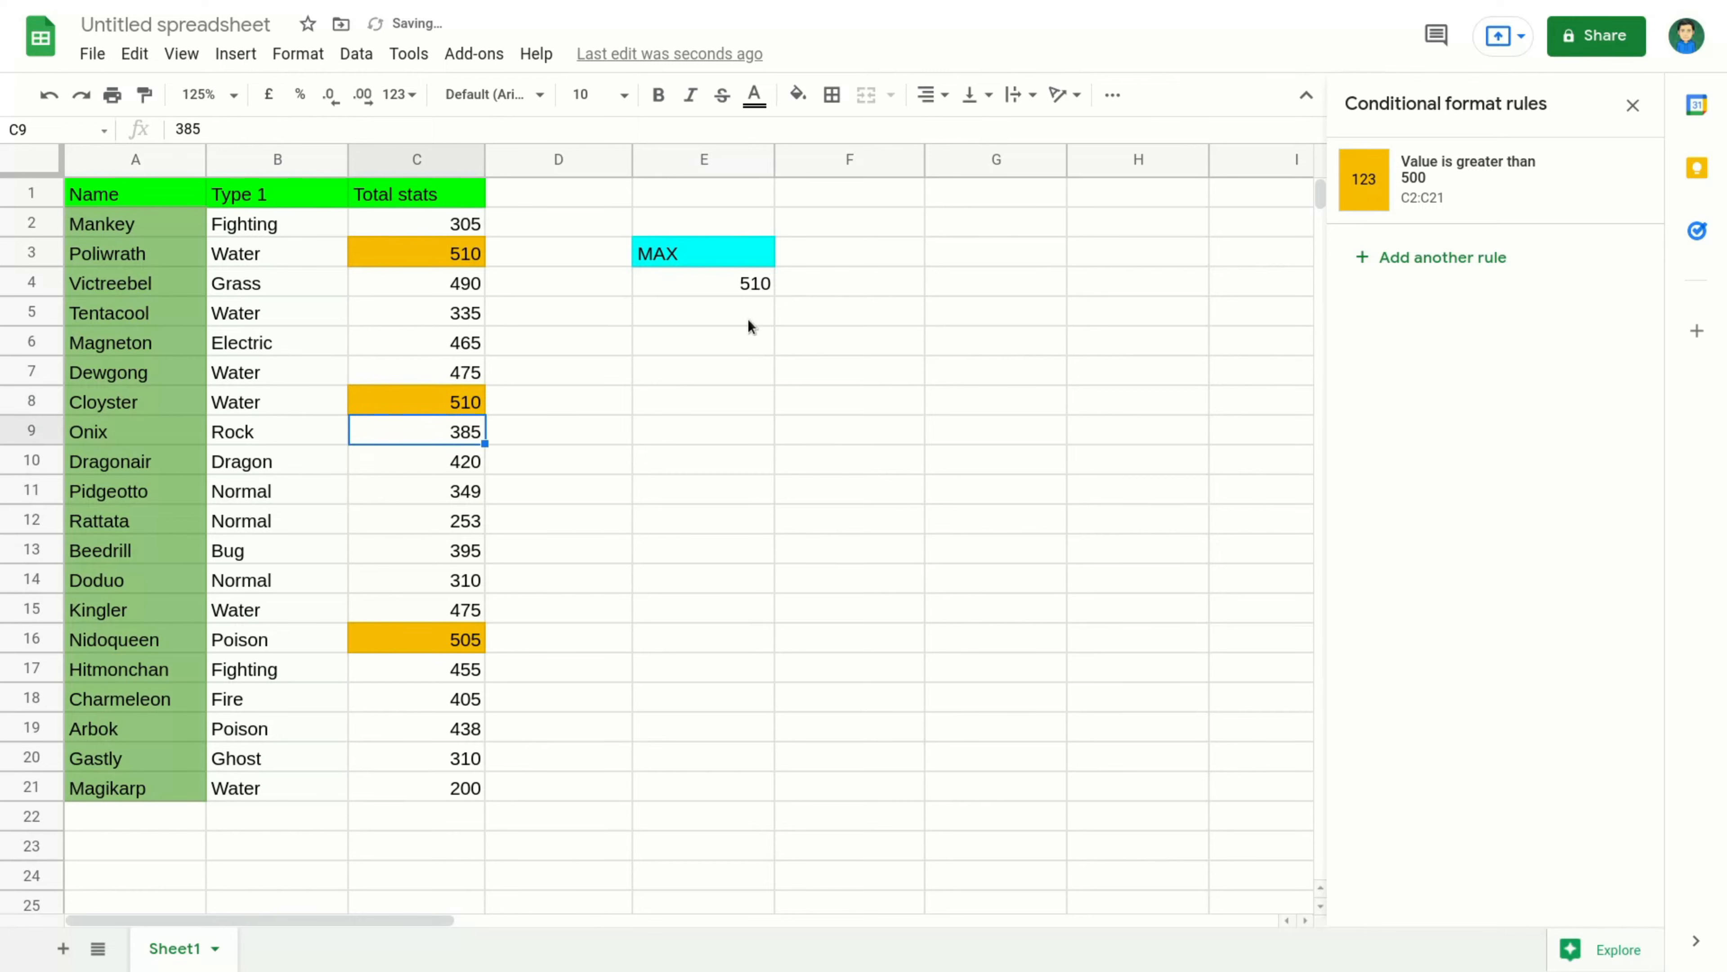
pyautogui.click(725, 284)
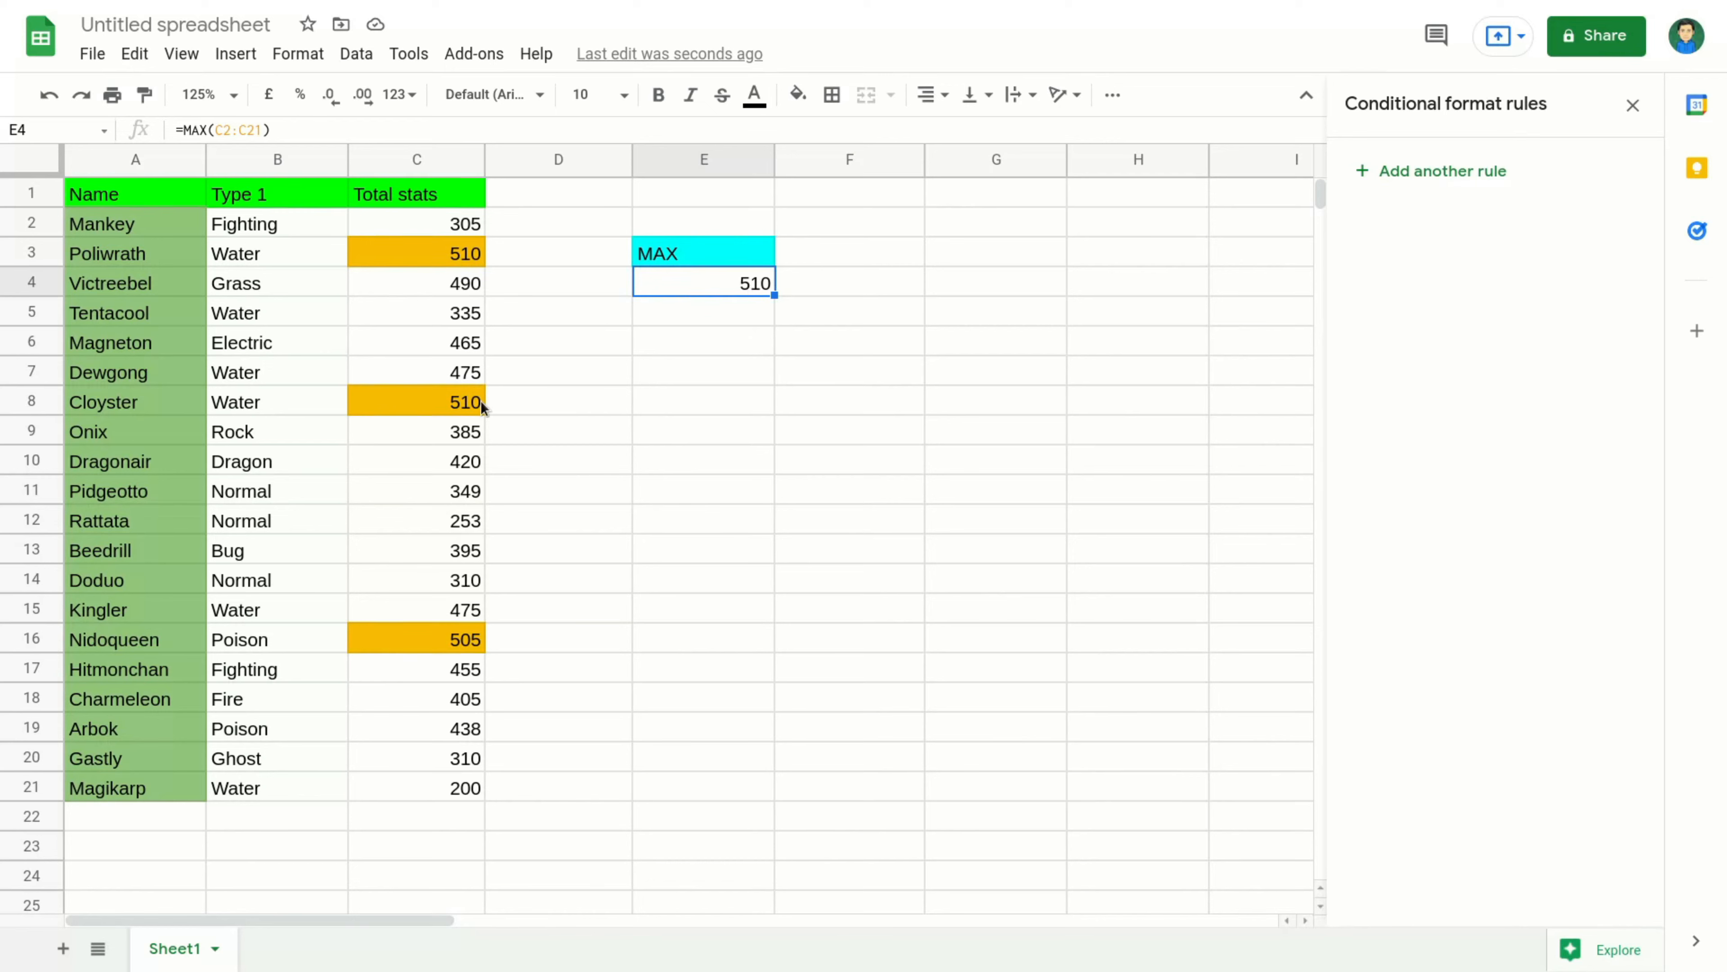
# Step: Set Nidoqueen's Total stats value in C16 to 515 and recheck the MAX formula cell E4
pyautogui.click(469, 643)
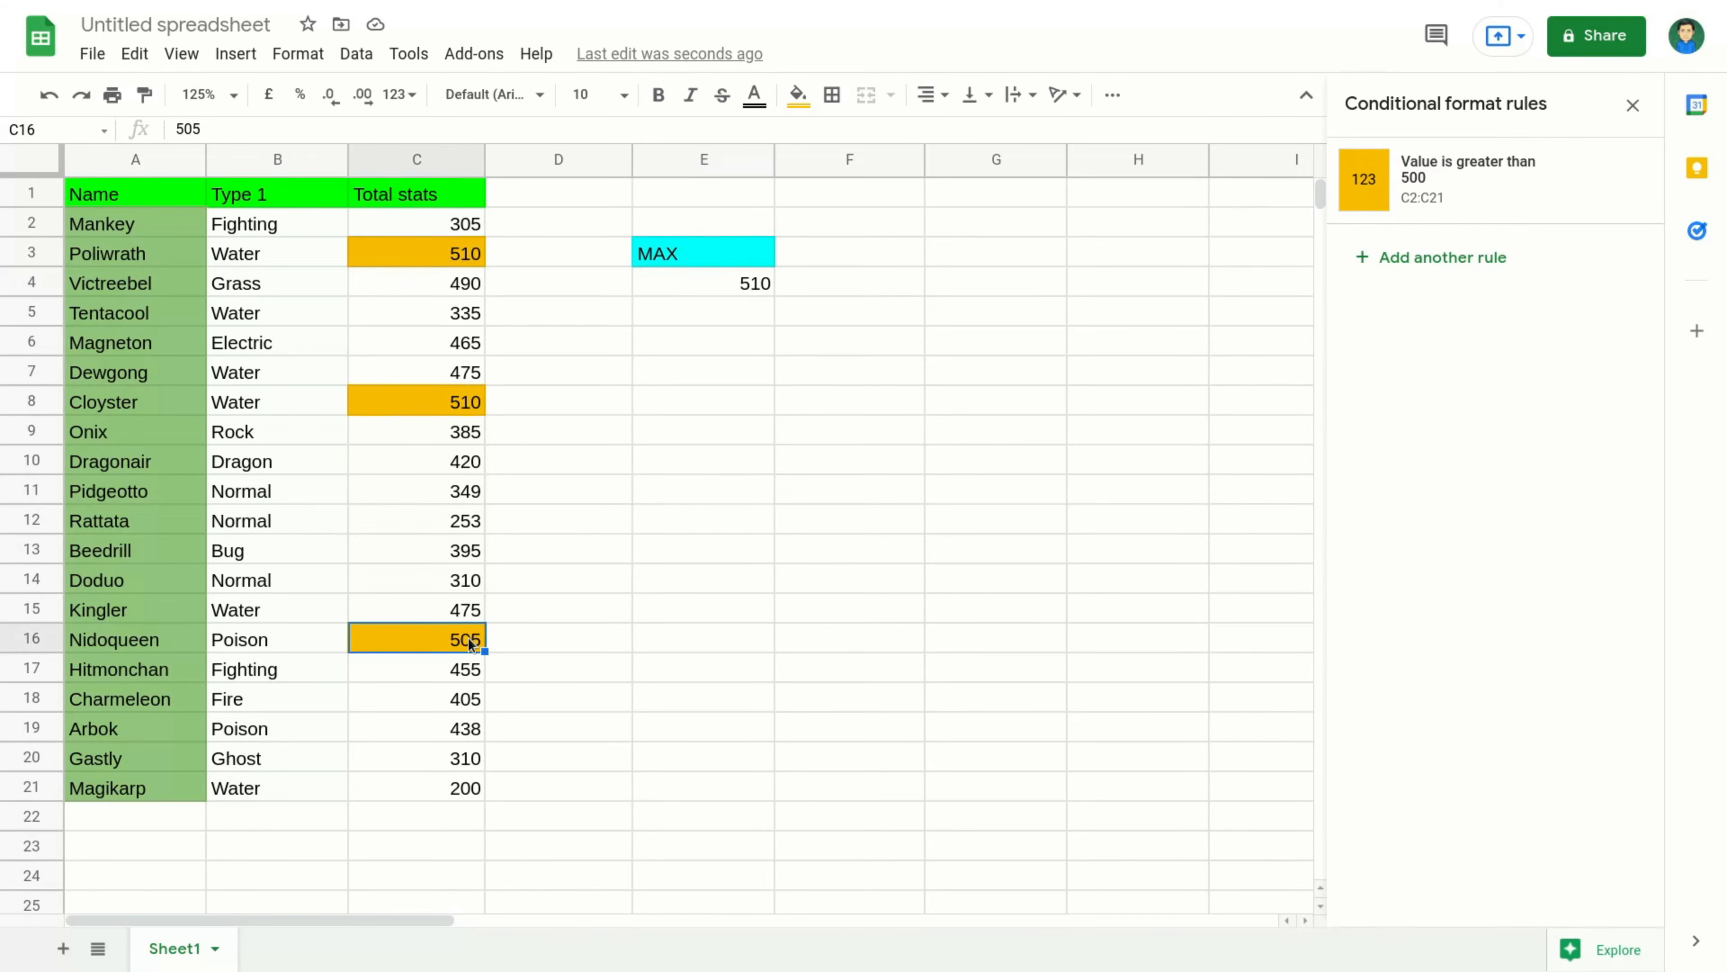
pyautogui.doubleClick(469, 637)
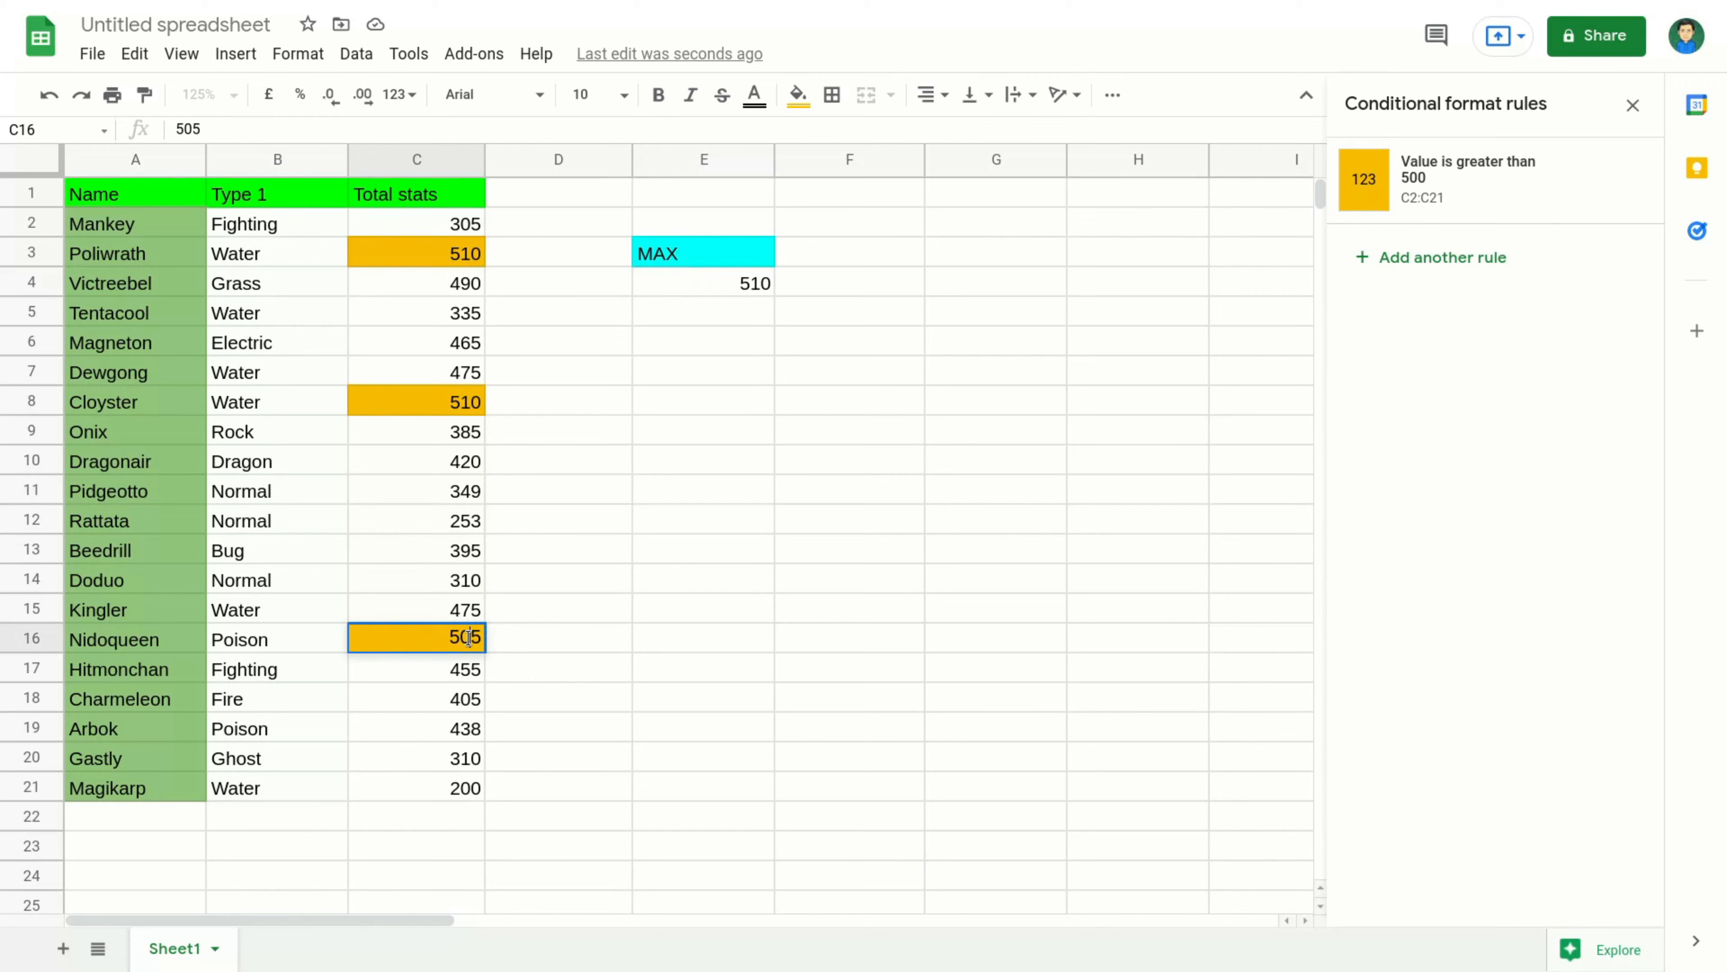
pyautogui.press('BackSpace')
pyautogui.write('1')
pyautogui.press('Return')
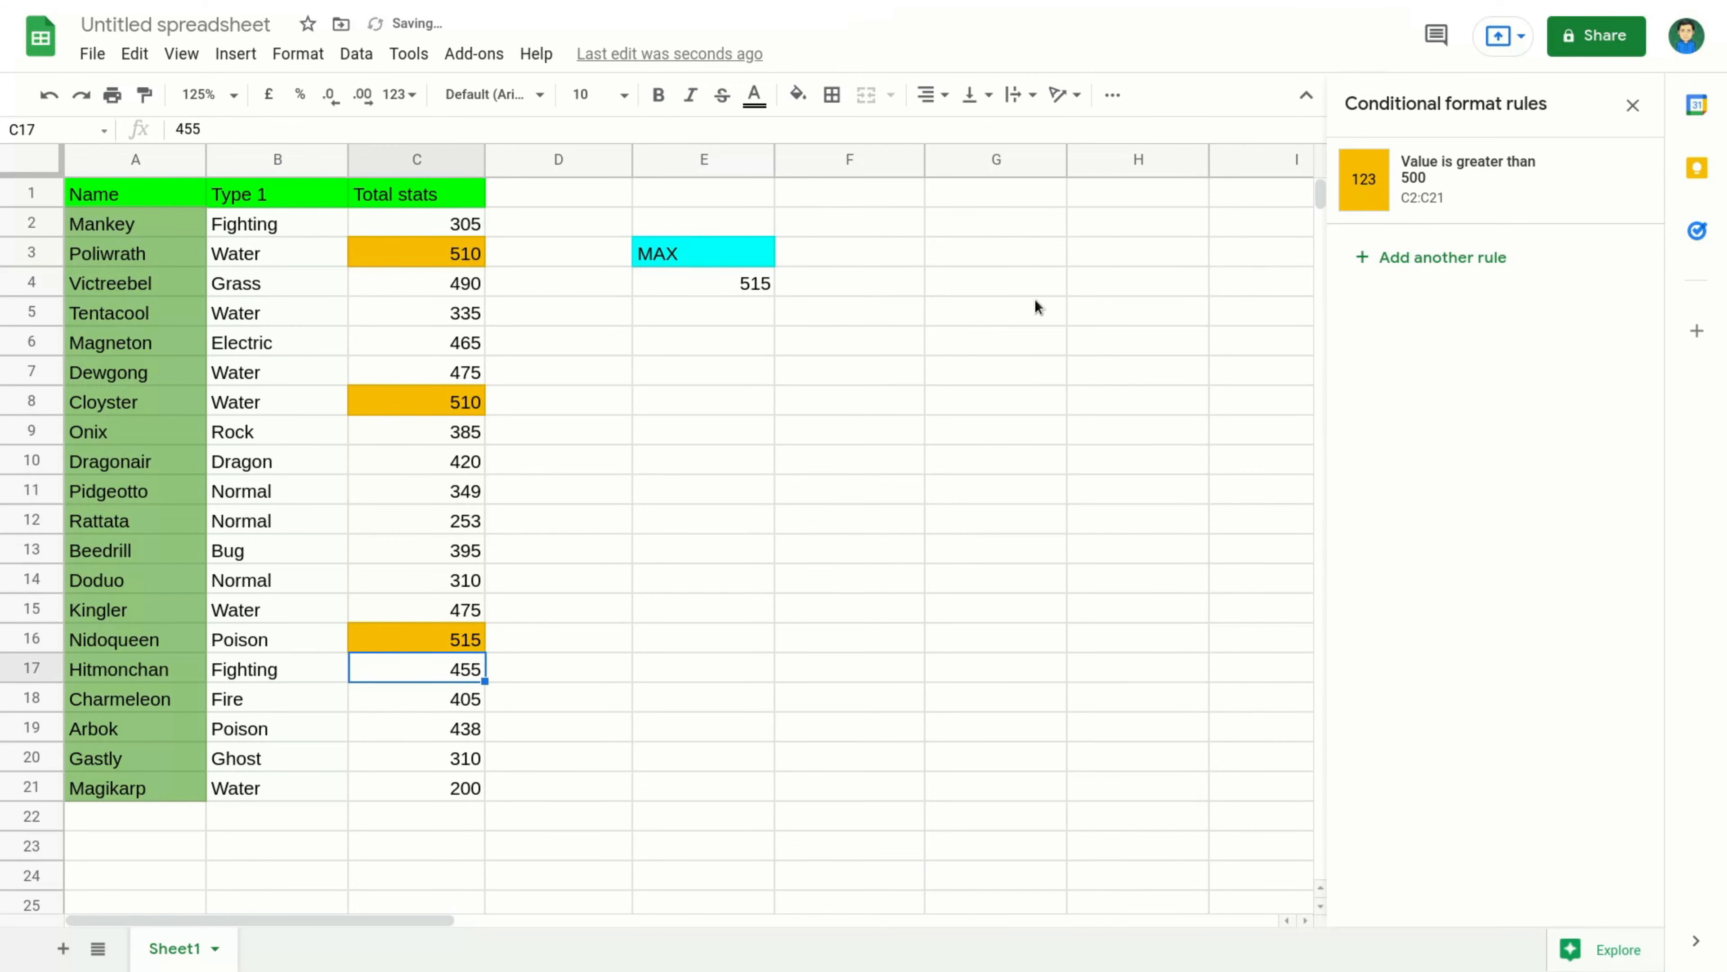
pyautogui.click(697, 293)
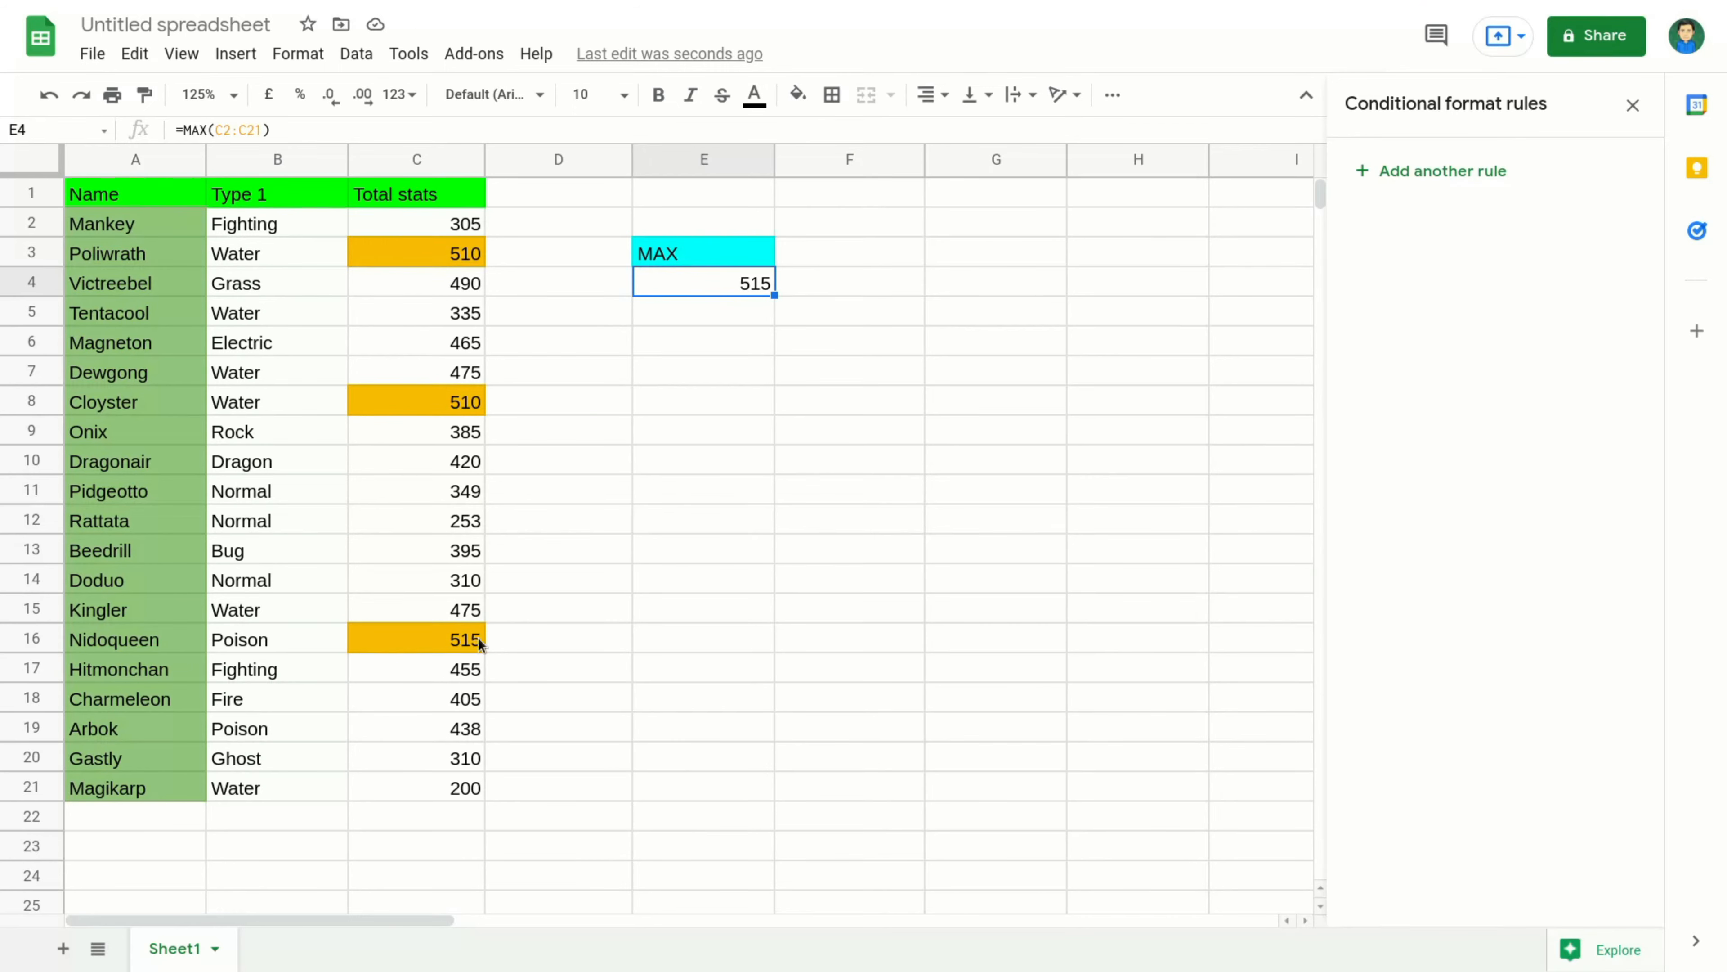
# Step: Replace Pidgeotto's Total stats value in C11 with 5990
pyautogui.doubleClick(467, 500)
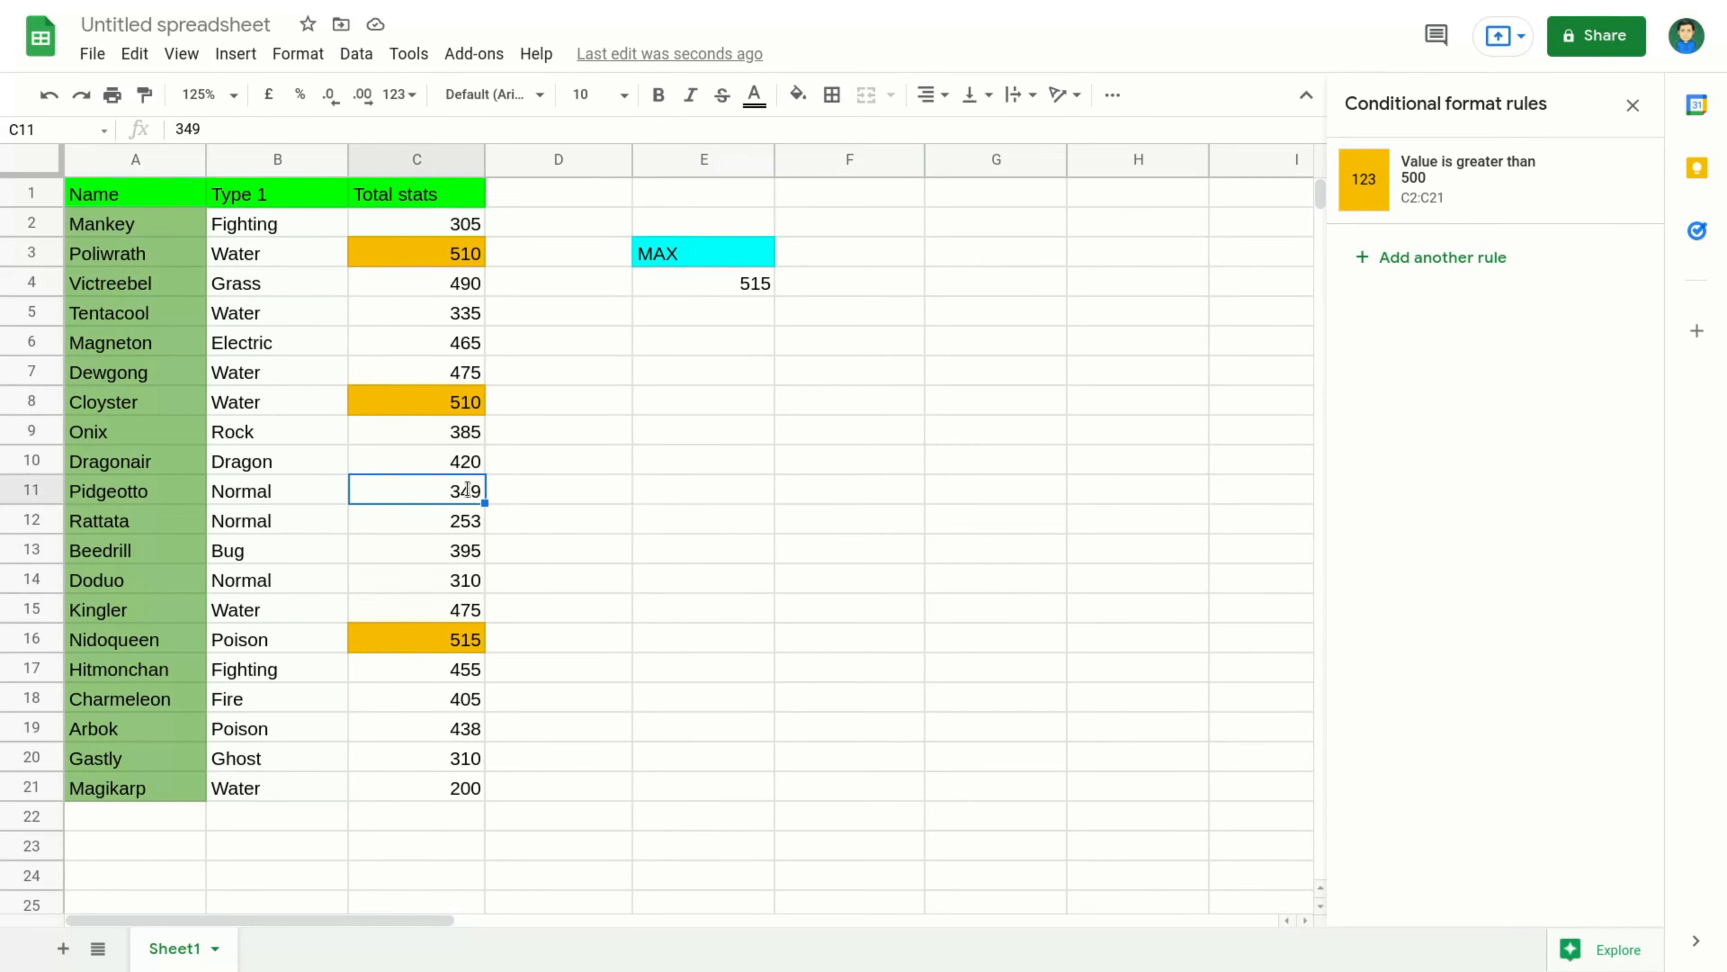
pyautogui.press('BackSpace')
pyautogui.press('BackSpace')
pyautogui.press('BackSpace')
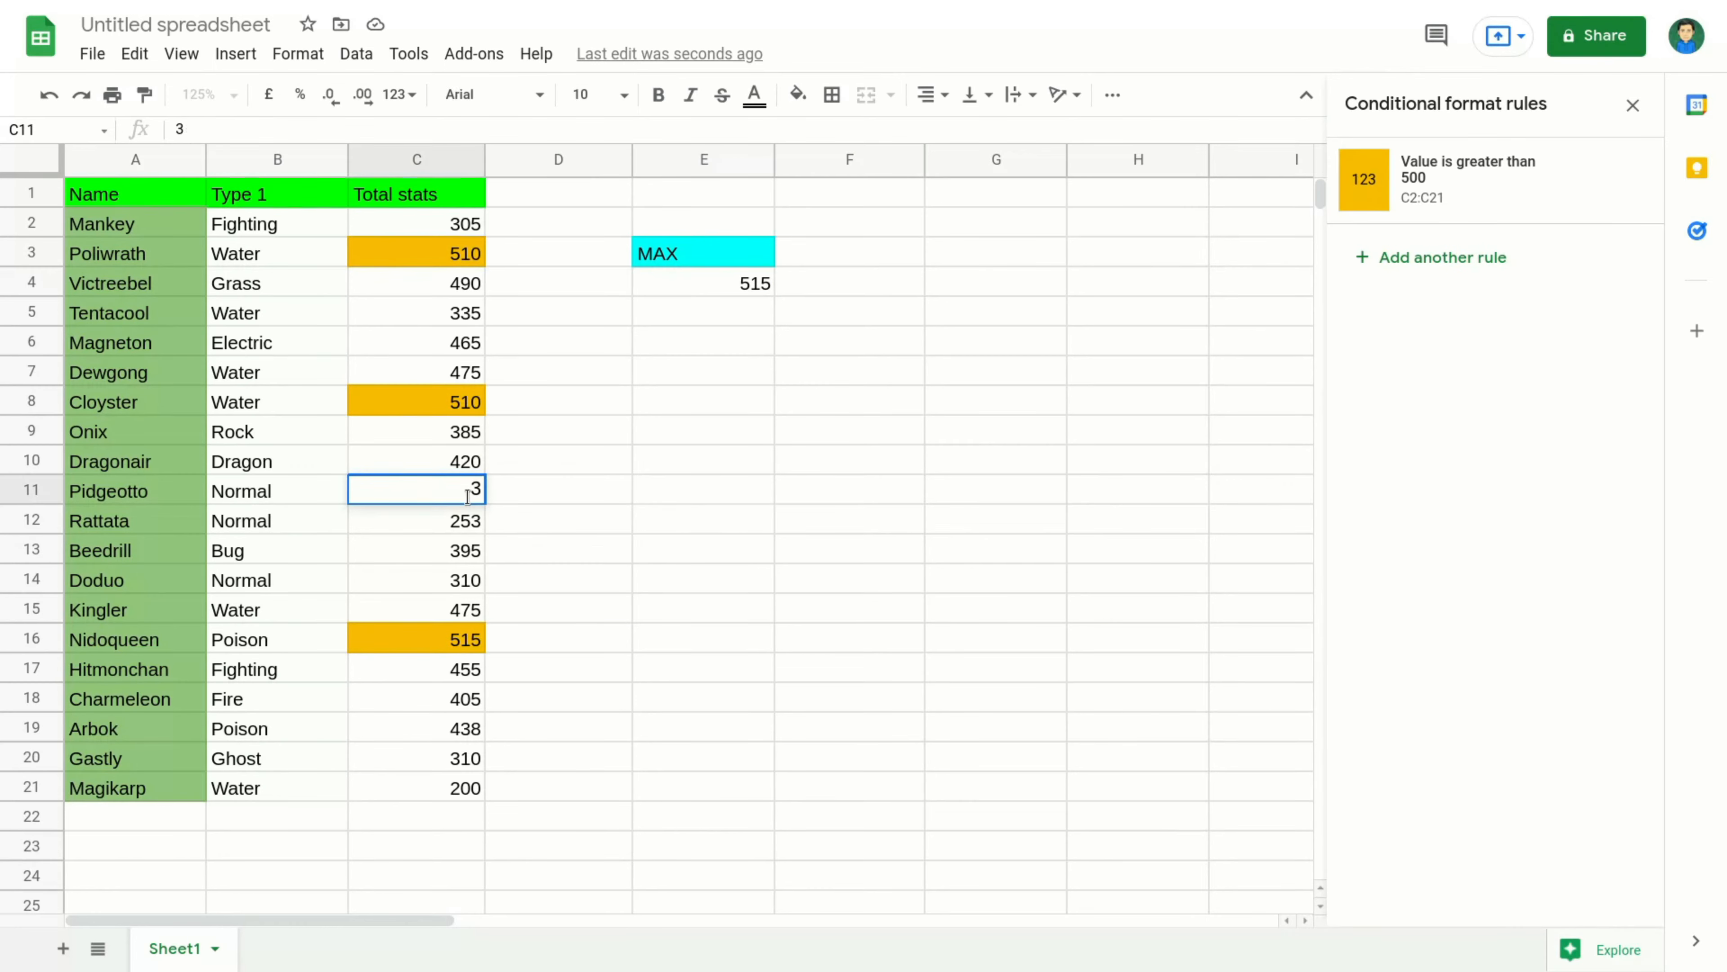
pyautogui.write('5990')
pyautogui.press('Return')
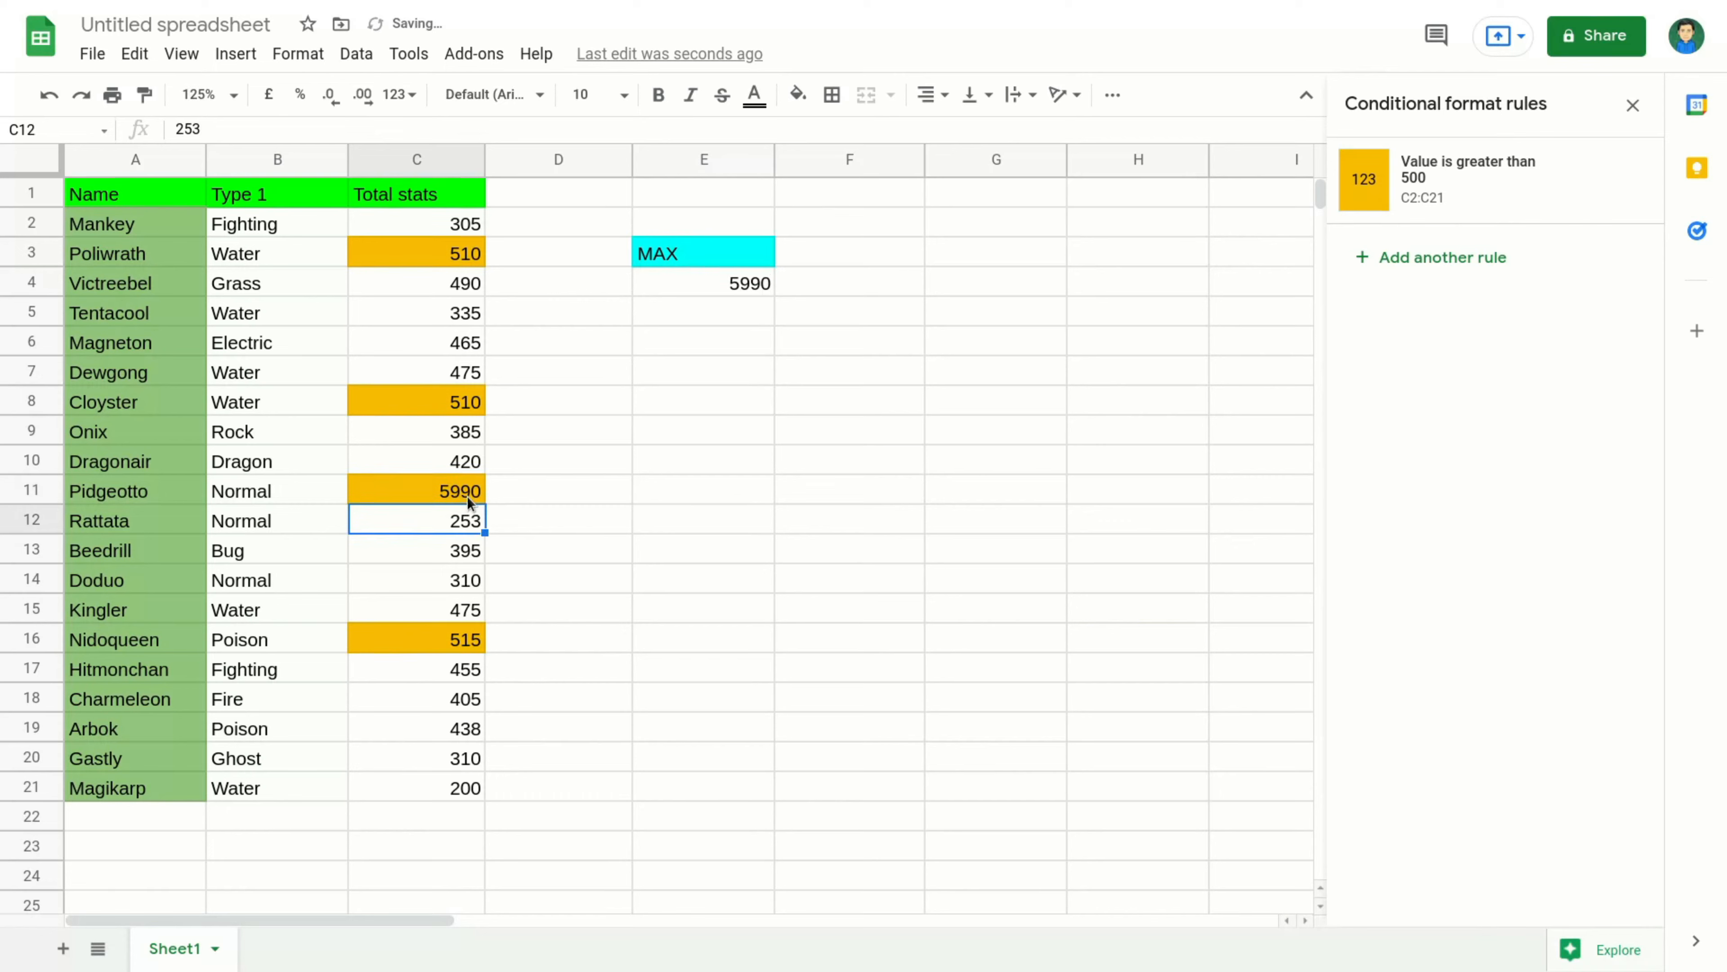
# Step: Review the MAX formula in E4 against cell C11 and the full Total stats range C2:C21
pyautogui.click(686, 275)
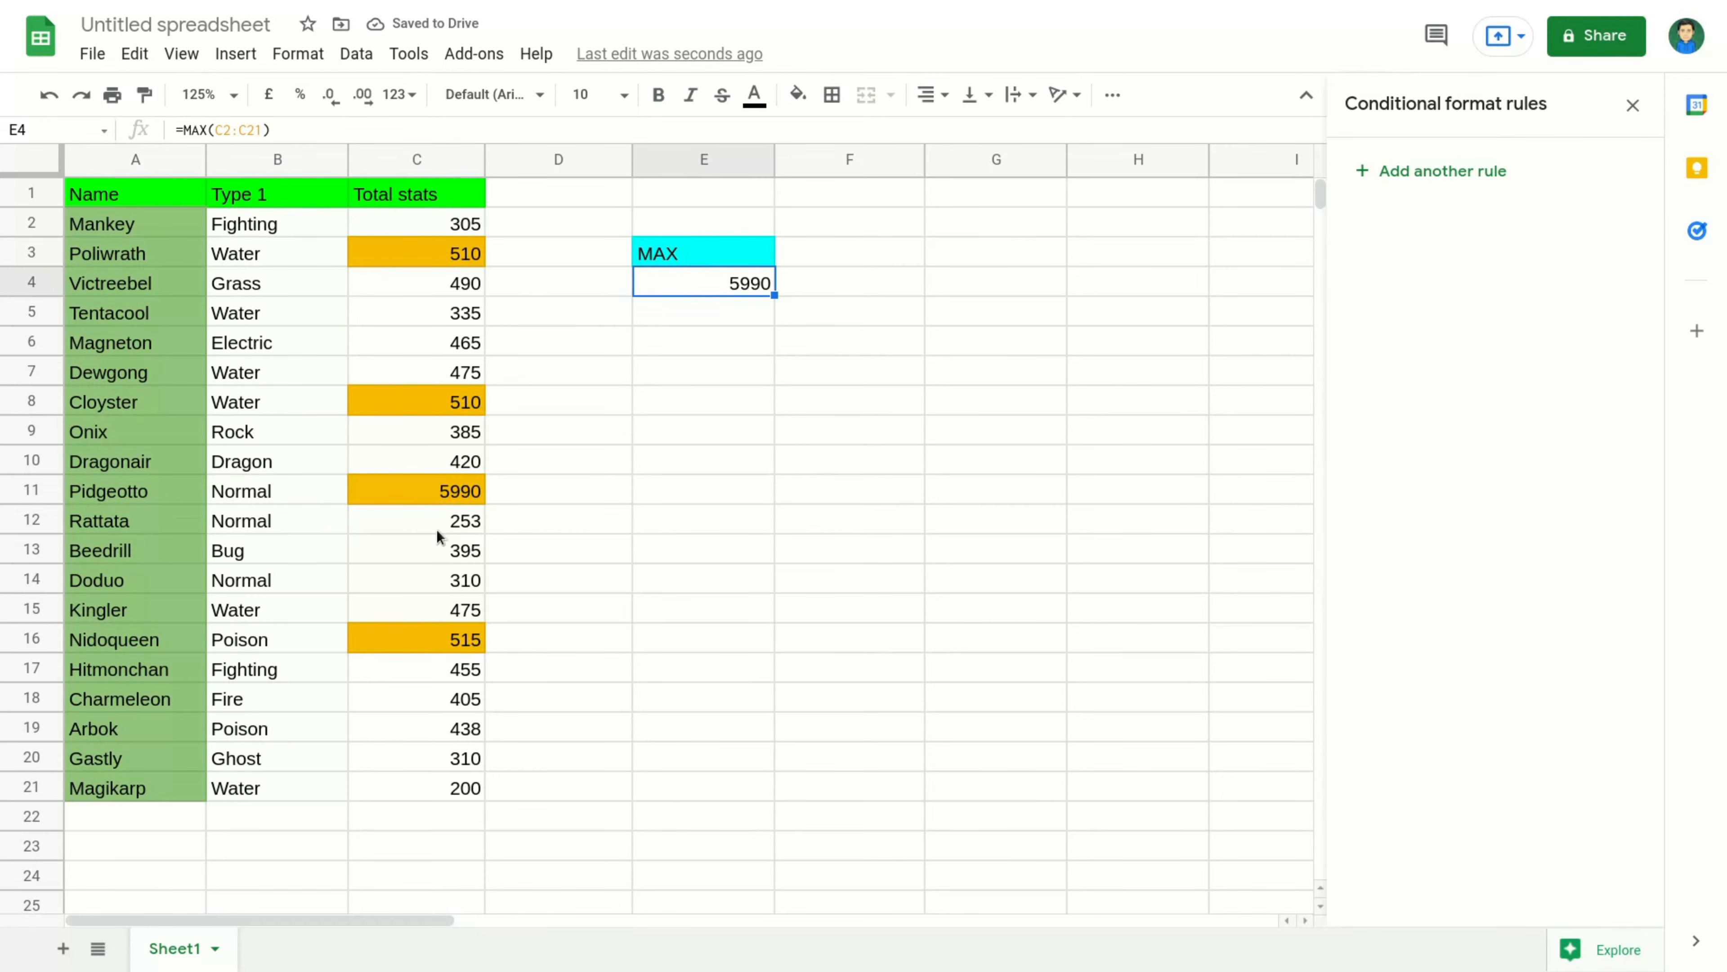
pyautogui.click(418, 494)
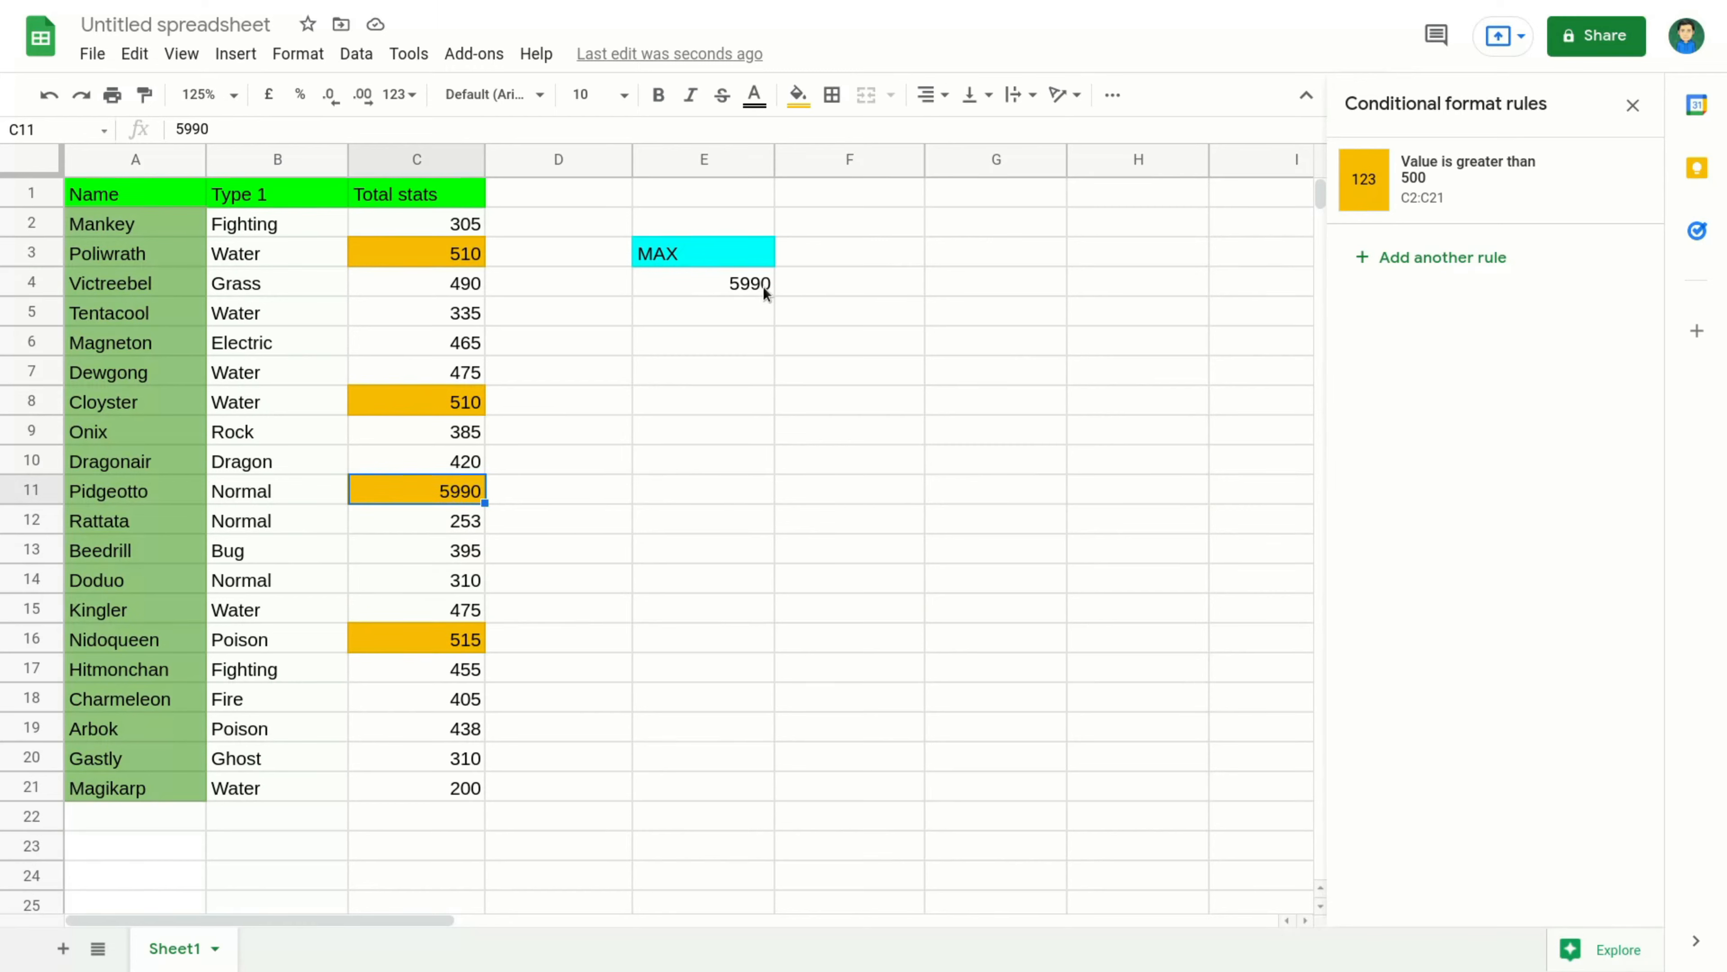
pyautogui.click(734, 286)
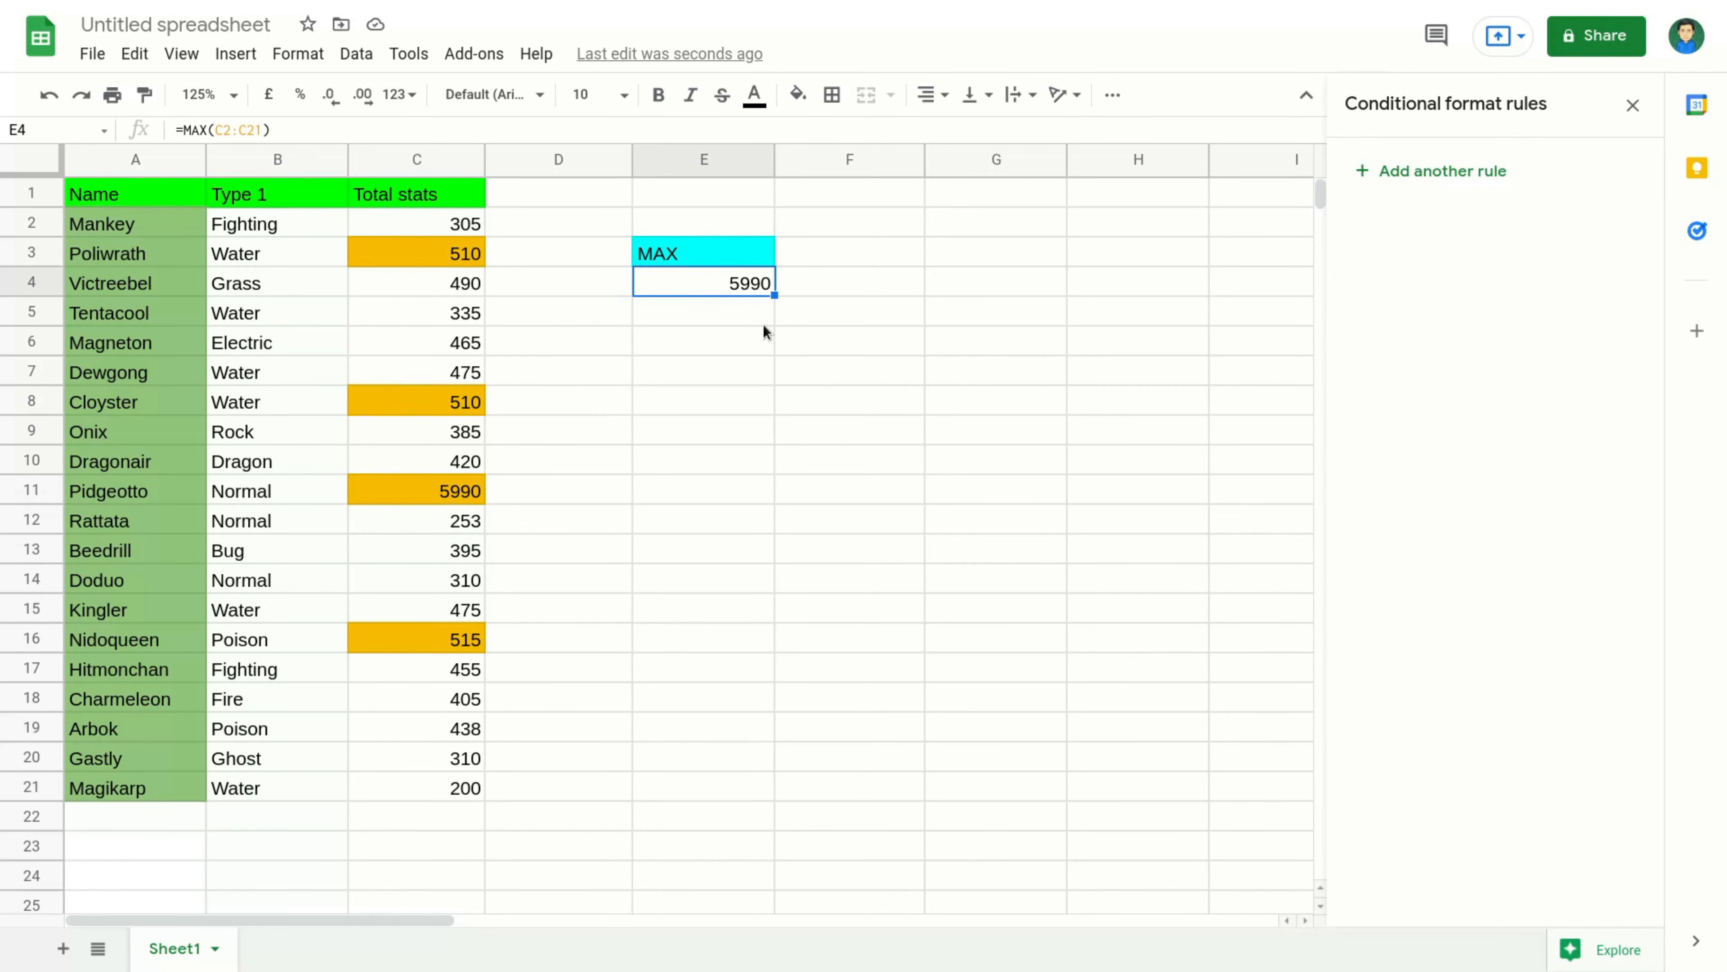
pyautogui.moveTo(442, 225); pyautogui.dragTo(479, 787)
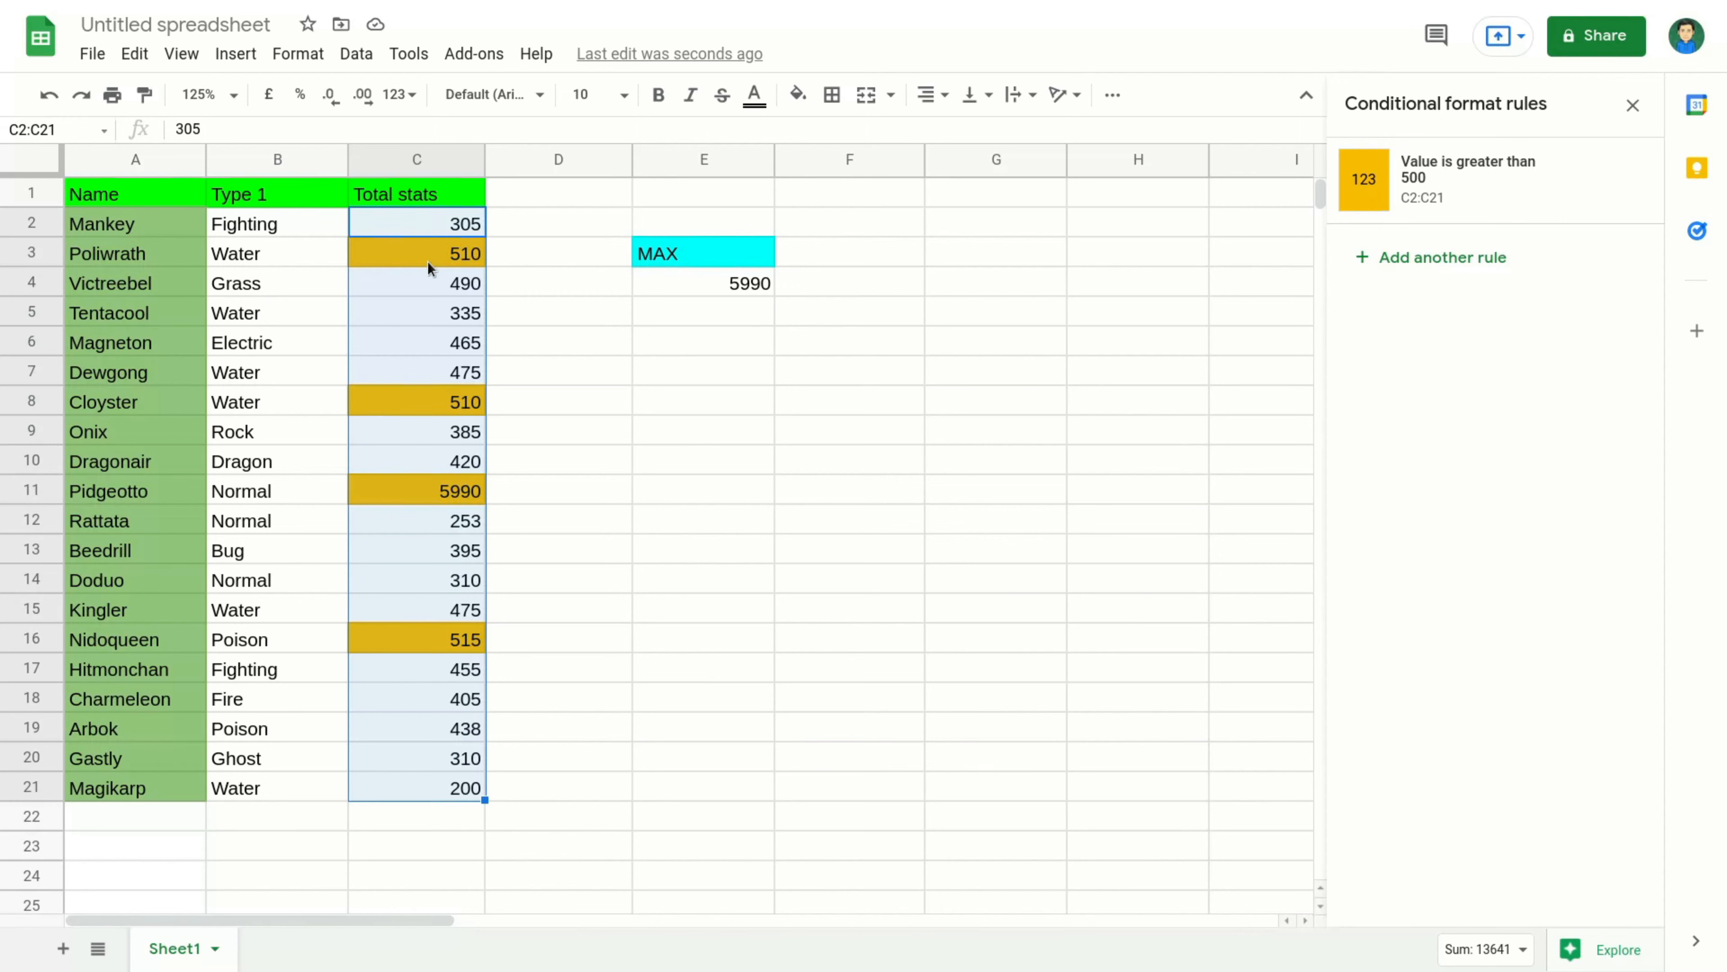
pyautogui.click(739, 284)
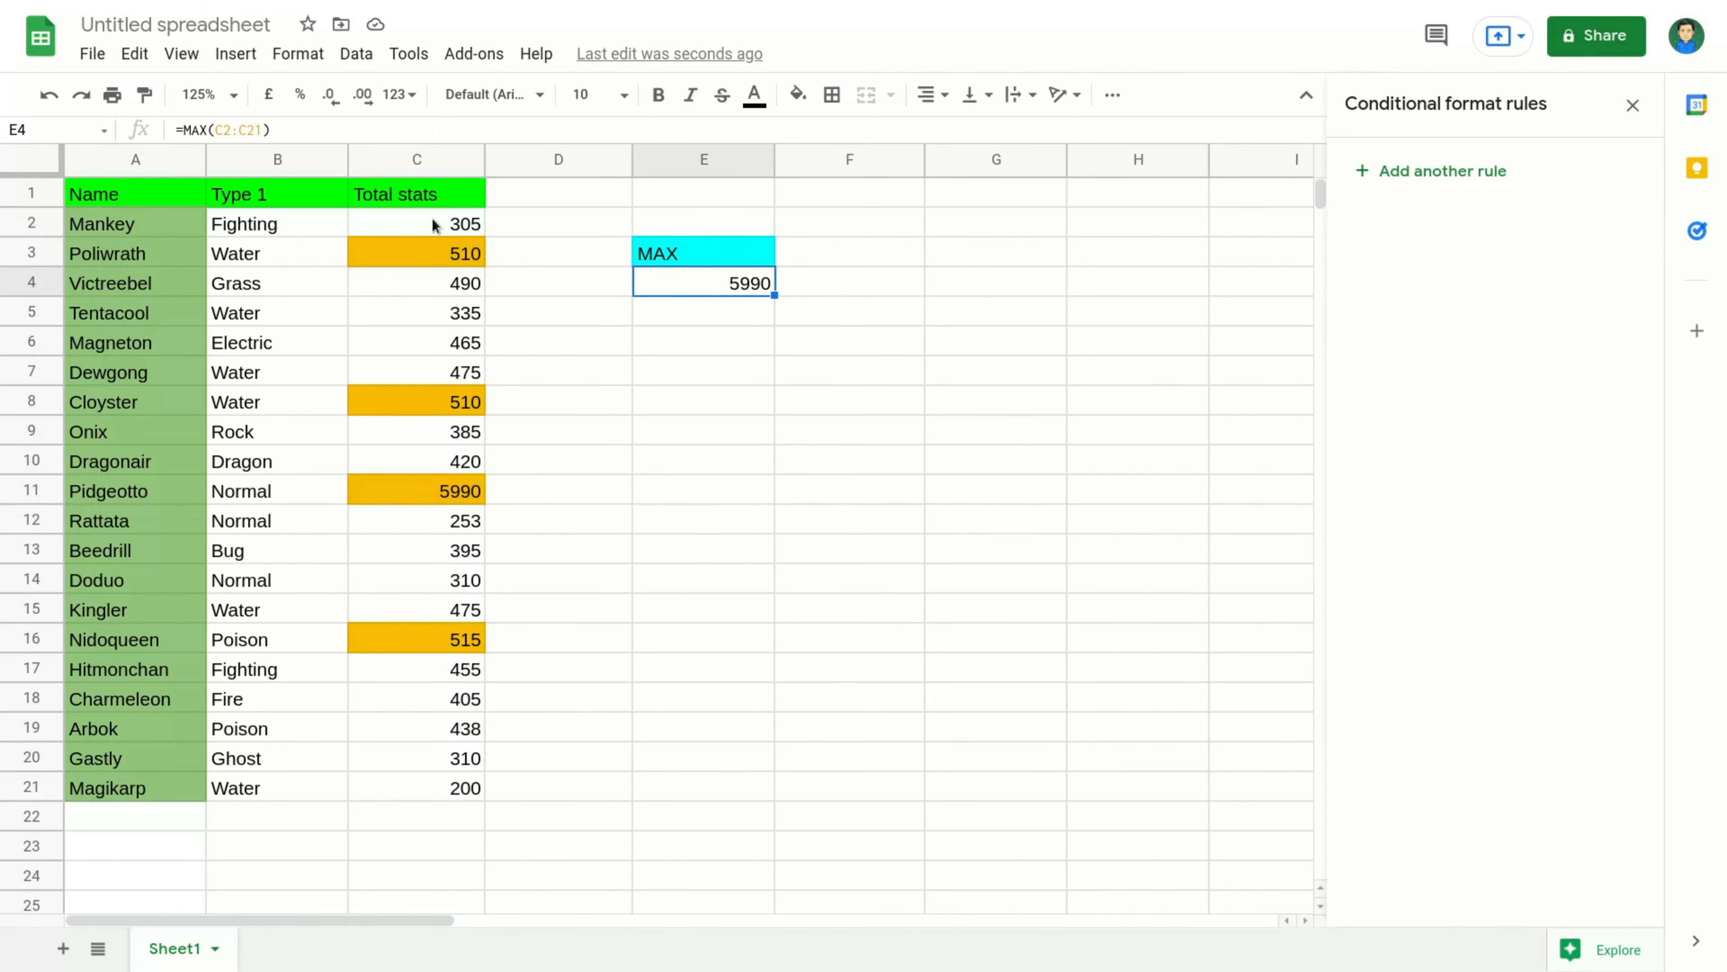
pyautogui.moveTo(430, 216); pyautogui.dragTo(457, 790)
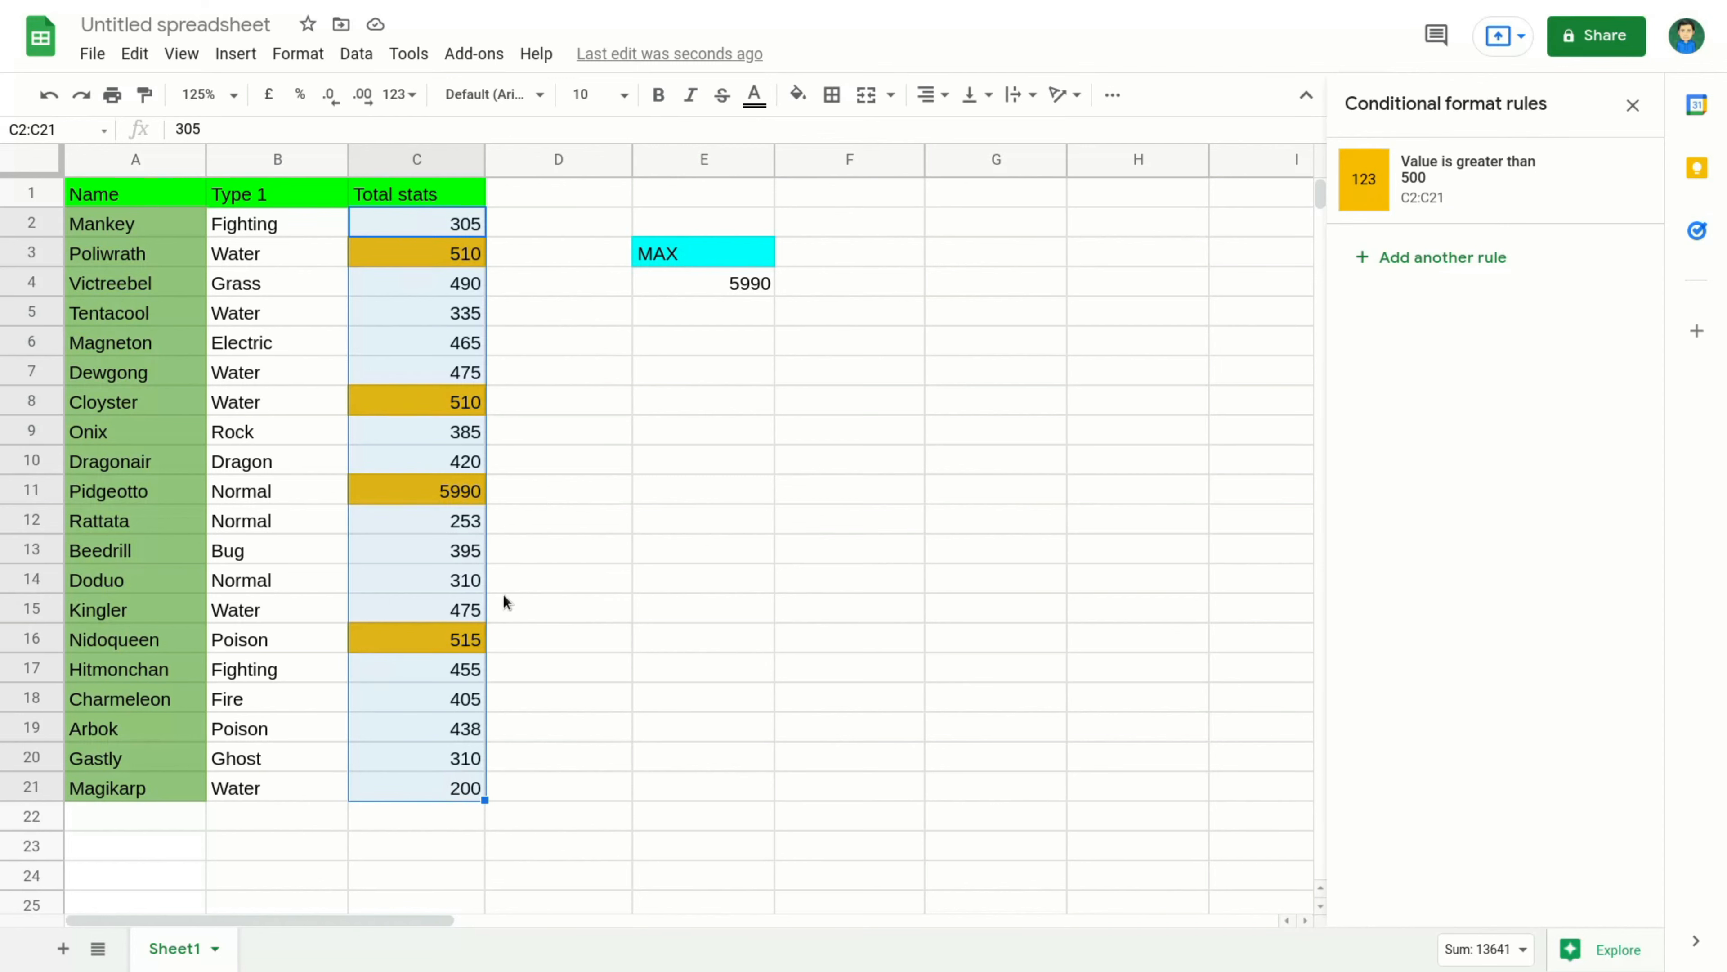
pyautogui.click(741, 284)
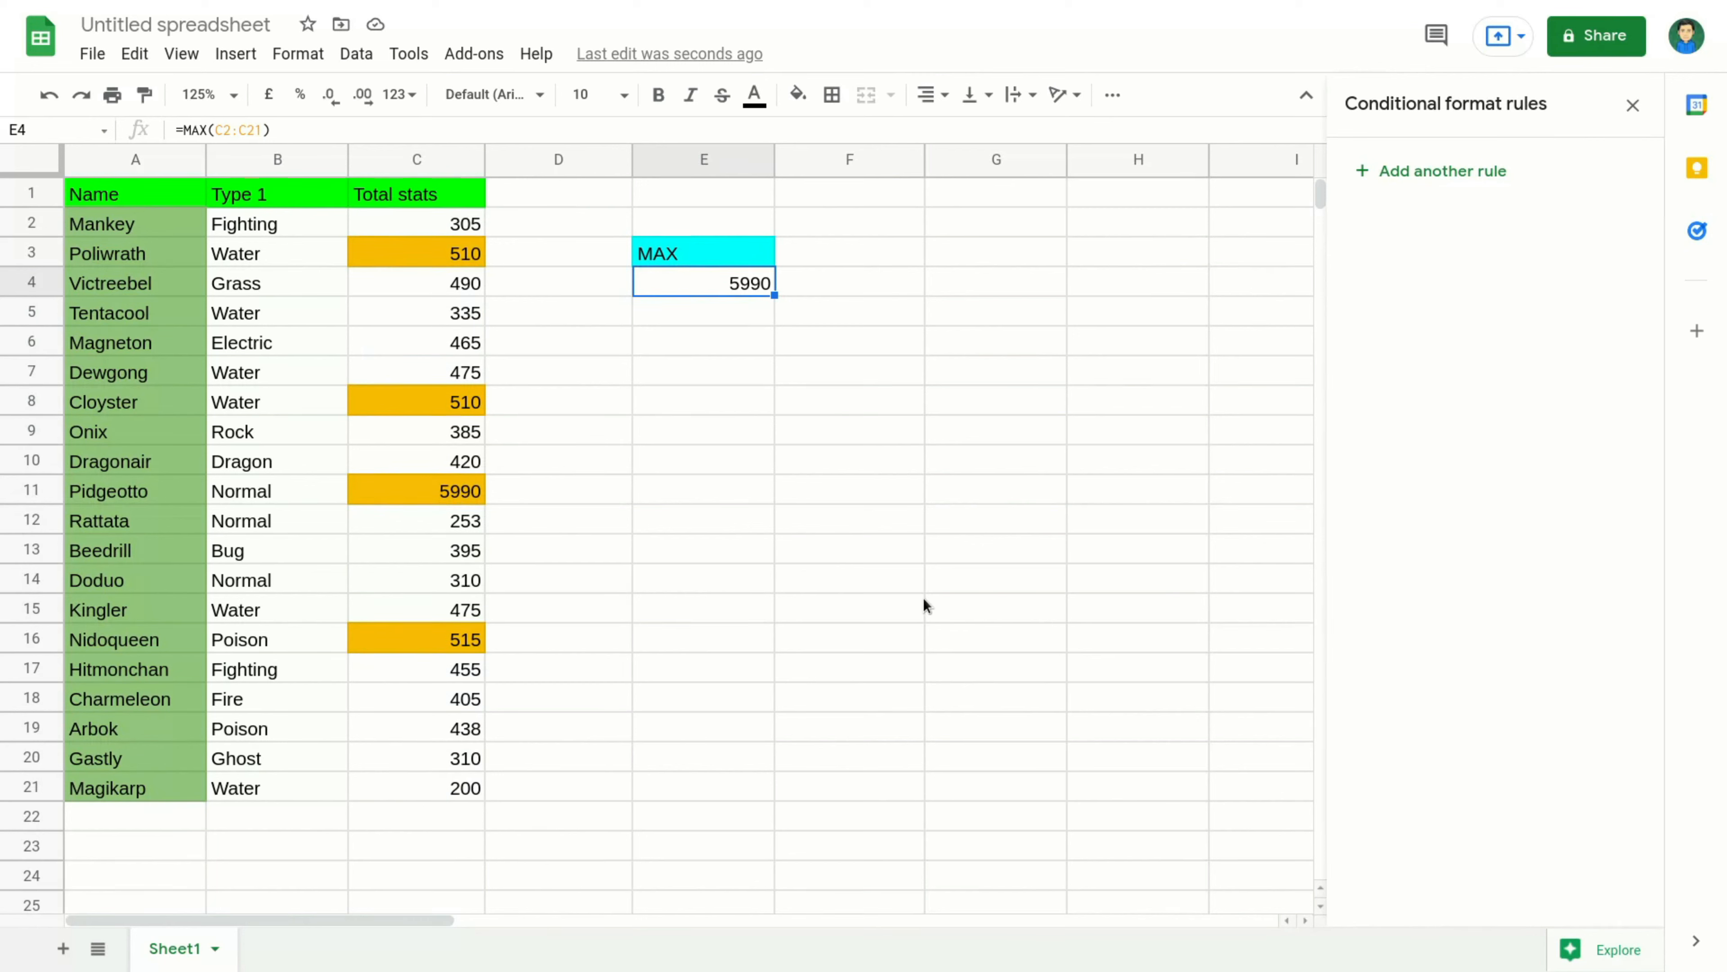